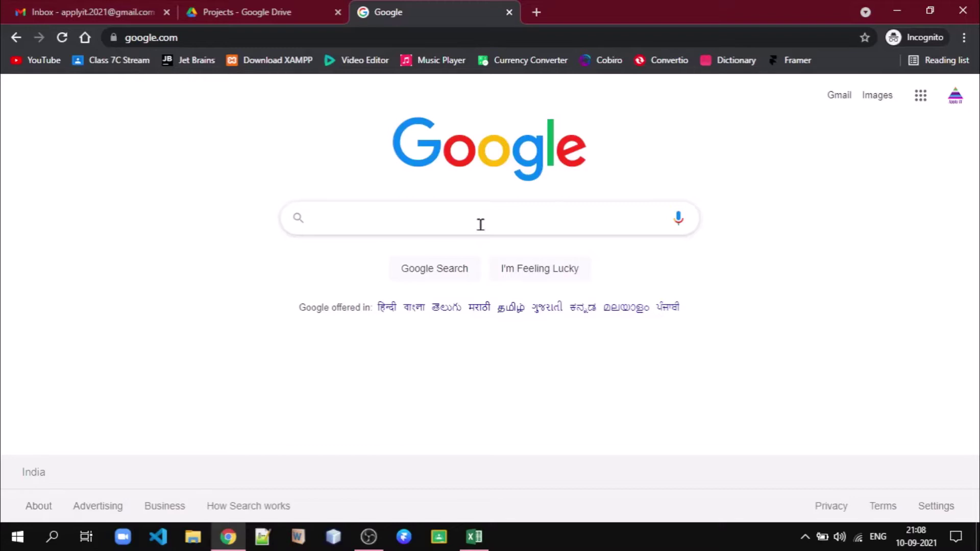
Search Google for "world university rankings 2021"
click(417, 221)
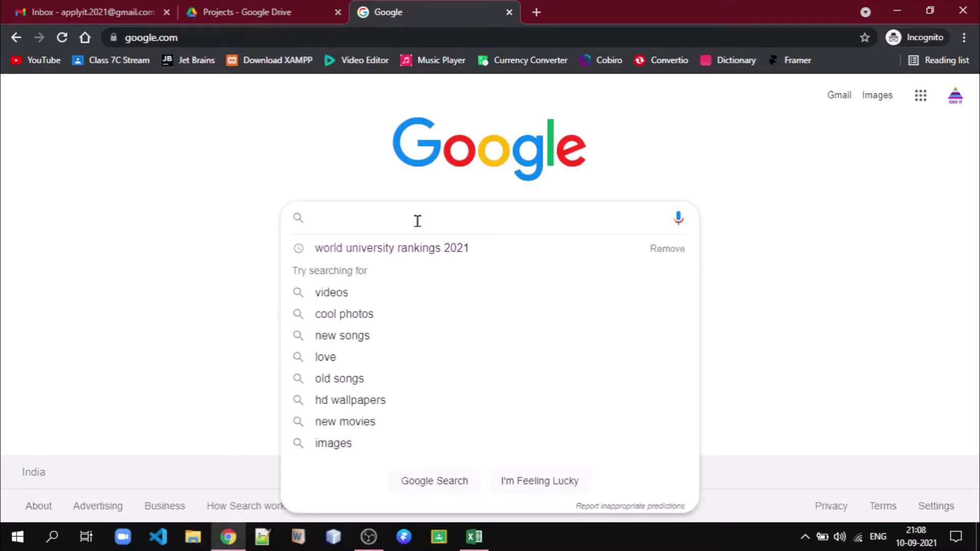
text(world)
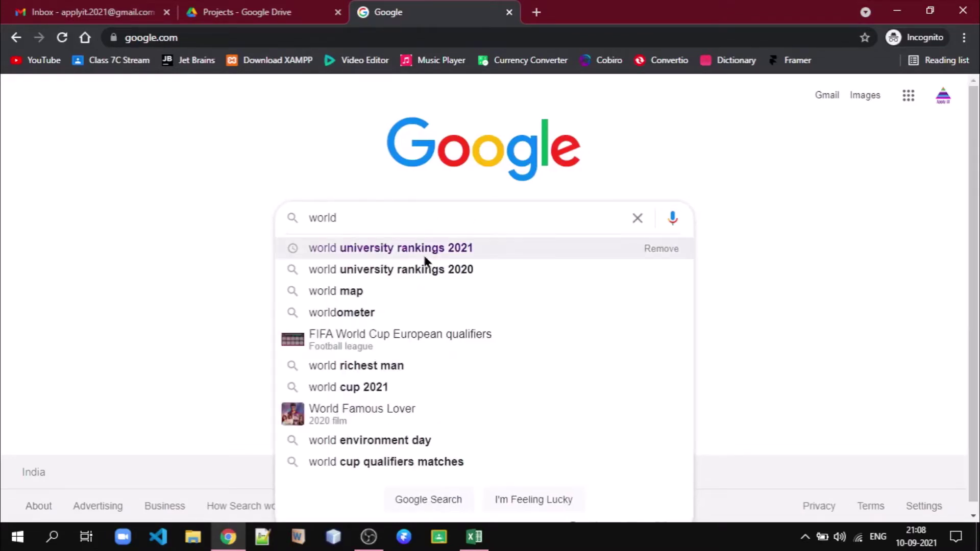
click(434, 250)
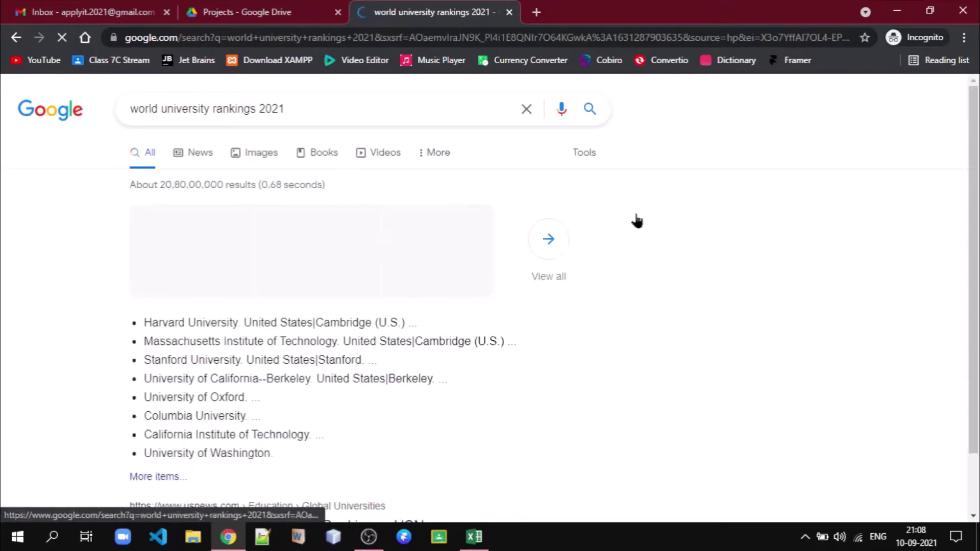
Open the CWUR "World University Rankings 2020-21" search result in a new tab and bring that page to the front
drag(974, 134, 978, 271)
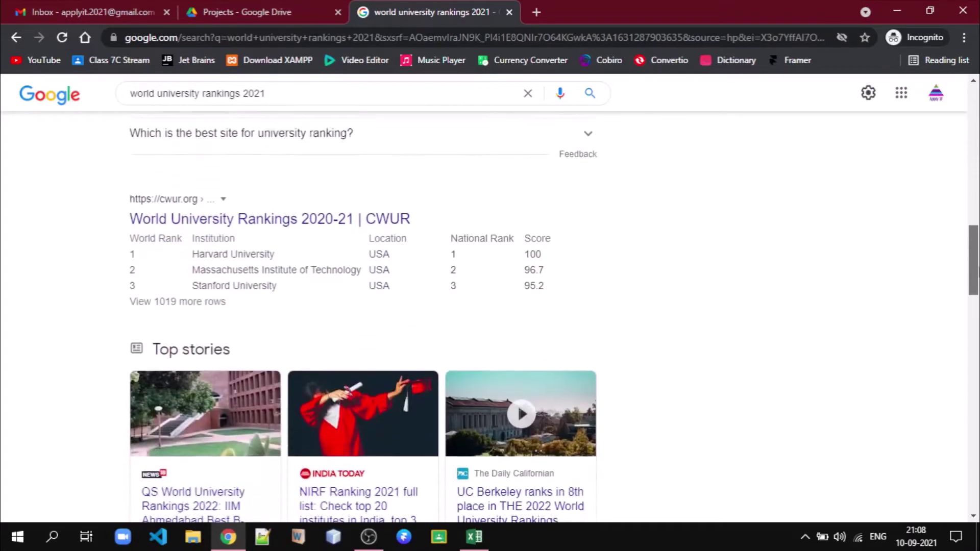
right_click(210, 218)
click(230, 228)
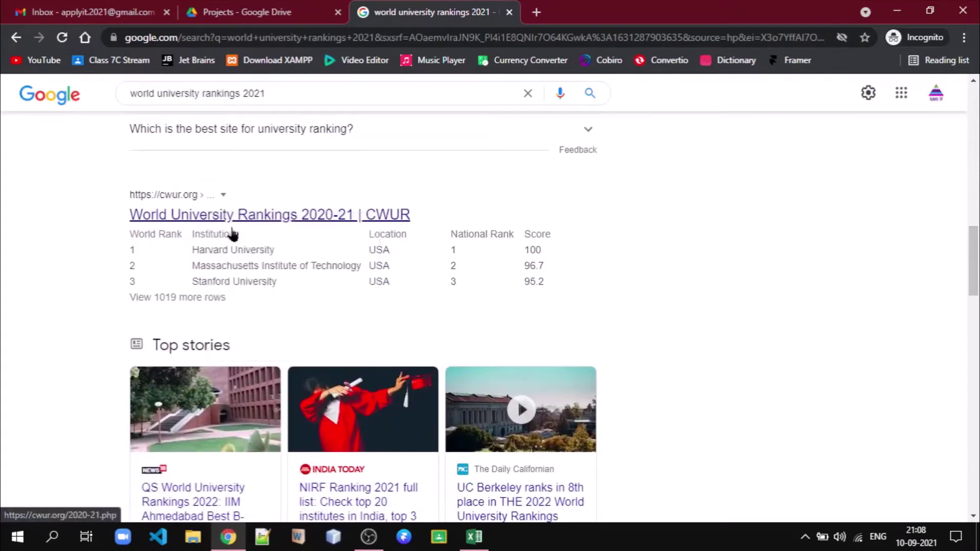
click(575, 23)
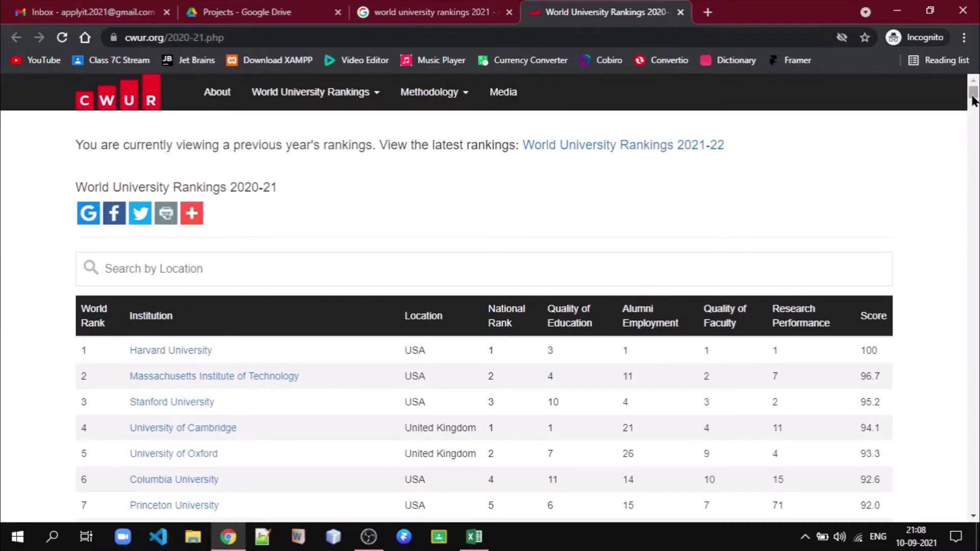
Copy the header and first five rows of the CWUR rankings table, from World Rank through the University of Oxford's score
drag(974, 97, 974, 122)
scroll(976, 97, down, 4)
scroll(976, 96, up, 2)
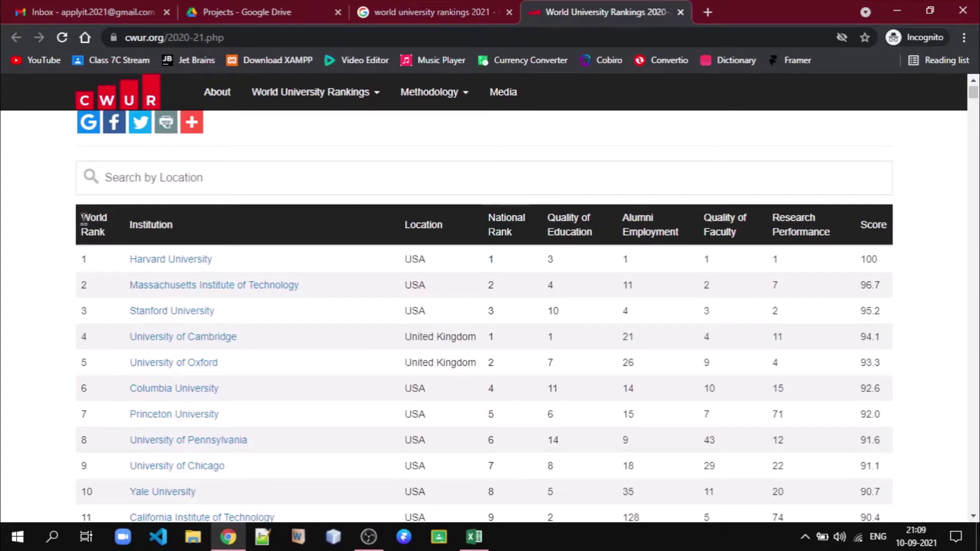
drag(80, 217, 875, 358)
key(ctrl+c)
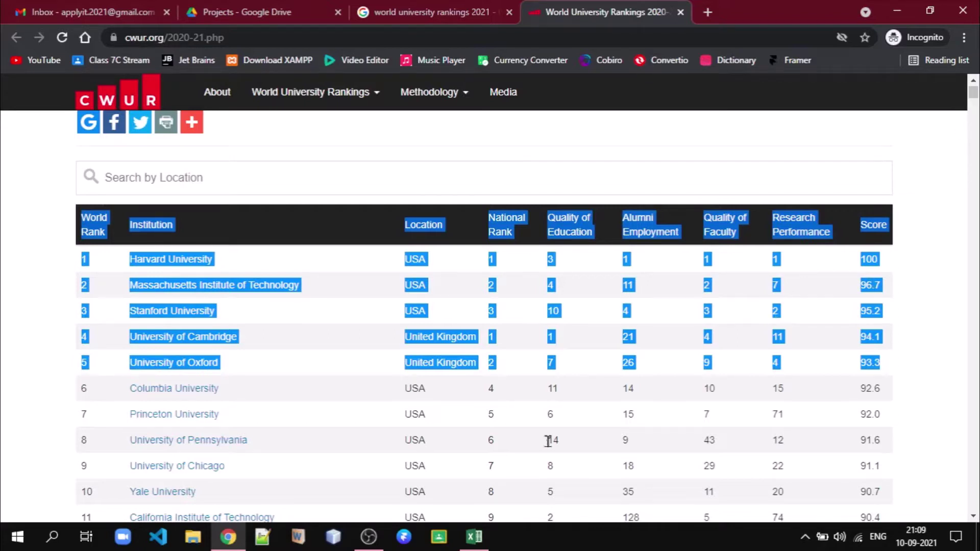
Switch to the Book1 workbook in Excel and clear all the contents of Sheet1
mouse_move(474, 540)
click(479, 501)
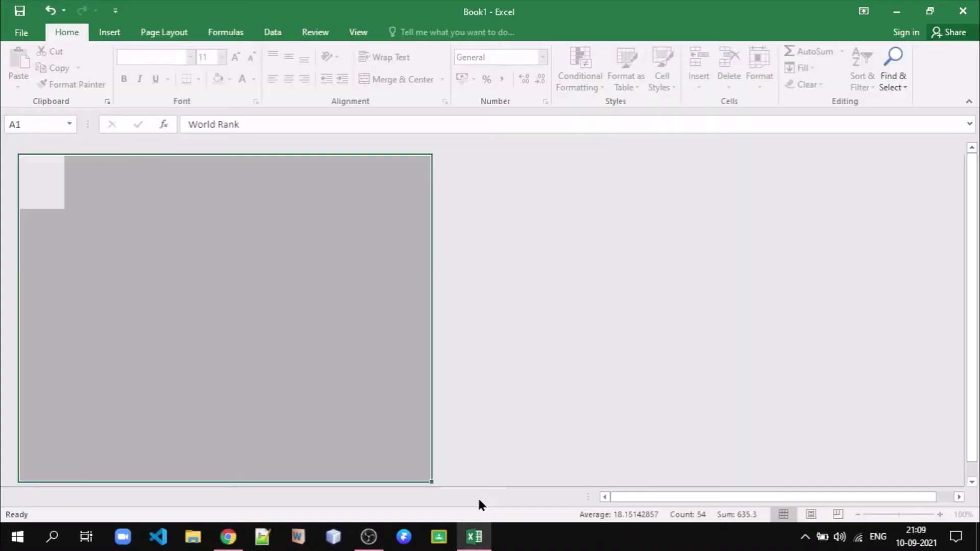
key(ctrl+v)
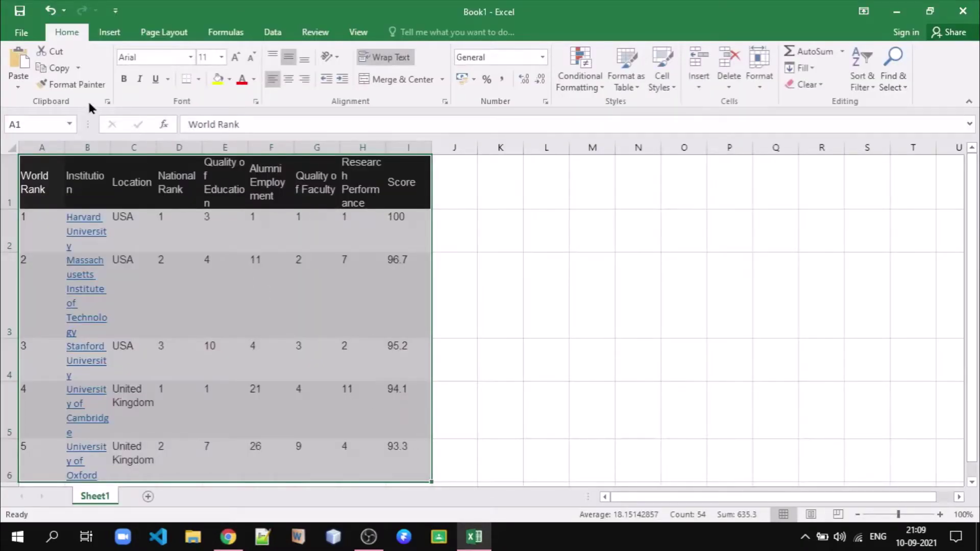
key(ctrl+a)
key(Delete)
key(Return)
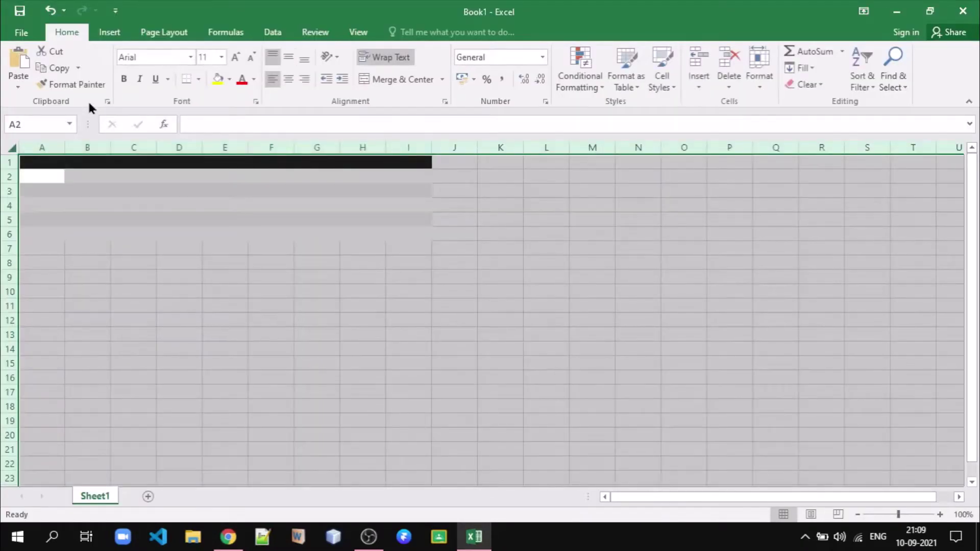
Paste the copied ranking rows into Sheet1 starting at cell A2
key(Down)
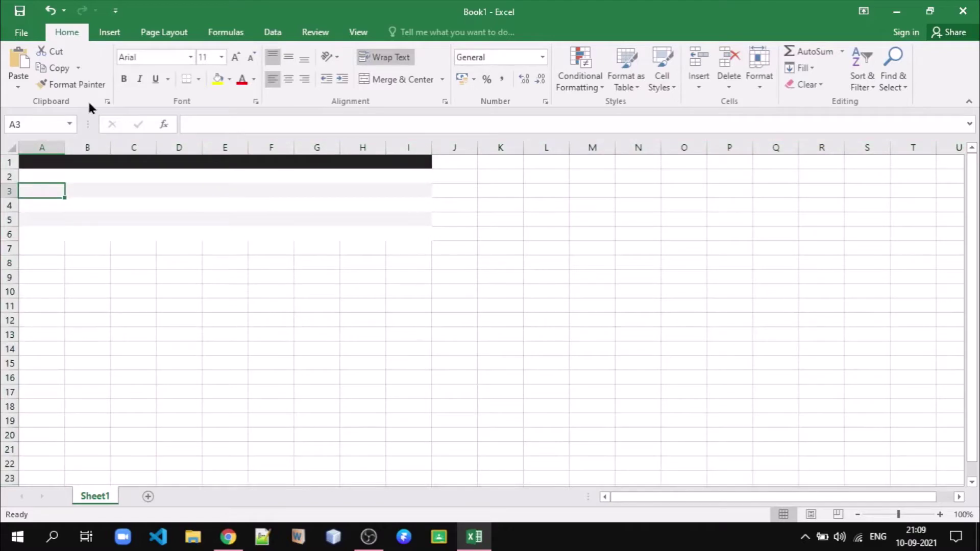
key(Up)
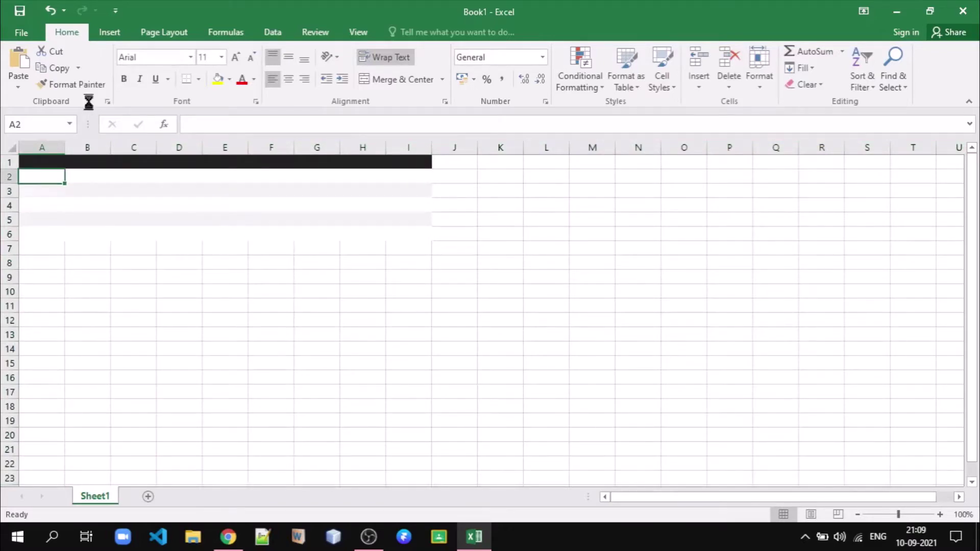
key(ctrl+v)
drag(975, 200, 977, 206)
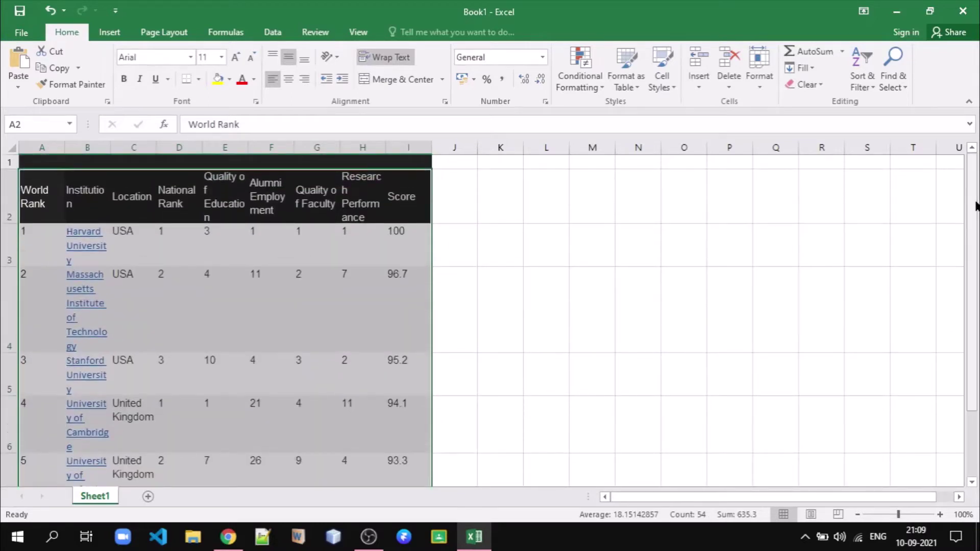
Return to Google Drive in Chrome and create a blank Google Sheets spreadsheet in the Projects folder
click(896, 11)
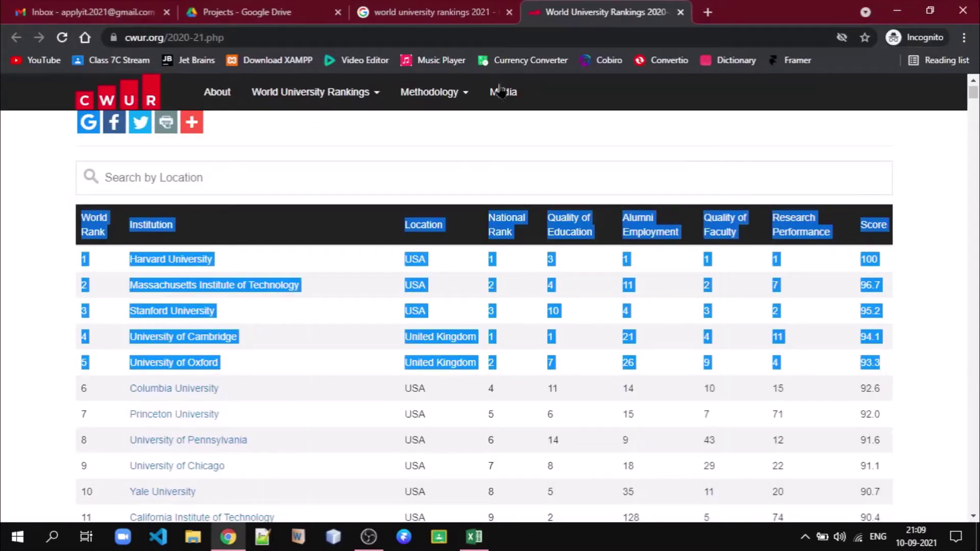
click(263, 11)
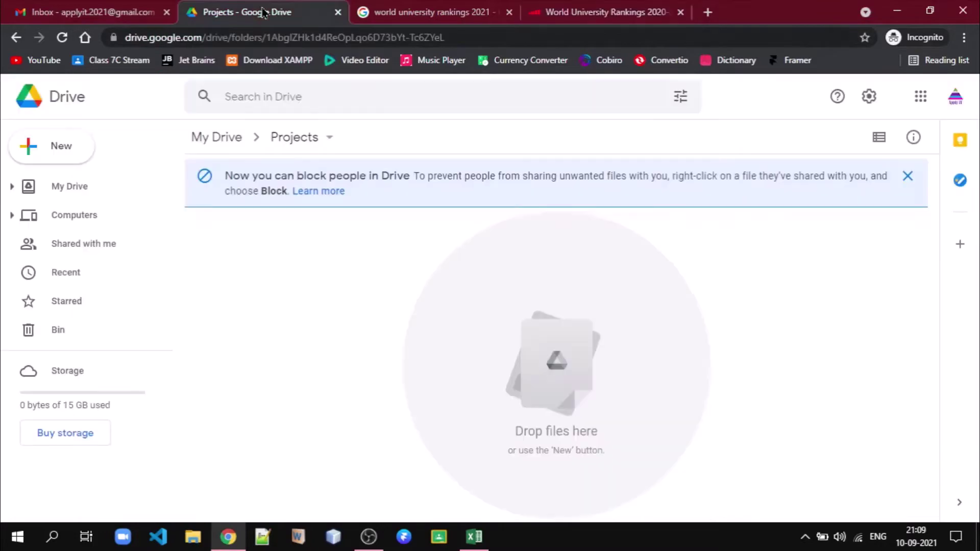
click(30, 151)
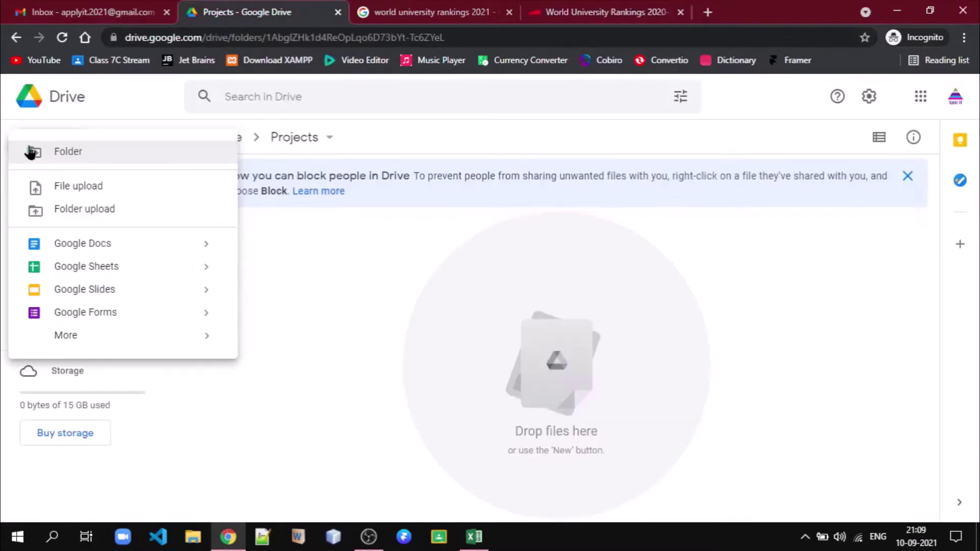
click(66, 271)
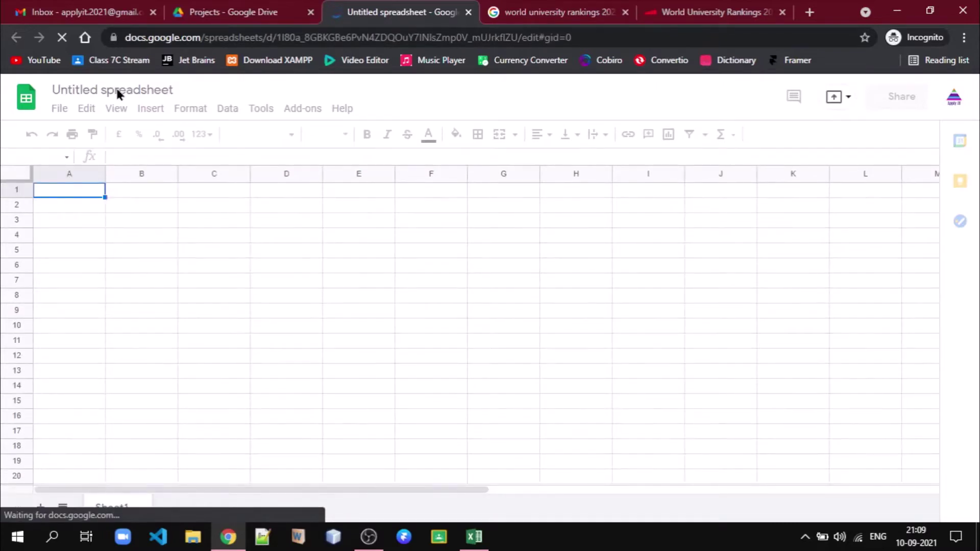
Name the spreadsheet "World University Rankings 2021" and dismiss the notice about presenting to a meeting
click(119, 89)
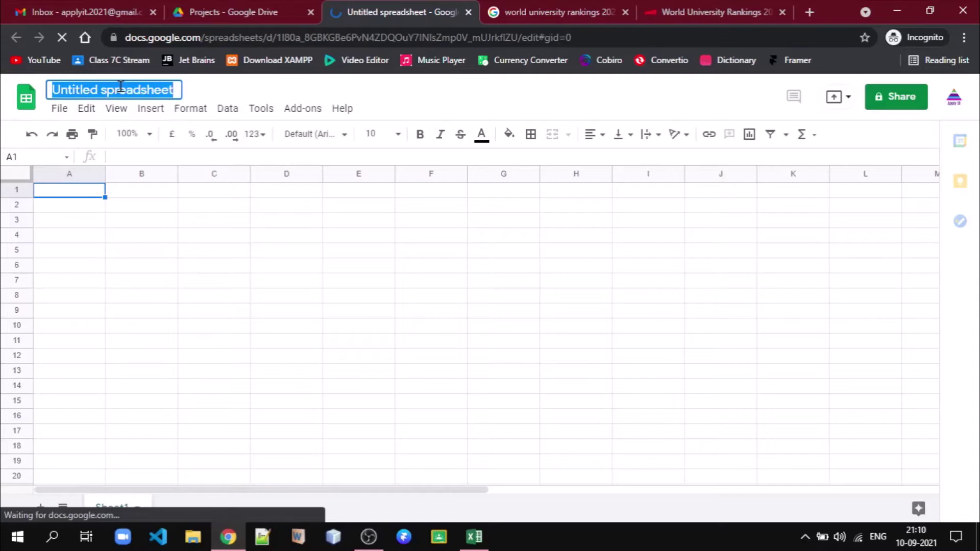
text(World)
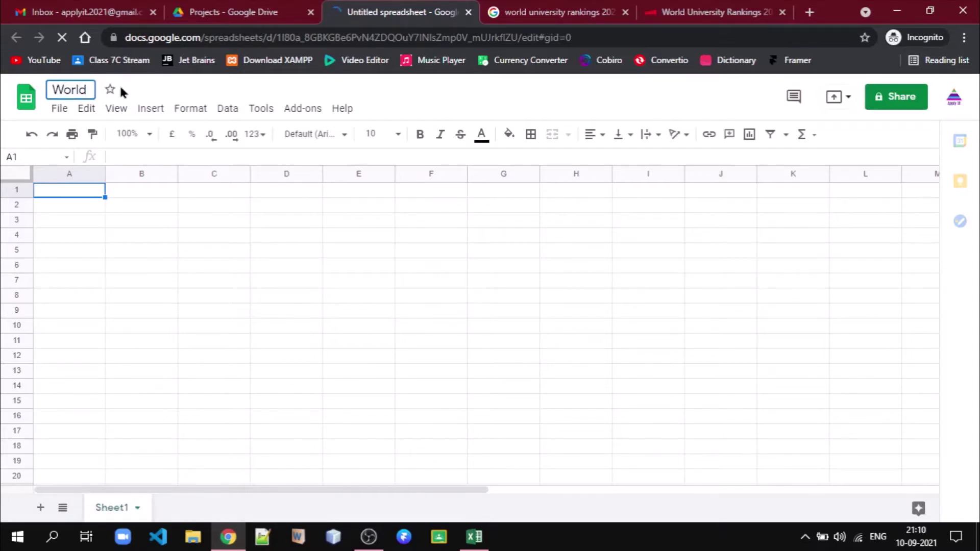
text( Univer)
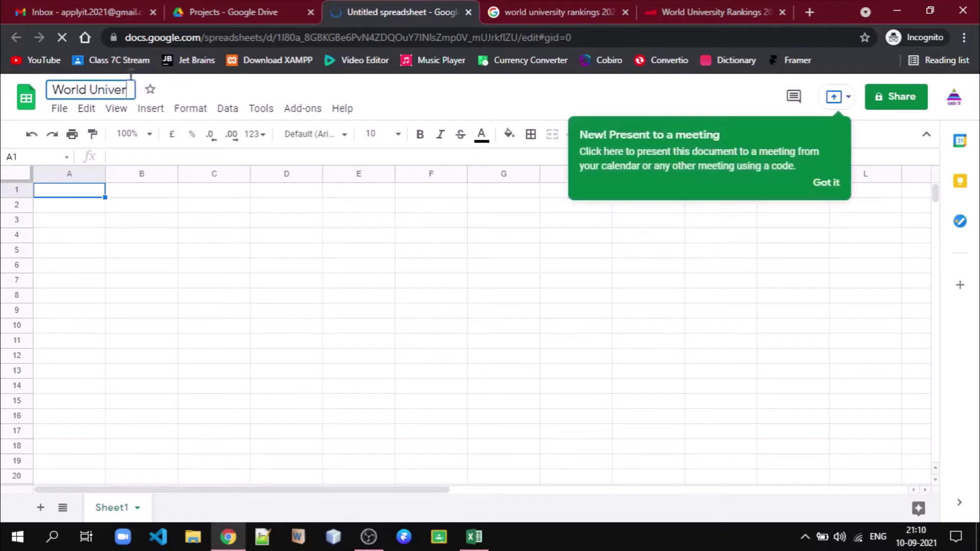
text(sity R)
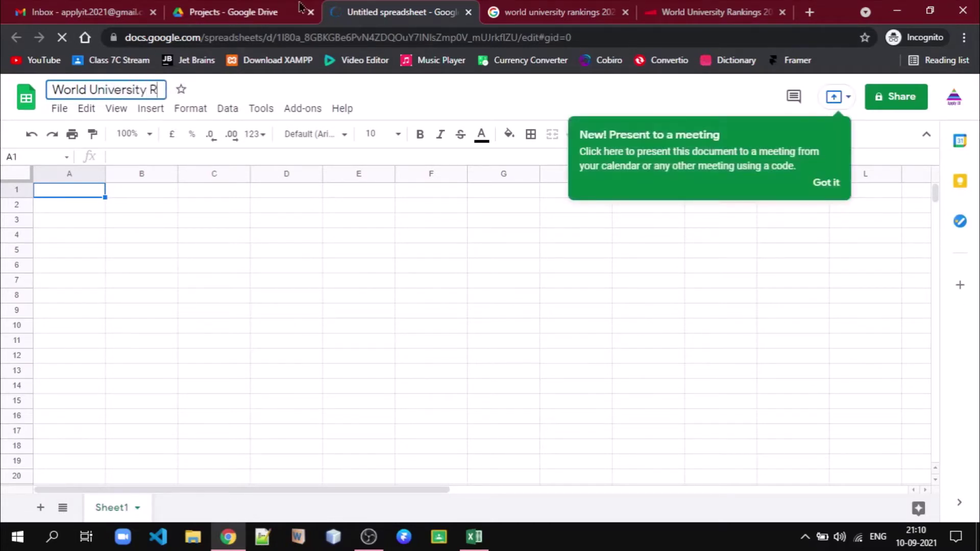
text(anings)
key(BackSpace)
key(BackSpace)
key(BackSpace)
key(BackSpace)
text(kin)
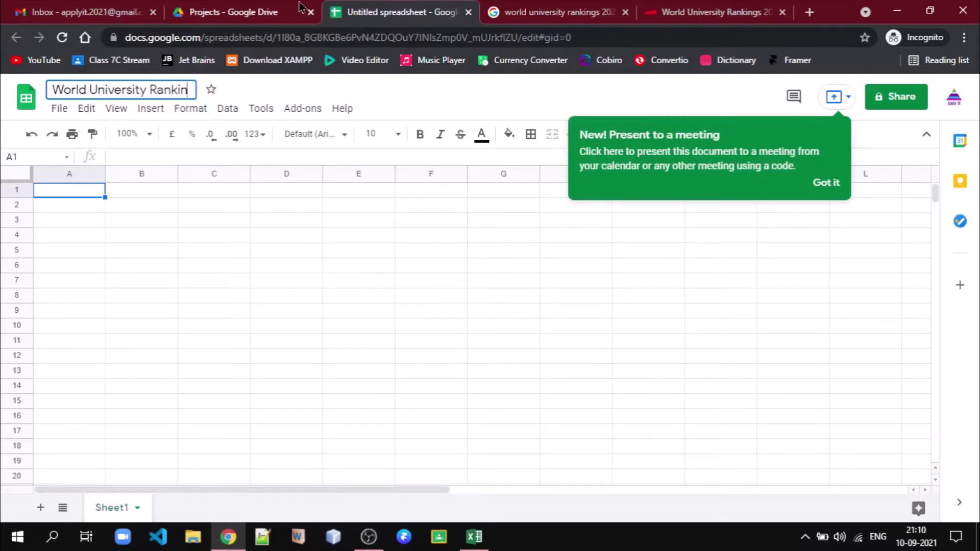
text(gs 2021)
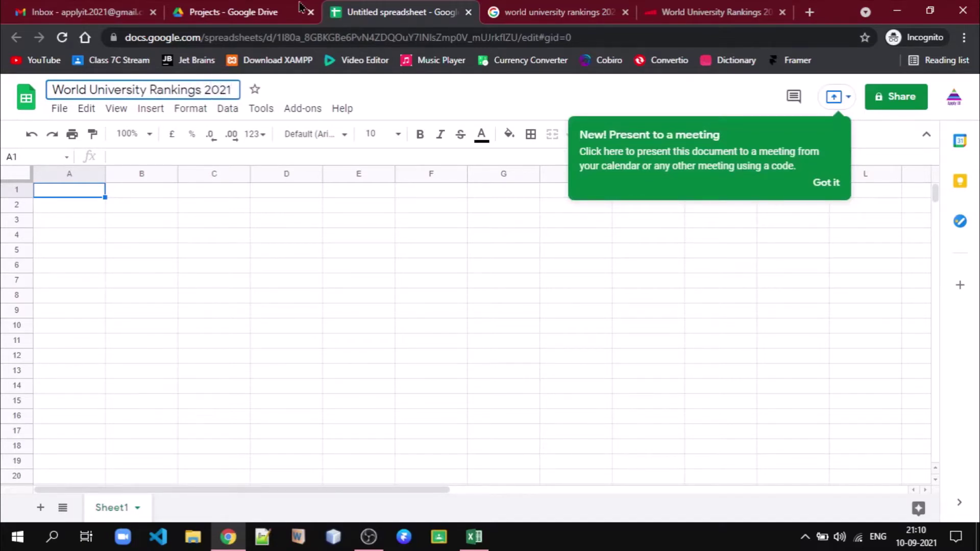
key(Return)
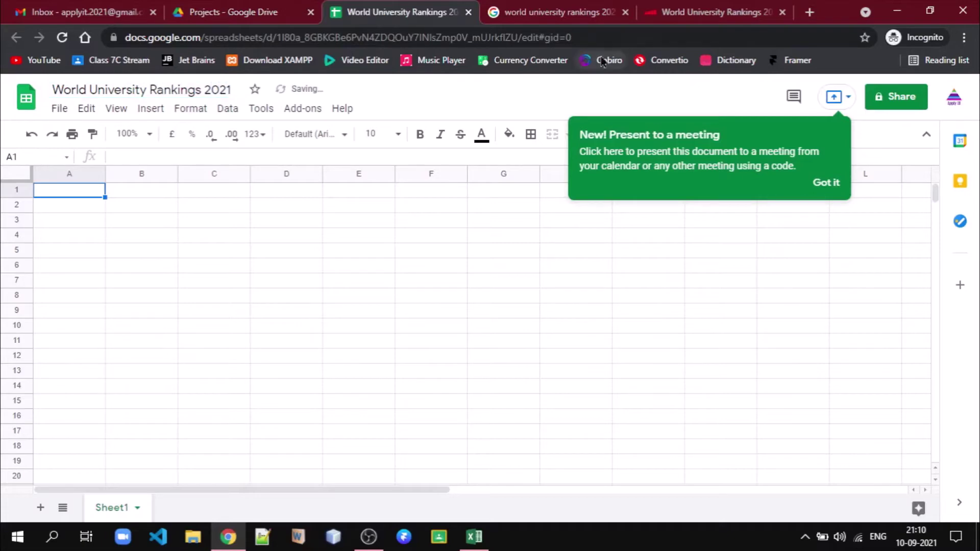
click(827, 185)
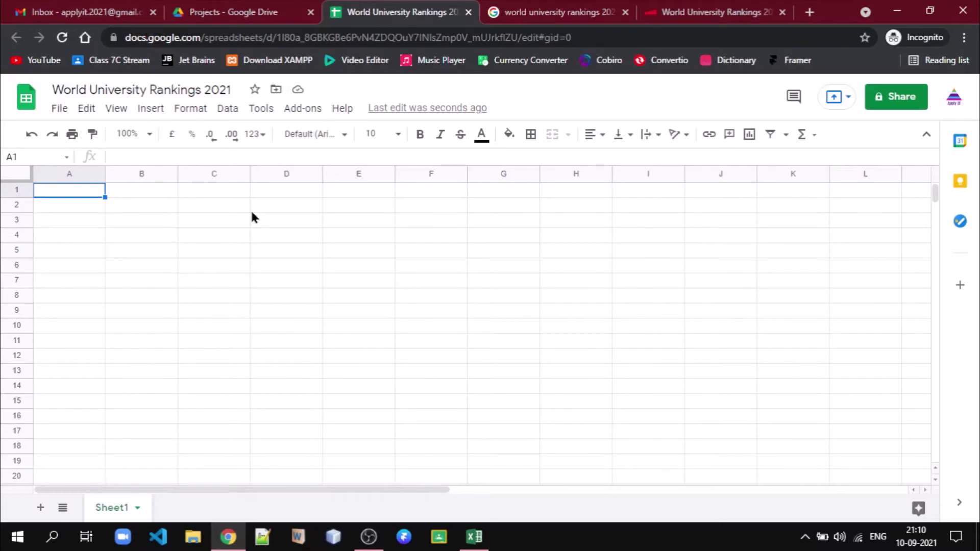
Rename Sheet1 as "Data"
double_click(109, 508)
text(Data)
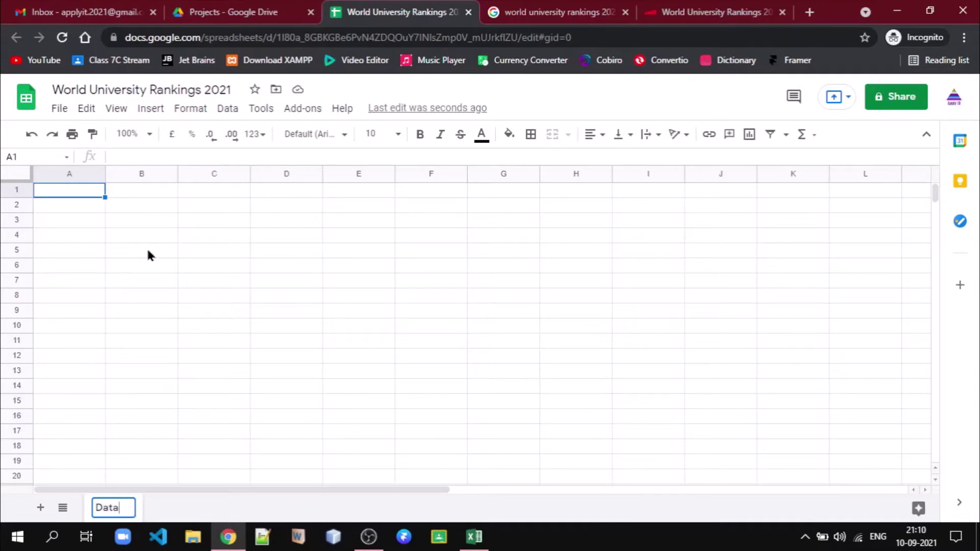
key(Return)
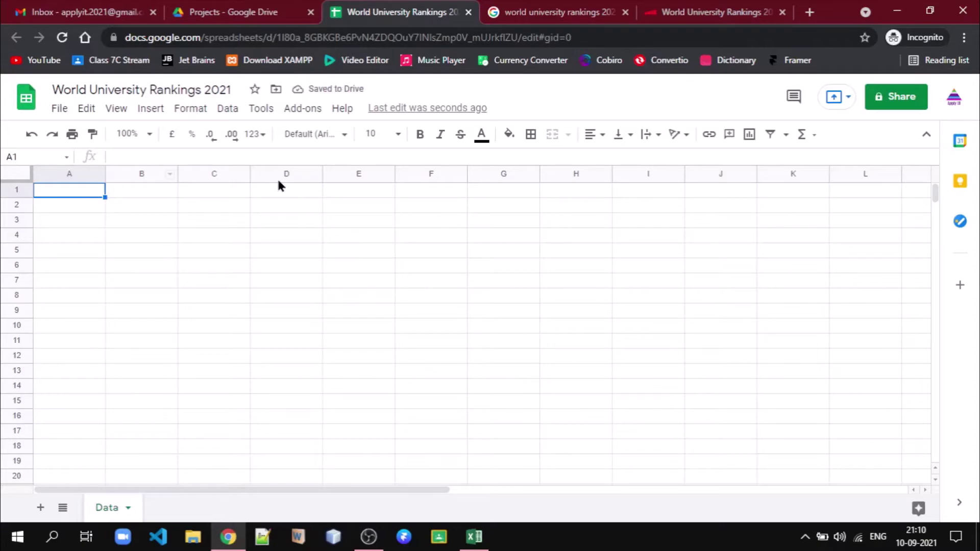
Copy the web address of the CWUR 2020-21 rankings page
click(674, 12)
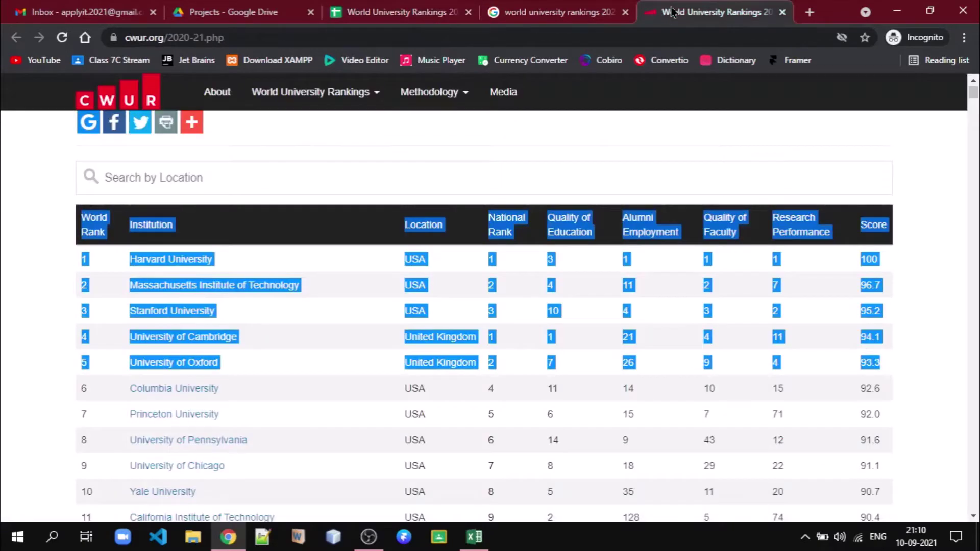
click(339, 37)
key(ctrl+c)
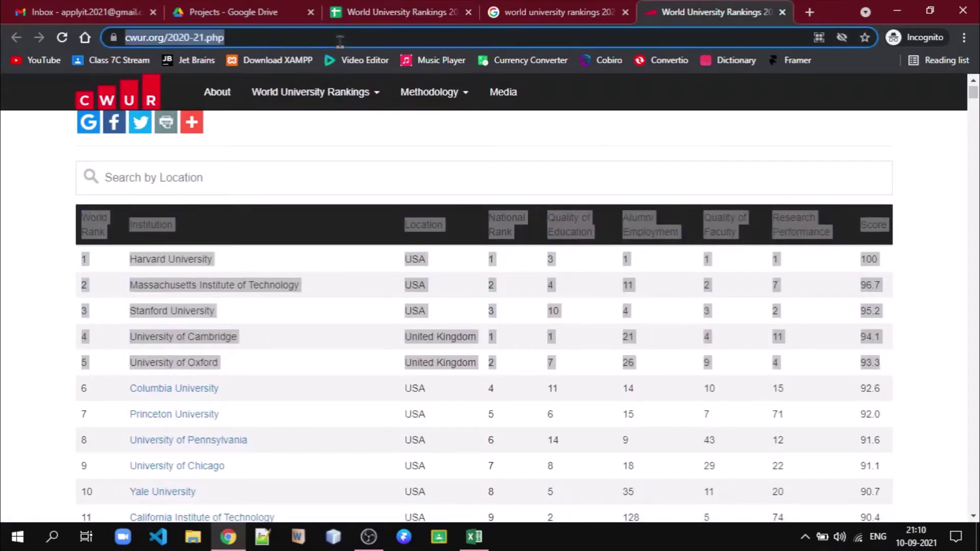
Start an IMPORTHTML formula in cell A1 of the spreadsheet's Data sheet
click(377, 12)
text(=)
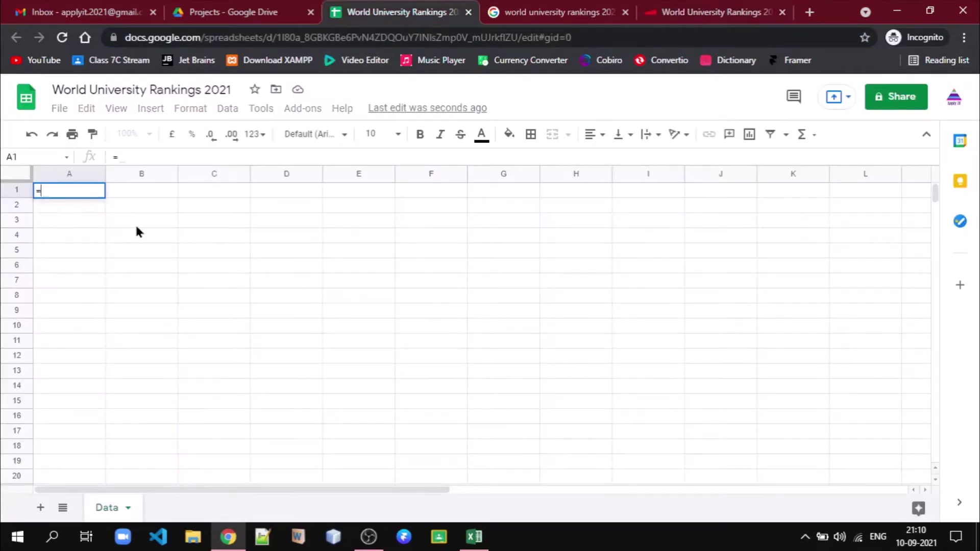
text(IMPORT)
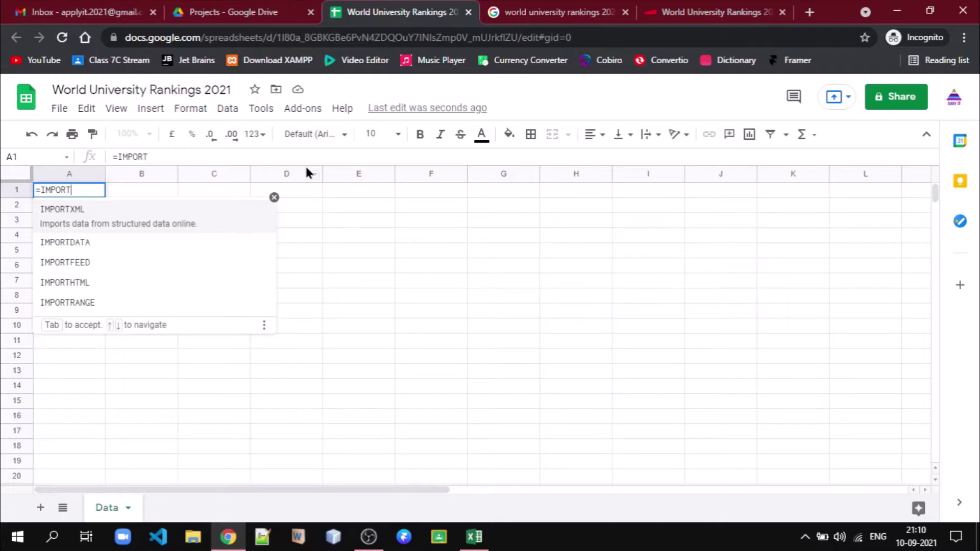
text(HTM)
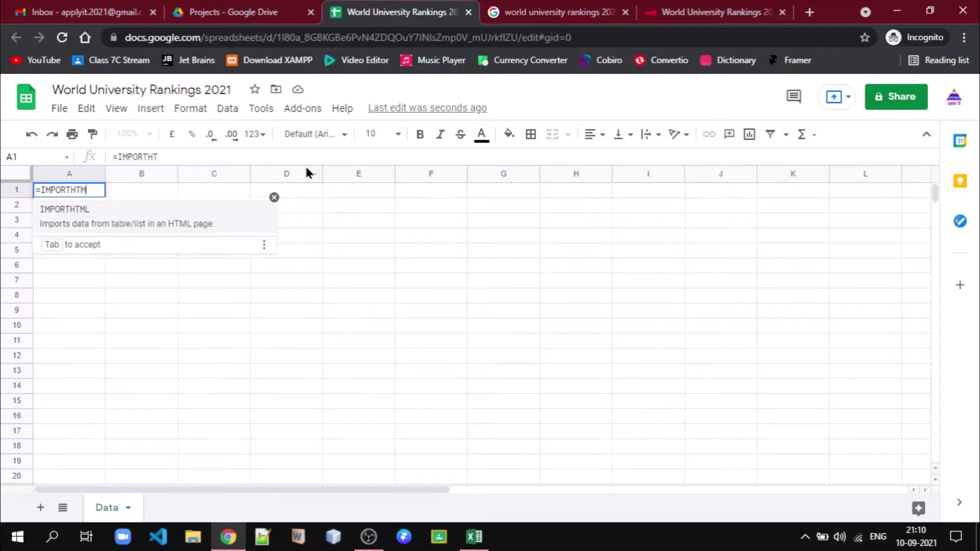
text(L()
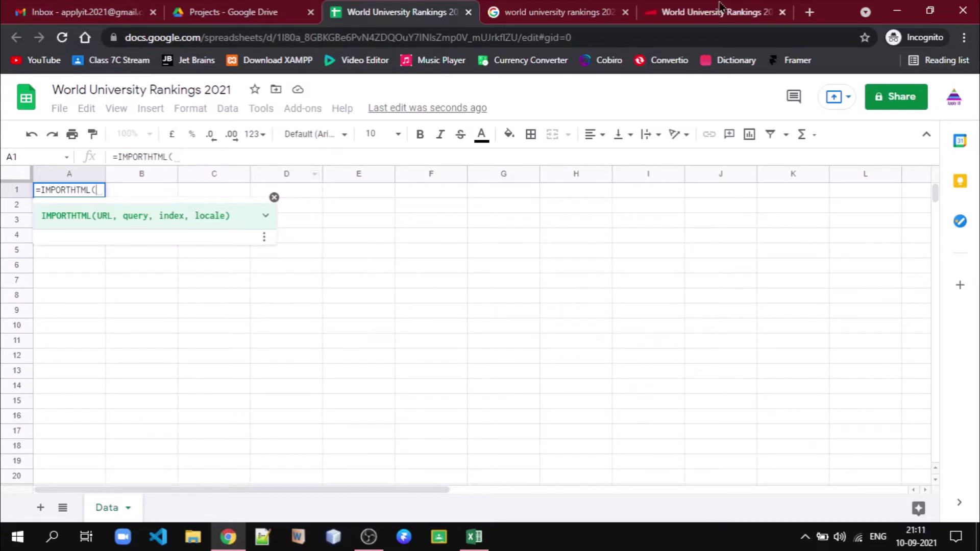
click(699, 13)
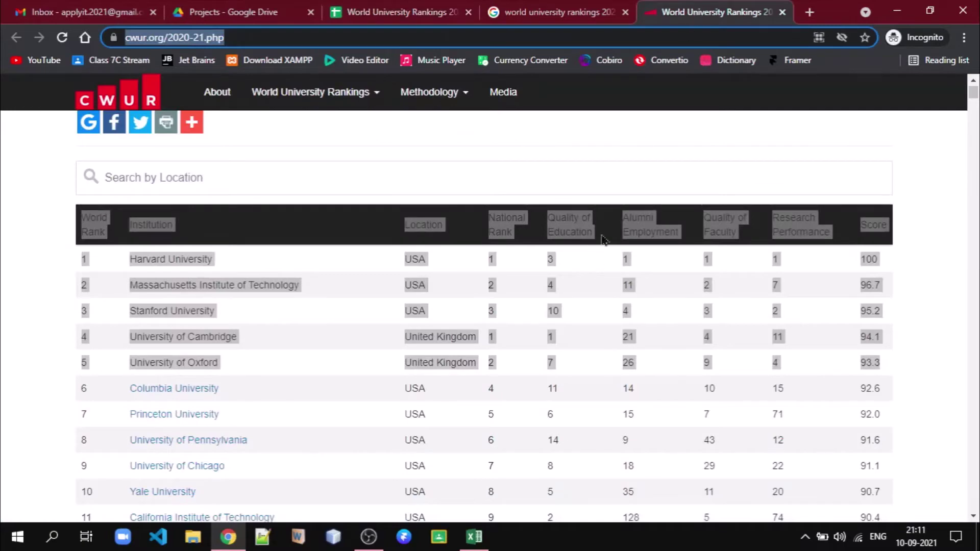
drag(974, 95, 974, 92)
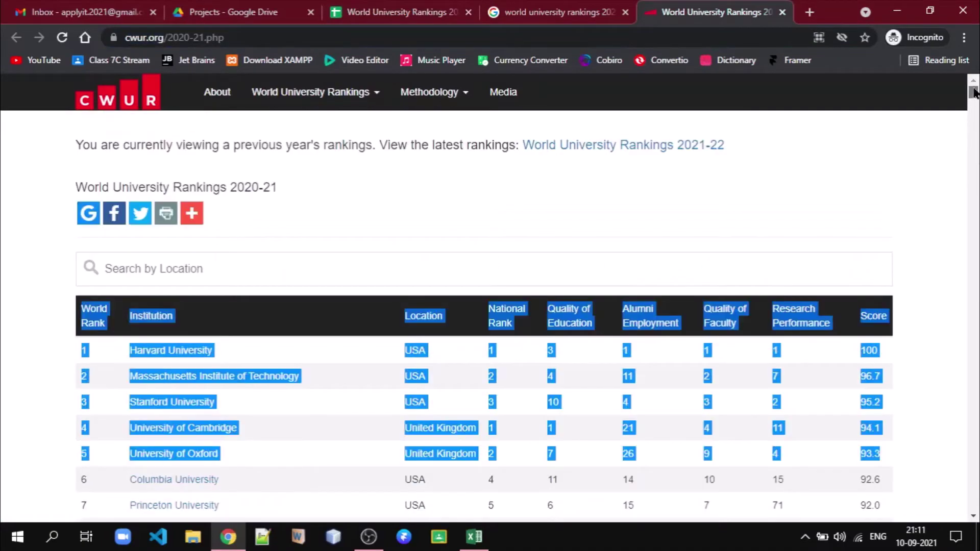
click(414, 11)
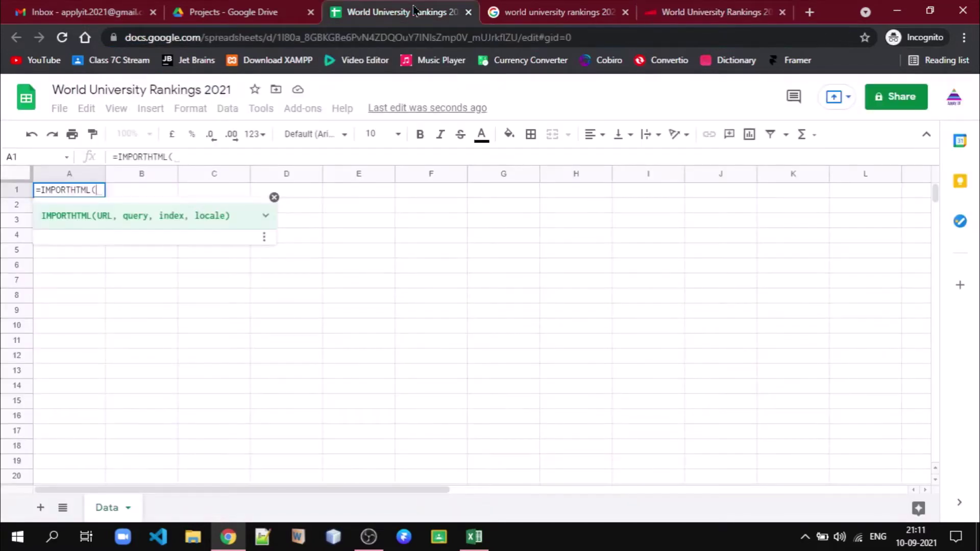
key(ctrl+v)
text(")
text(,)
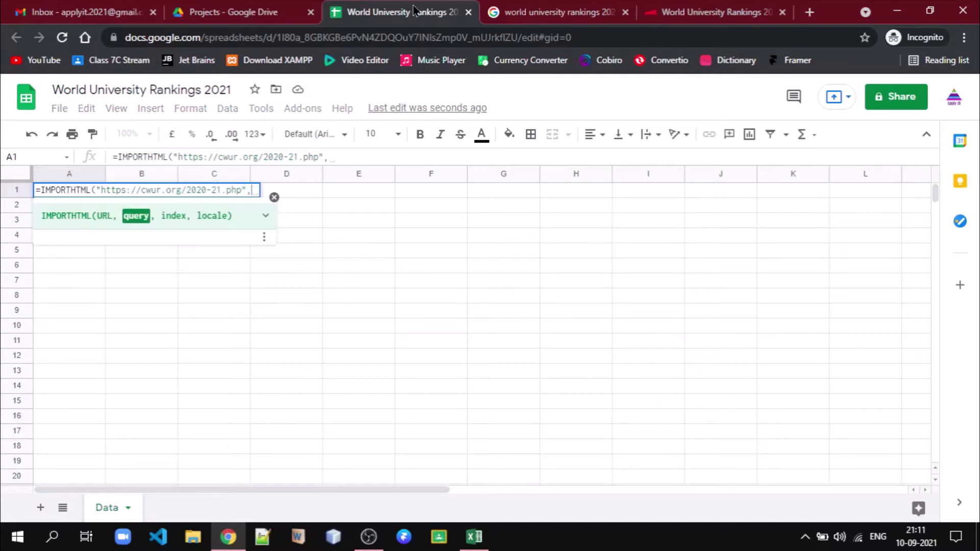
text("t)
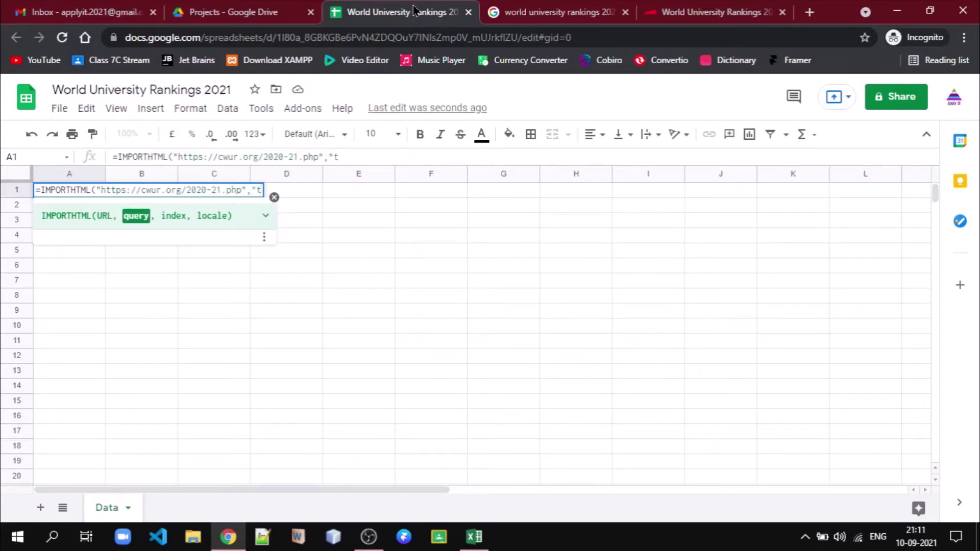
text(ABLE)
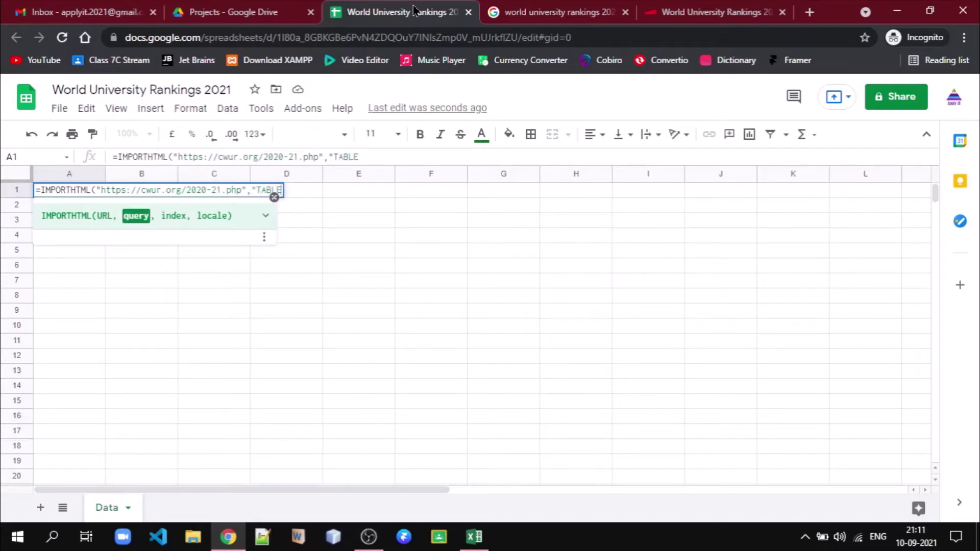
text(", )
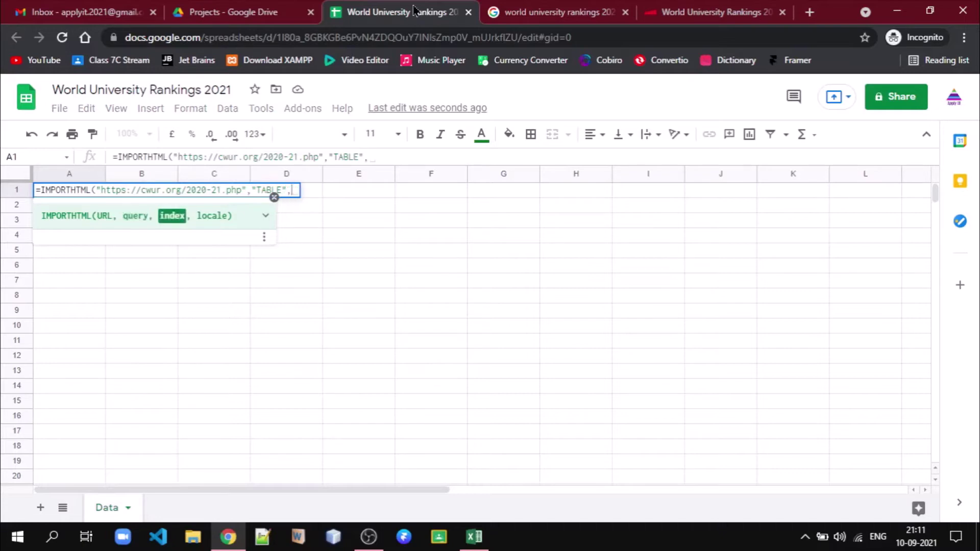
text(1))
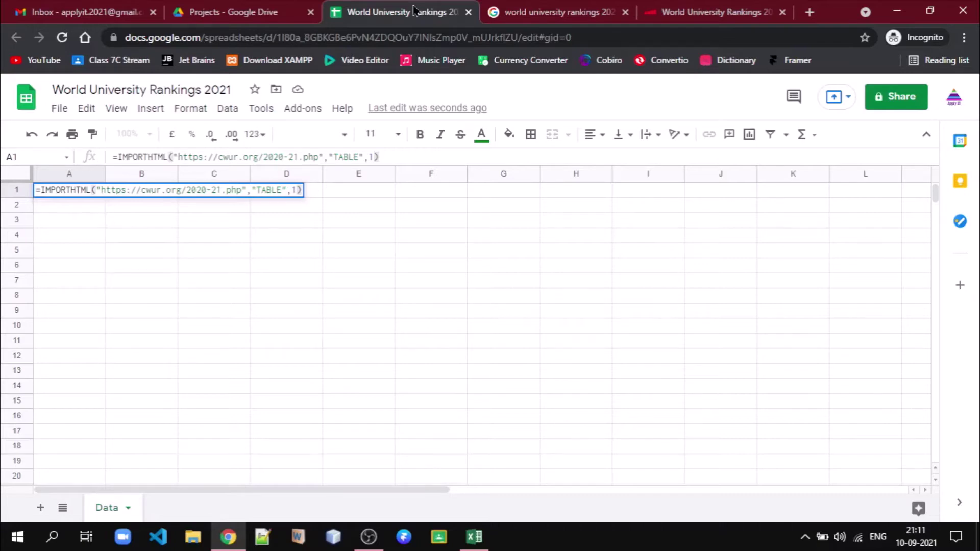
key(Return)
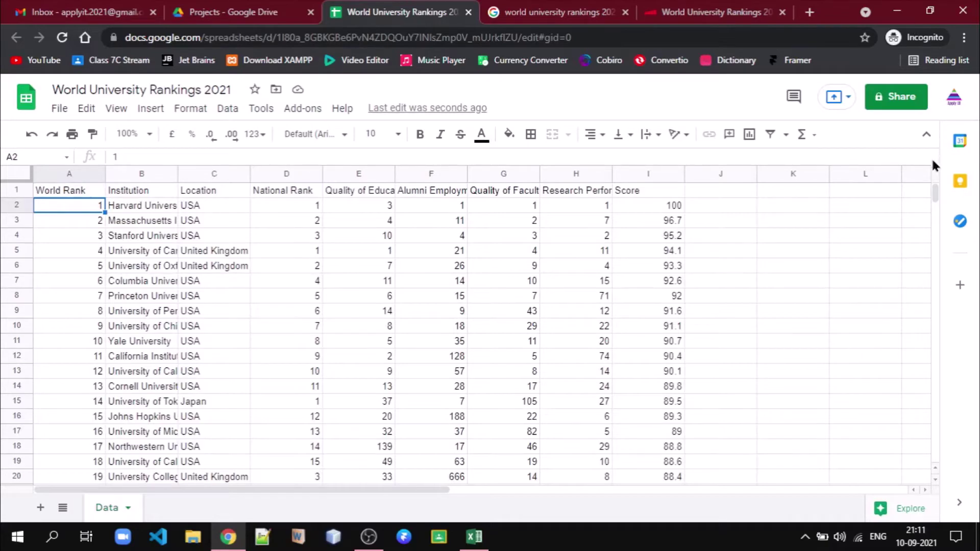
Format the header row A1:I1 of the imported table with a blue fill and bold white text
mouse_move(933, 188)
mouse_down()
mouse_move(937, 402)
mouse_move(938, 191)
mouse_up()
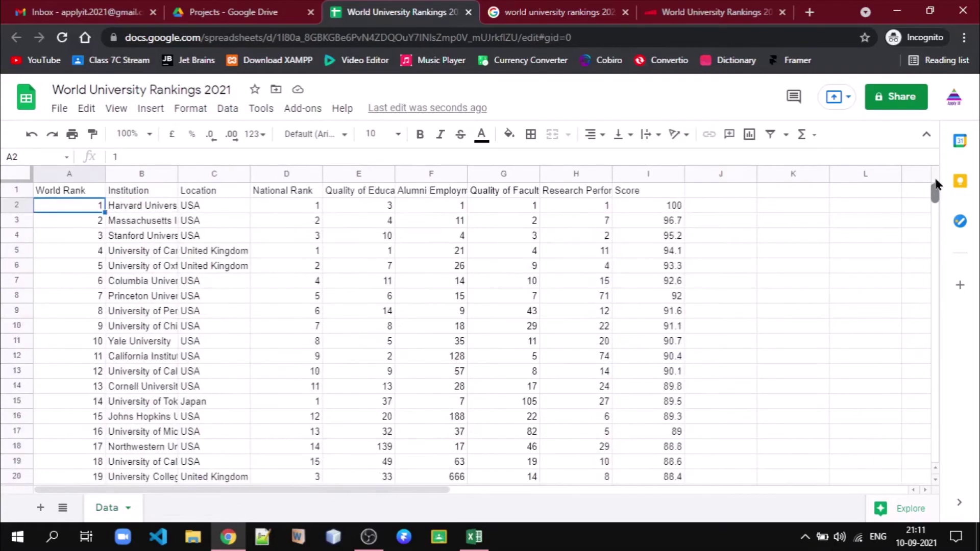
click(71, 193)
key(shift+Right)
key(shift+Right)
key(shift+Right)
key(shift+Right)
key(shift+Right)
key(shift+Right)
key(shift+Right)
key(shift+Right)
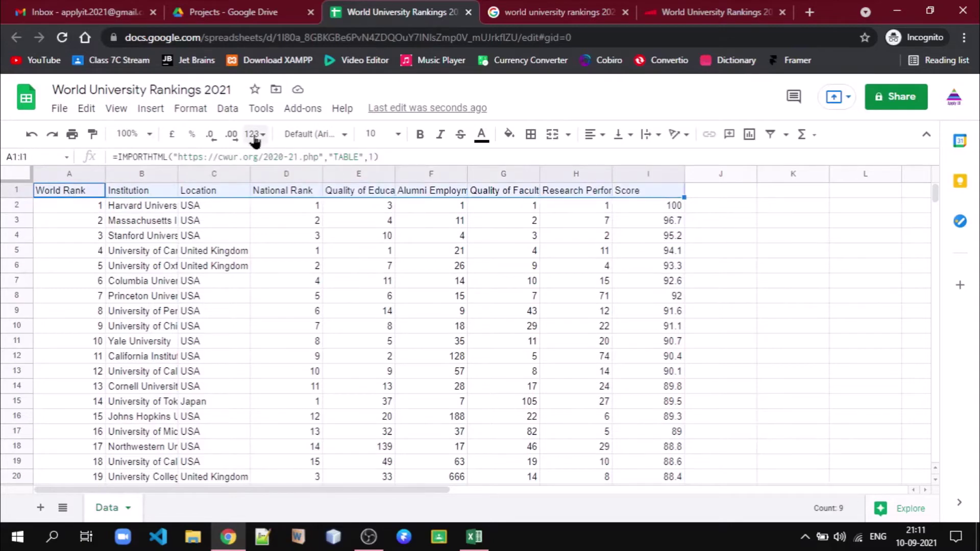
click(509, 134)
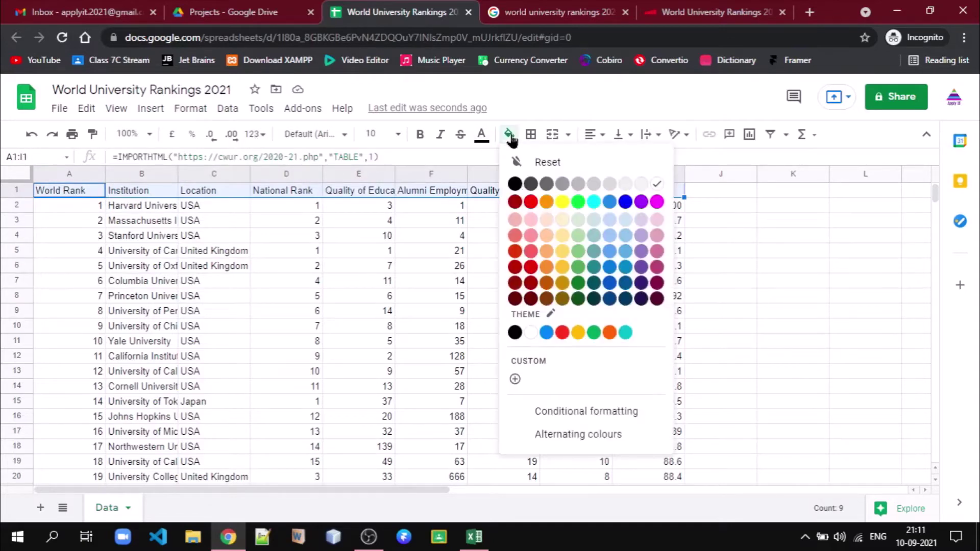
click(625, 202)
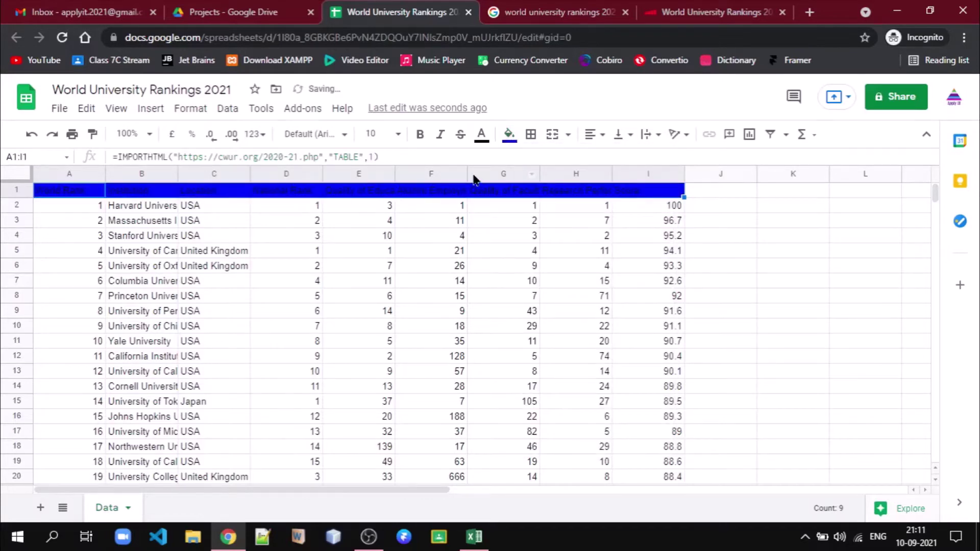
click(481, 135)
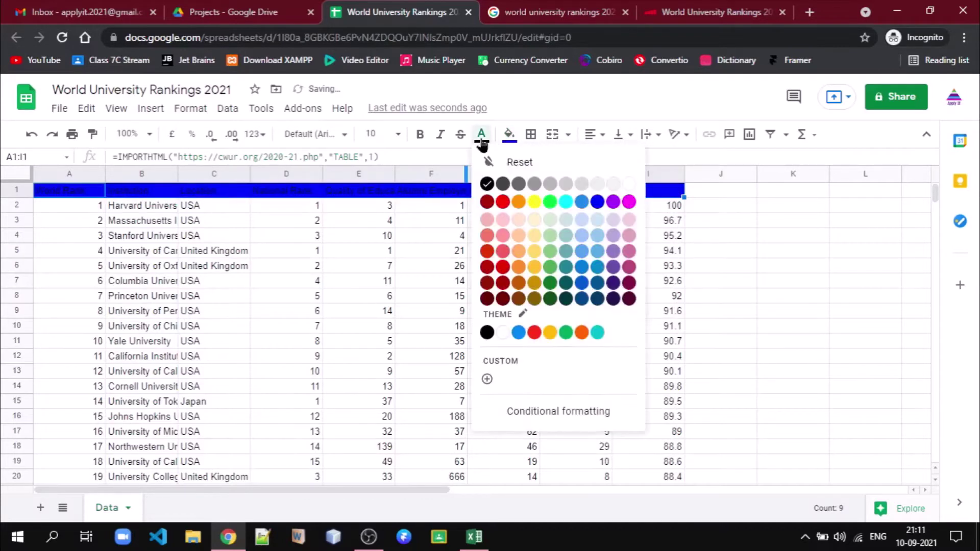
click(626, 187)
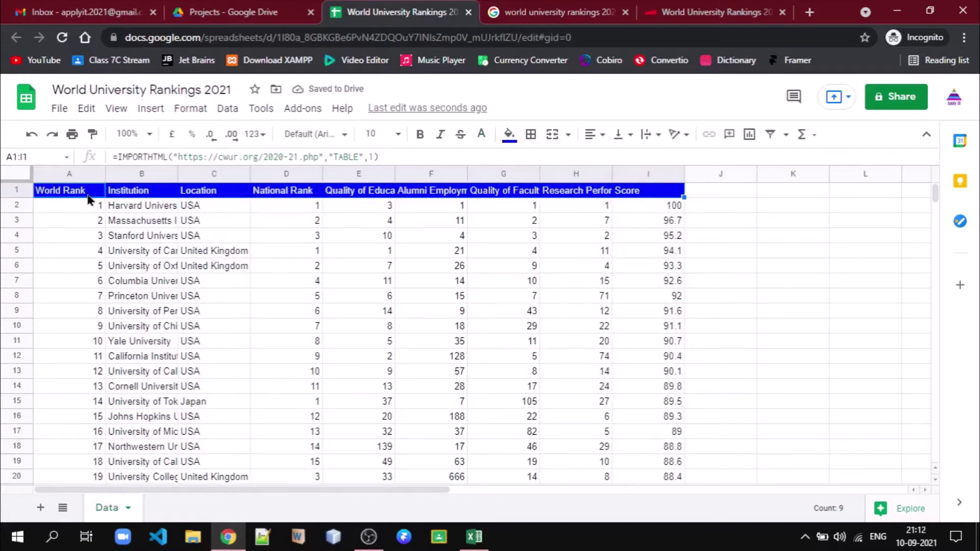
Add a second sheet and name it "Analysis"
click(40, 508)
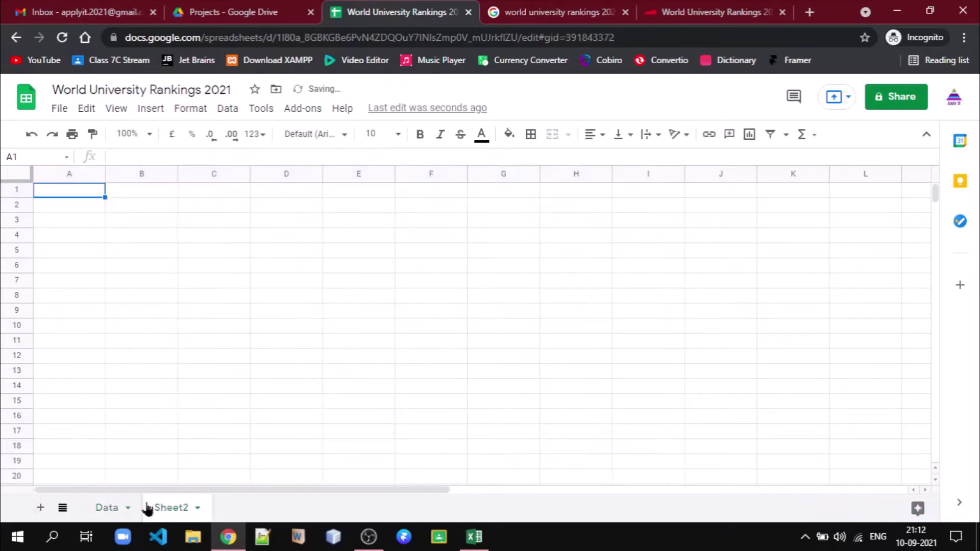
double_click(168, 508)
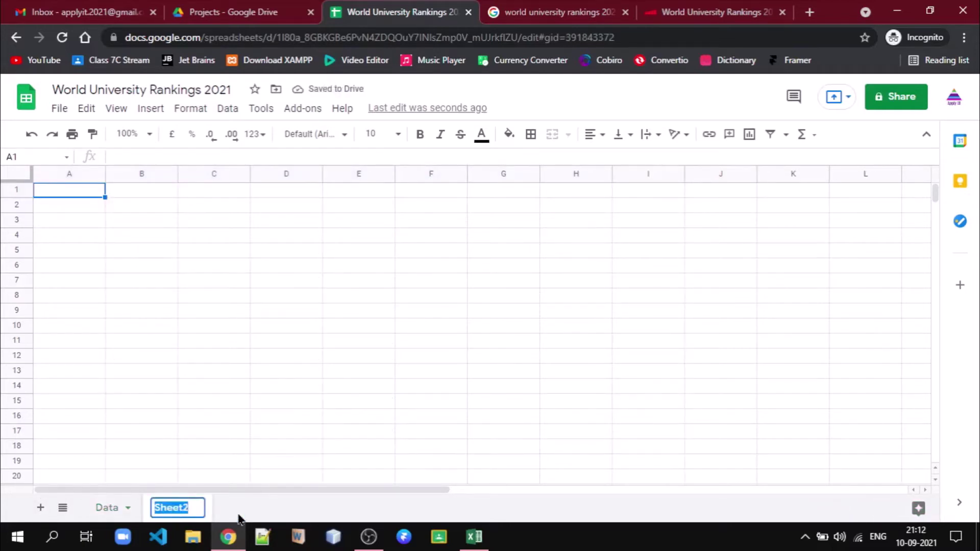
text(Ana)
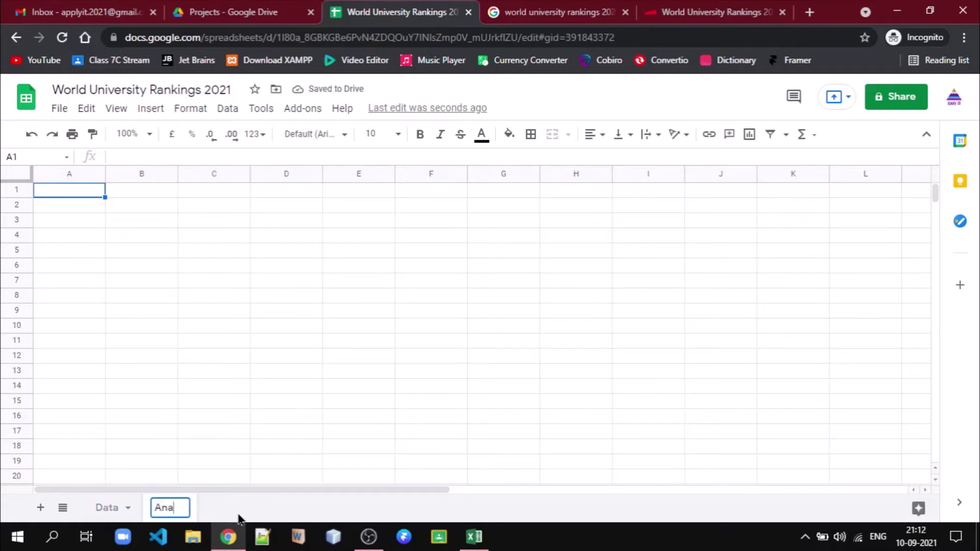
text(lysis)
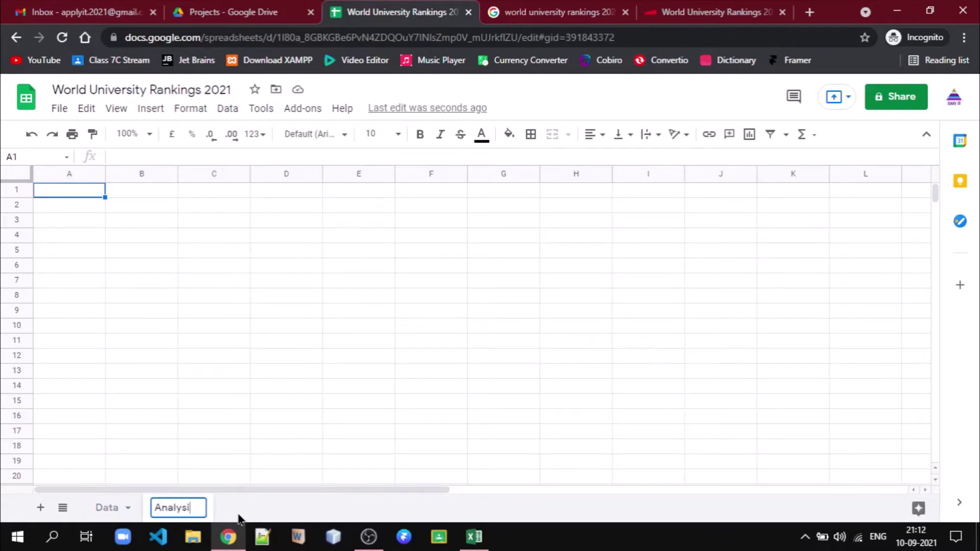
key(Return)
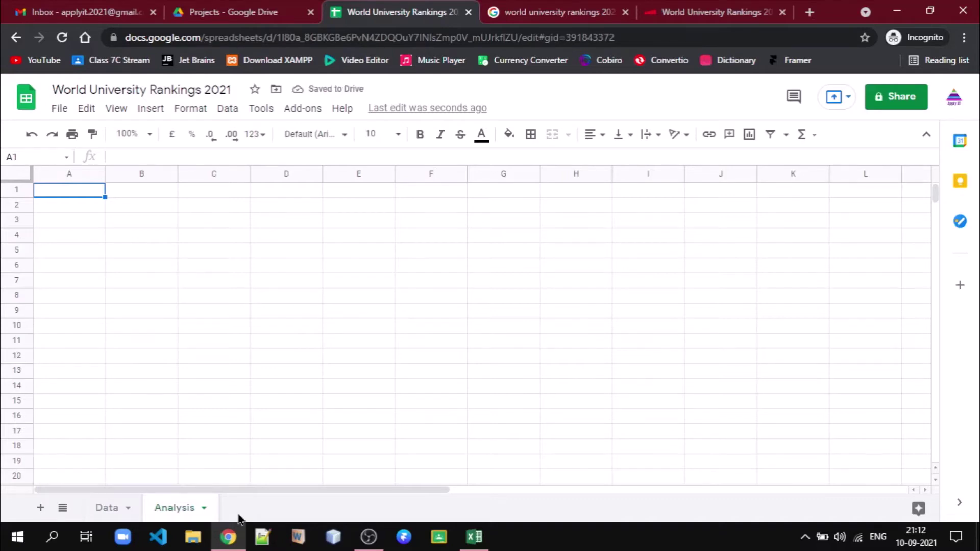
Enter the headings "Country" in B1 and "# Universities" in C1 of the Analysis sheet
key(Right)
text(Country)
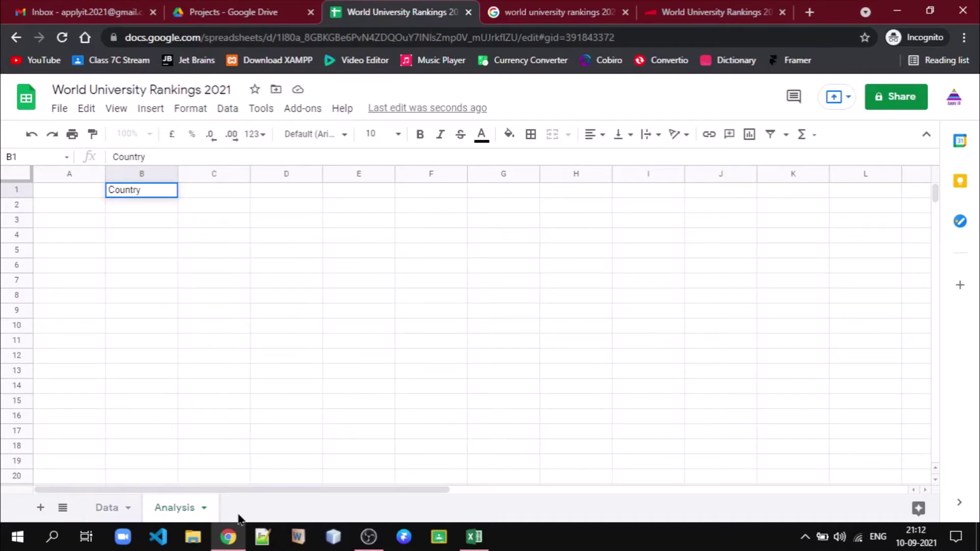
key(Tab)
text(# Universities)
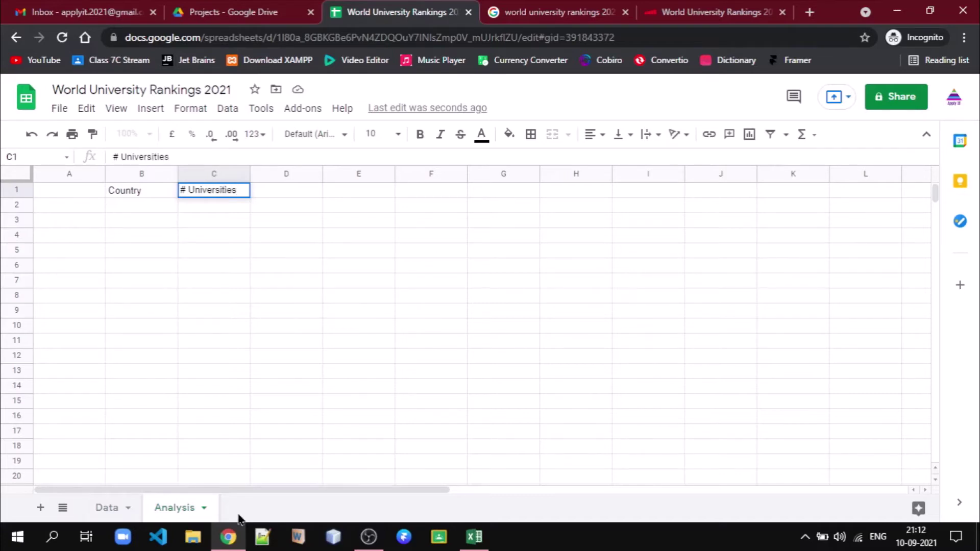
key(Return)
Format the headings in B1:C1 with a blue fill and bold white text
key(Up)
key(shift+Left)
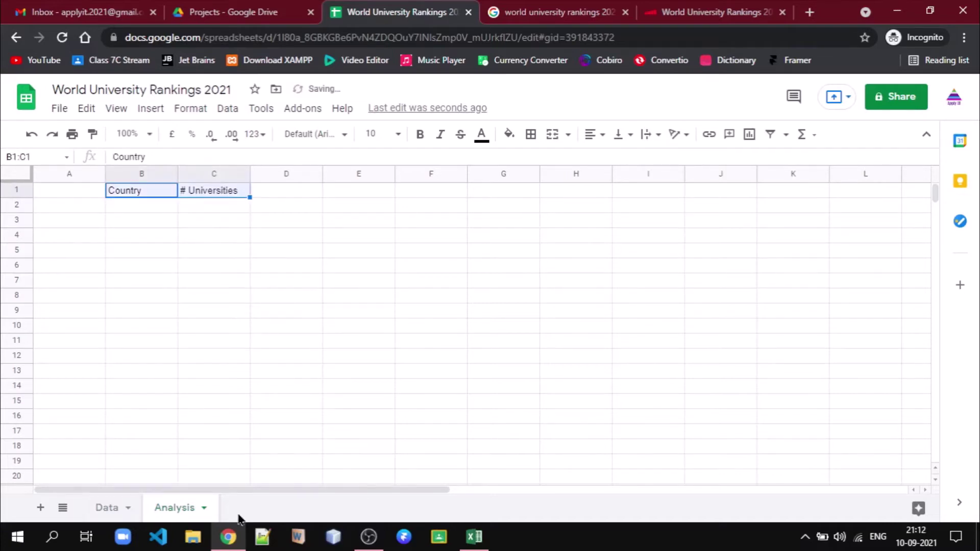
click(508, 133)
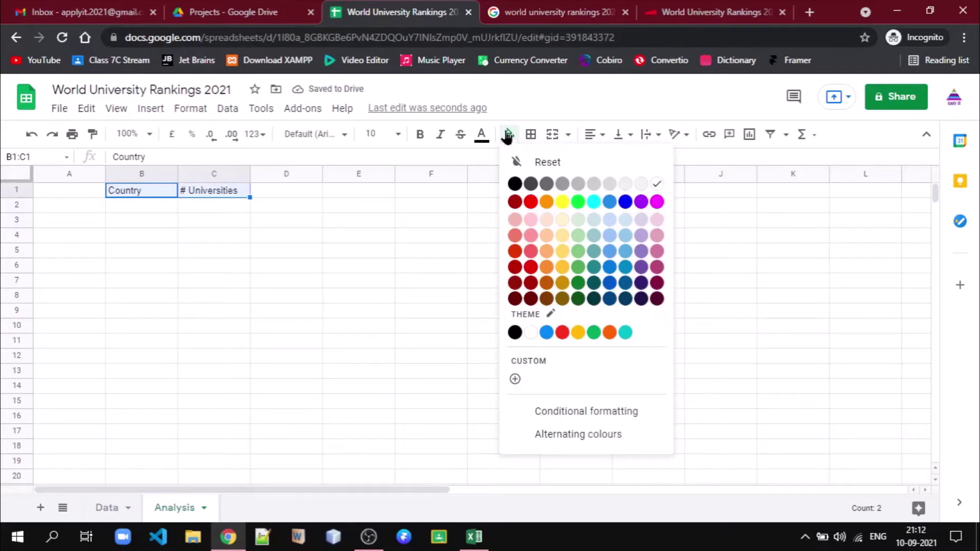
click(628, 204)
click(481, 136)
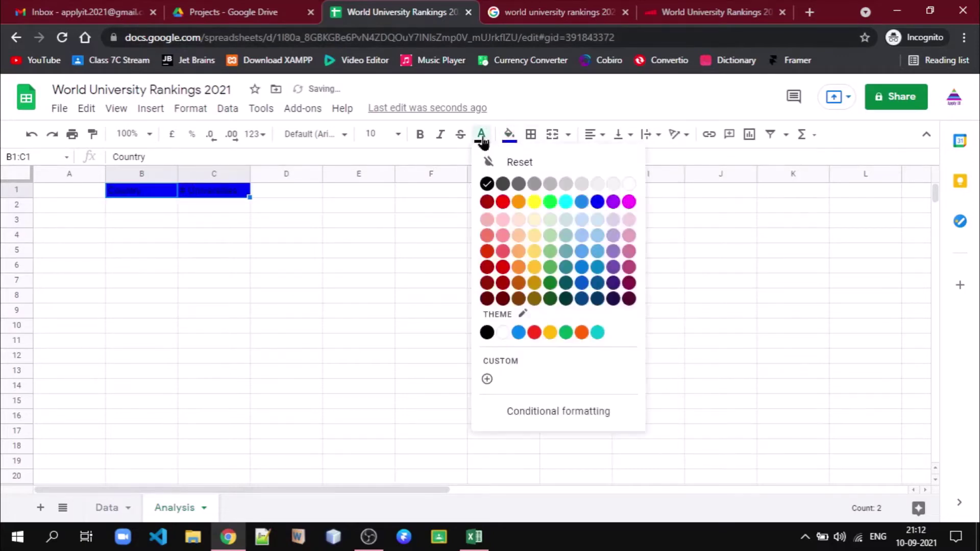
click(629, 184)
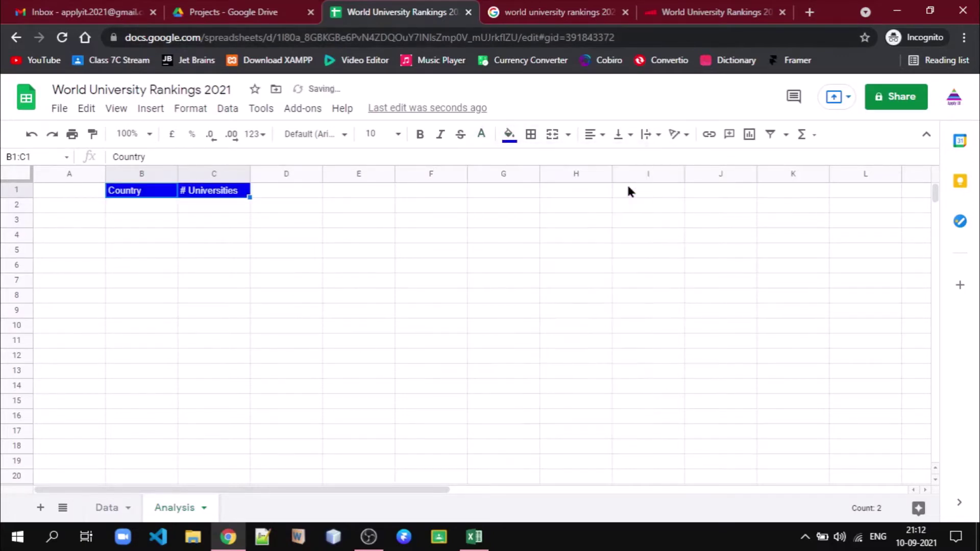
Begin a UNIQUE formula in B2 of the Analysis sheet that references the Data sheet
click(136, 205)
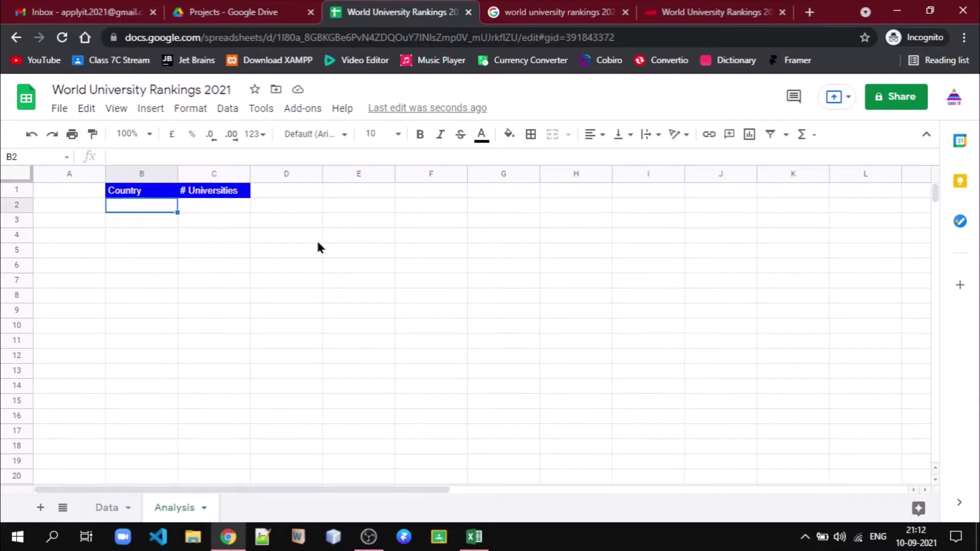
click(107, 509)
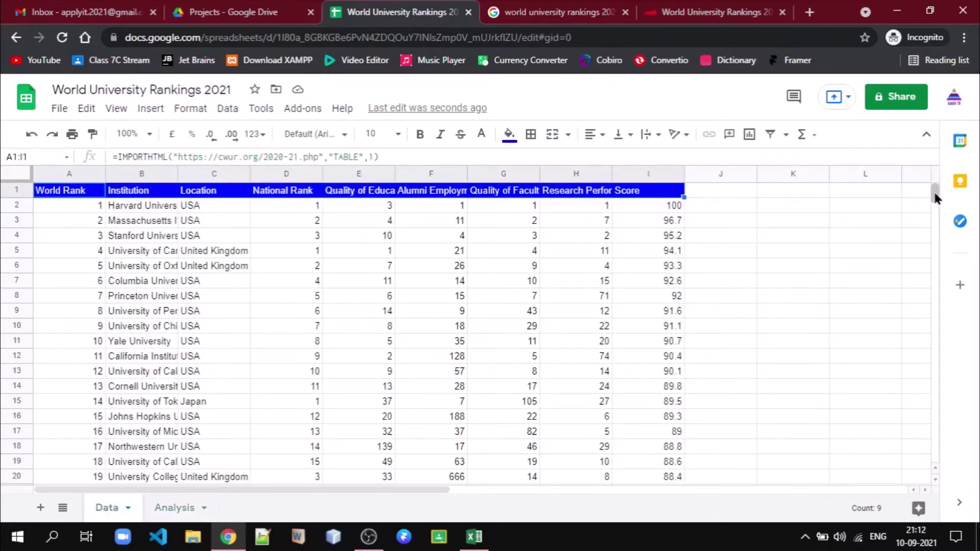
mouse_move(935, 197)
mouse_down()
mouse_move(934, 329)
mouse_move(943, 182)
mouse_up()
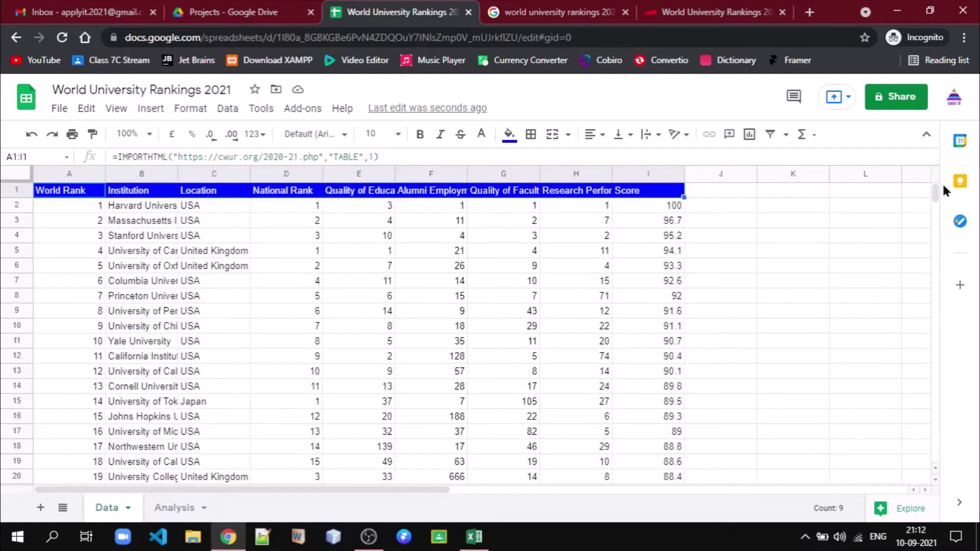
click(173, 507)
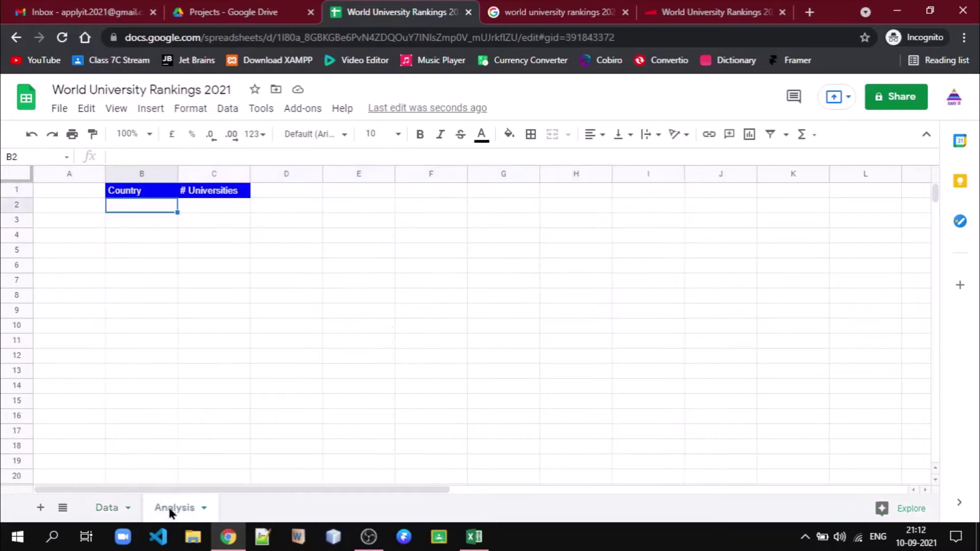
text(=)
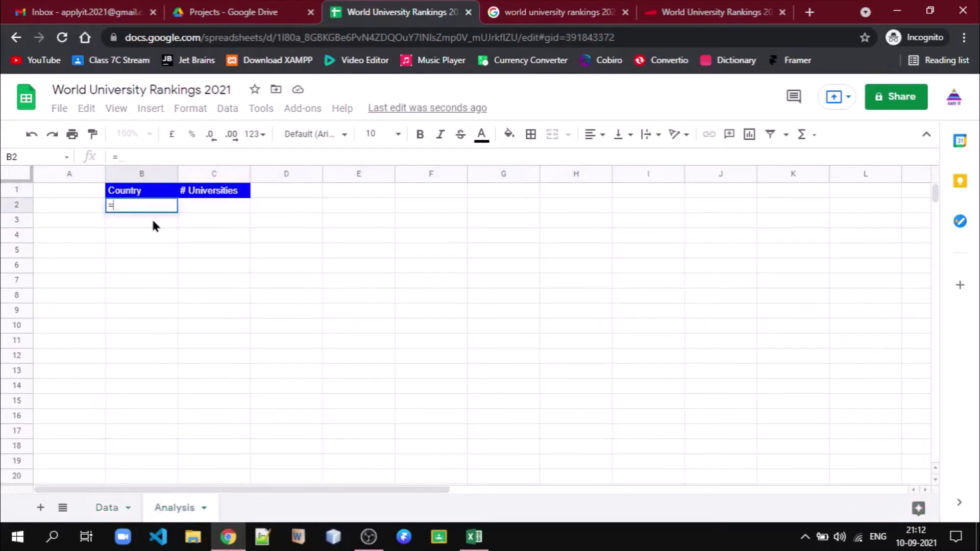
text(UNIQUE()
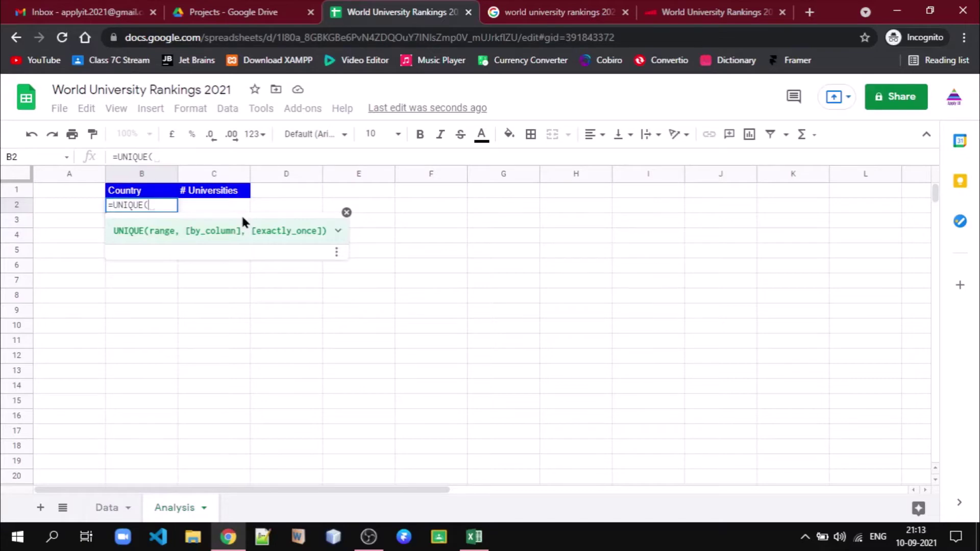
text(dA)
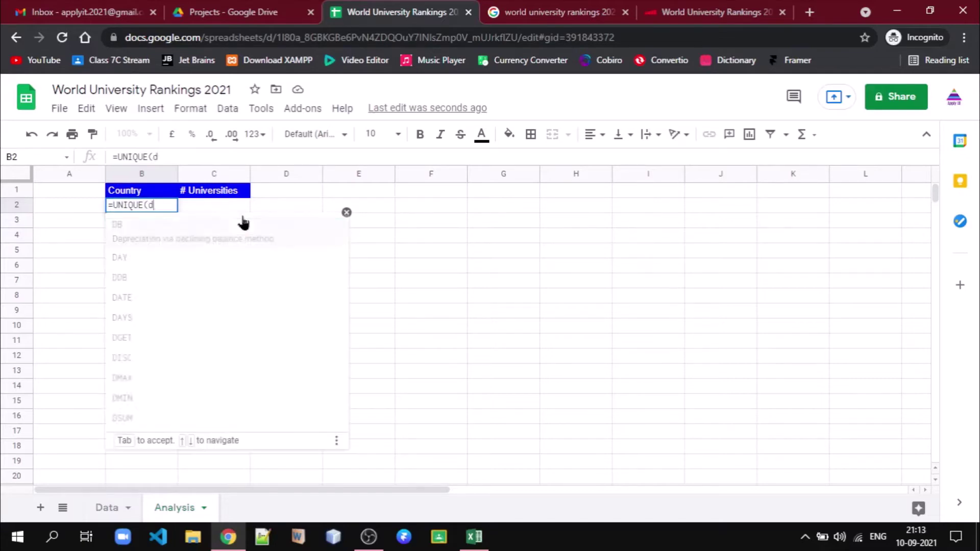
key(BackSpace)
key(BackSpace)
text(Data!)
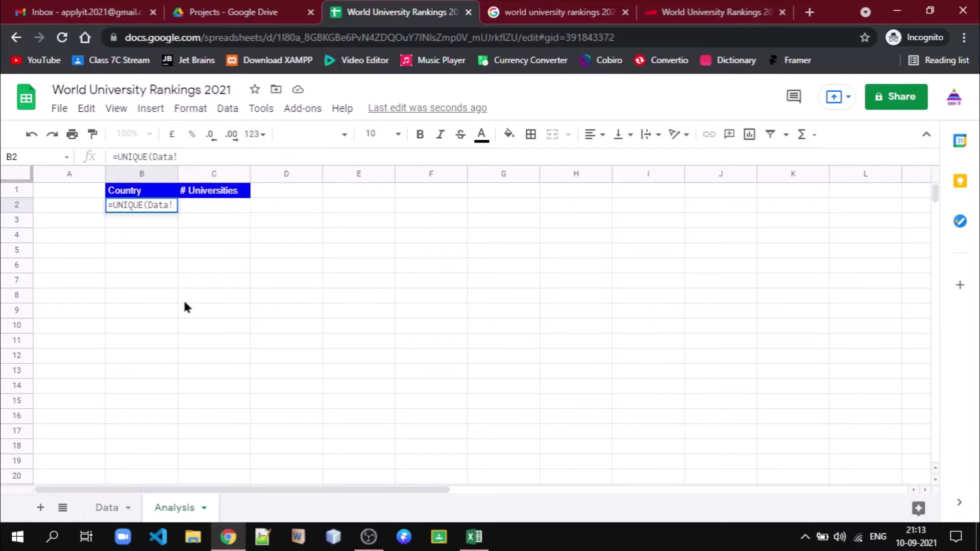
Complete the B2 formula as =UNIQUE(Data!C2:C), taking the countries from the Data sheet's Location column below its header
click(96, 514)
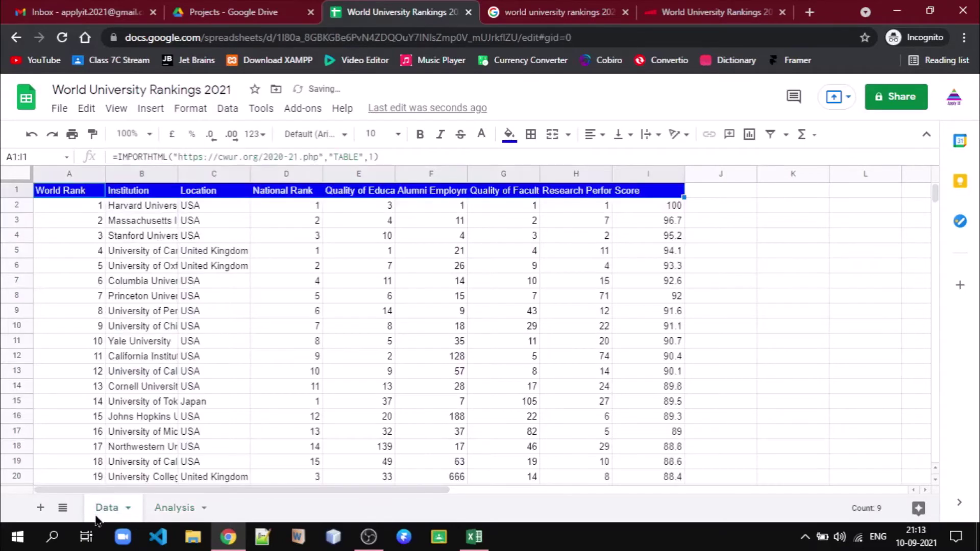
click(206, 207)
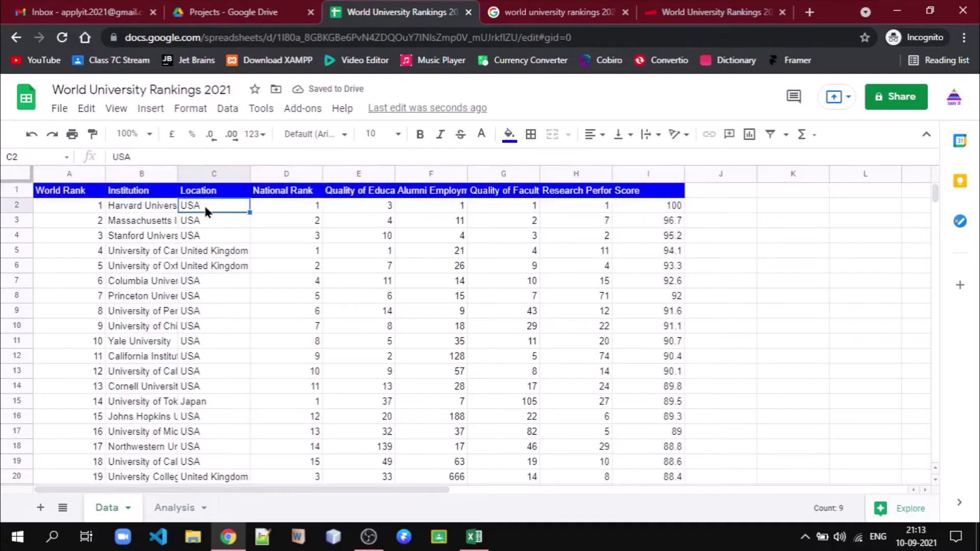
click(180, 508)
key(Return)
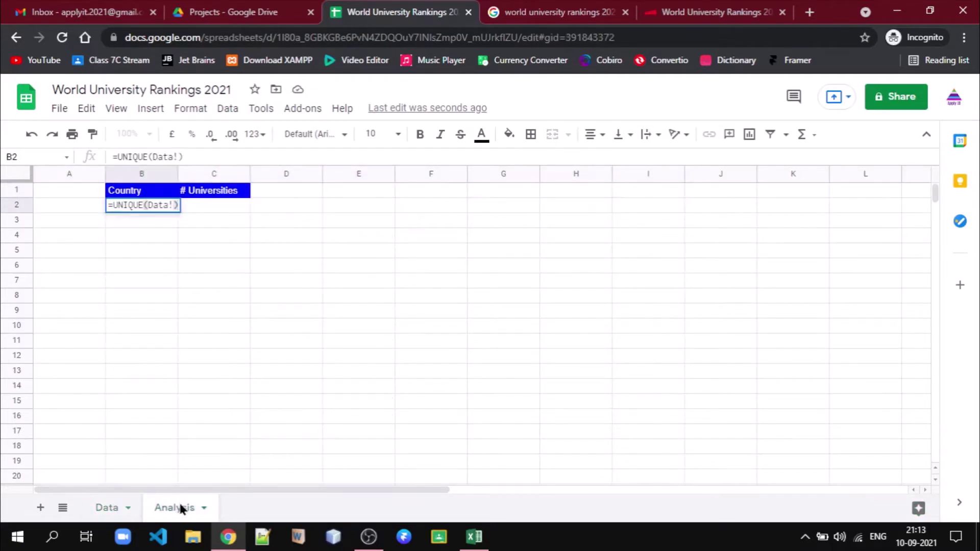
text(C2)
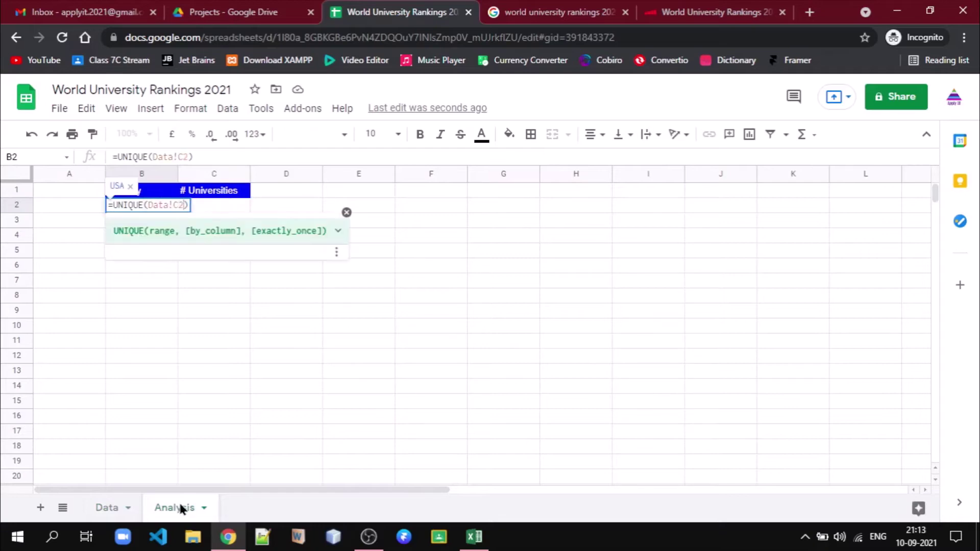
text(:C)
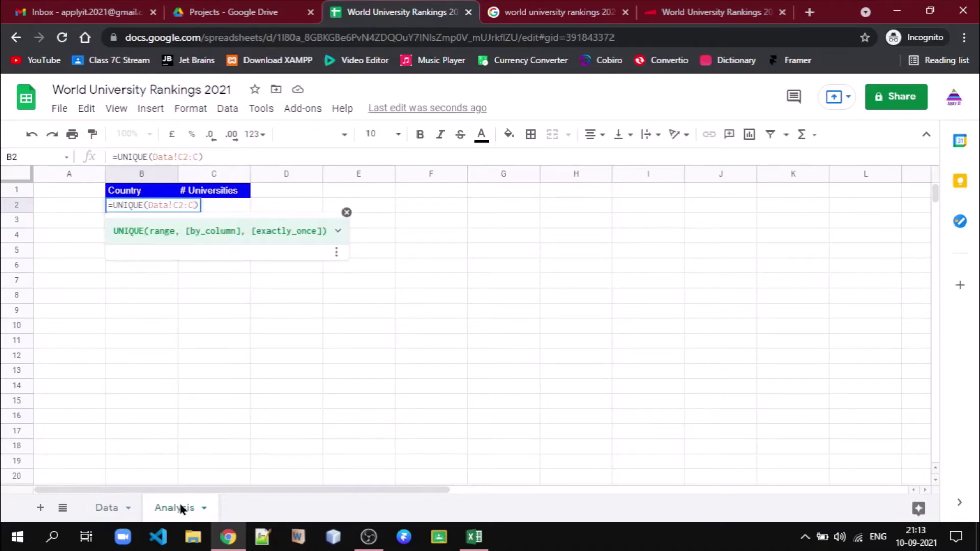
key(Right)
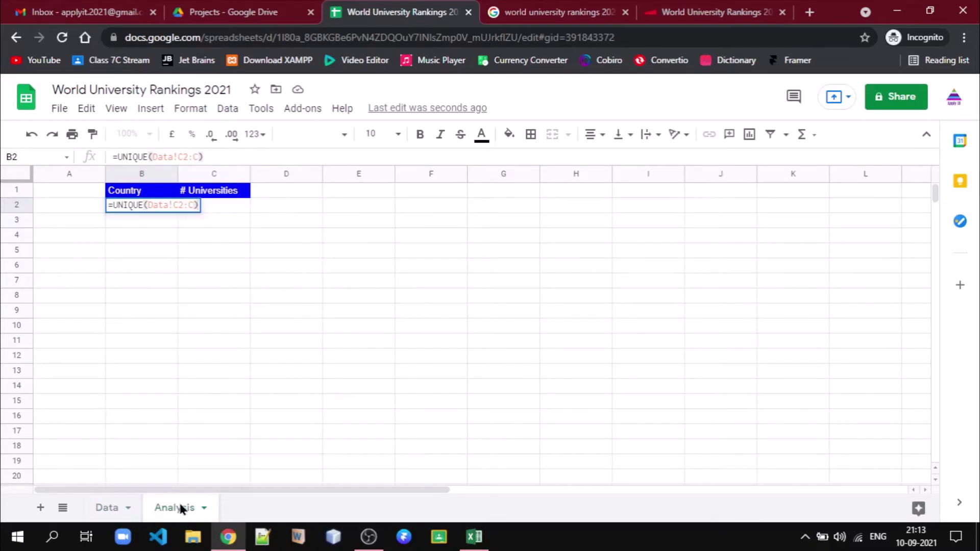
key(Return)
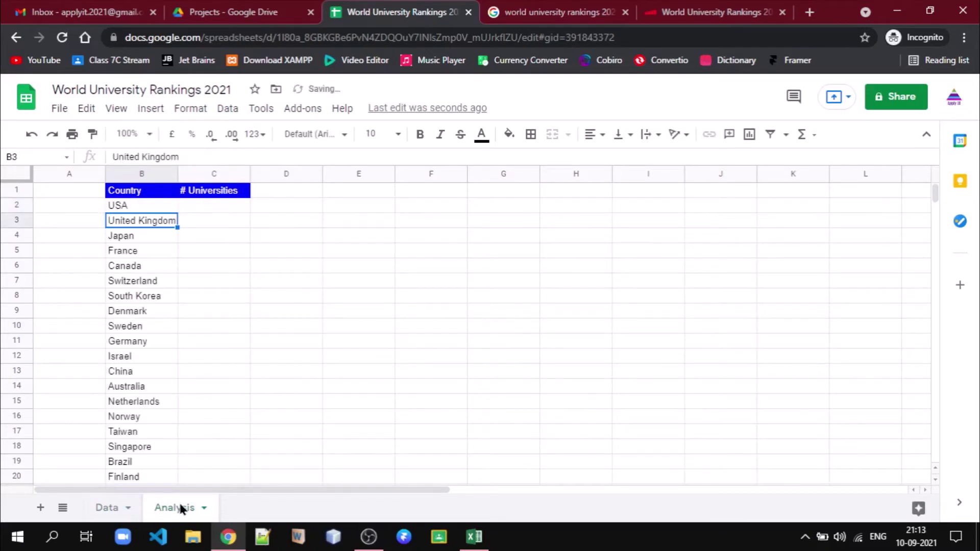
key(Up)
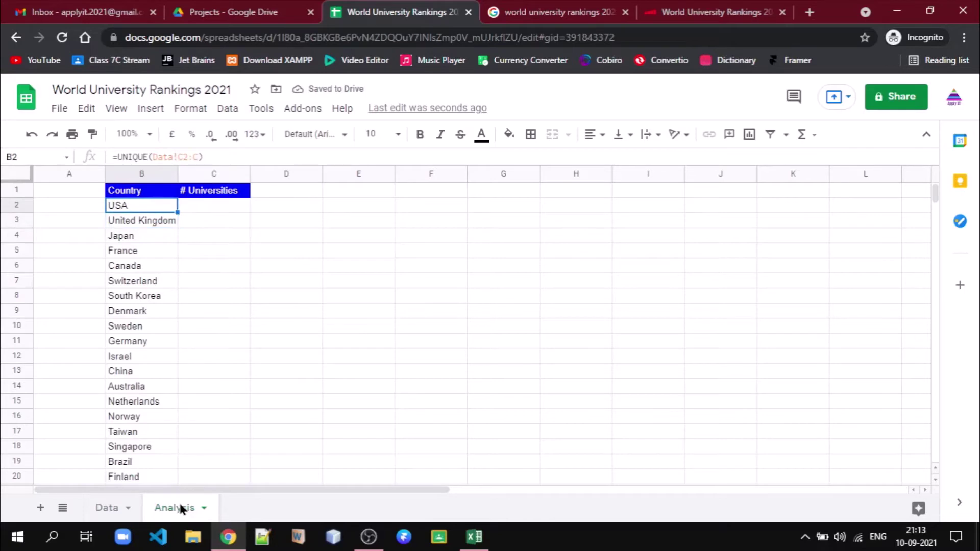
key(ctrl+shift+Down)
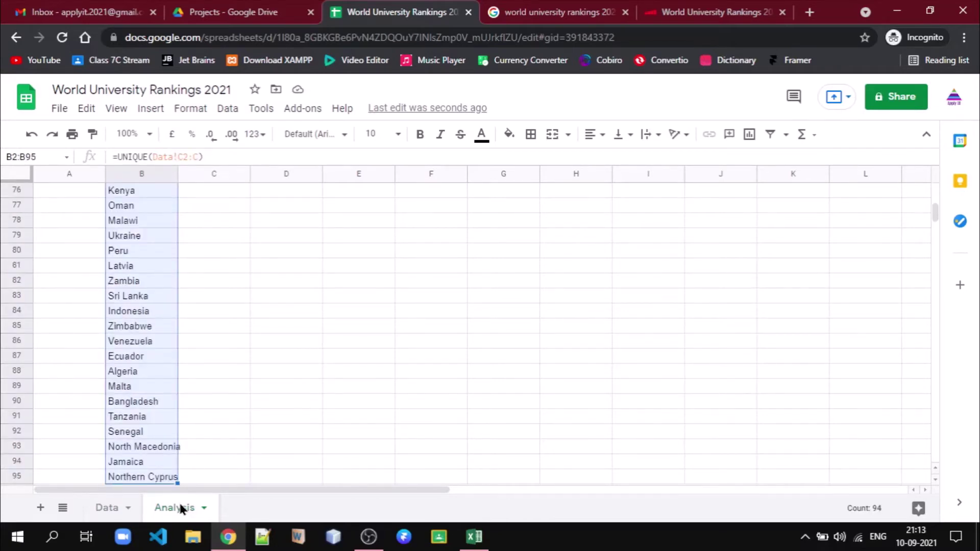
Enter =COUNTIF(Data!C2:C,B2) in C2 of the Analysis sheet to count the first country's universities
key(ctrl+Home)
key(Down)
key(Right)
key(Right)
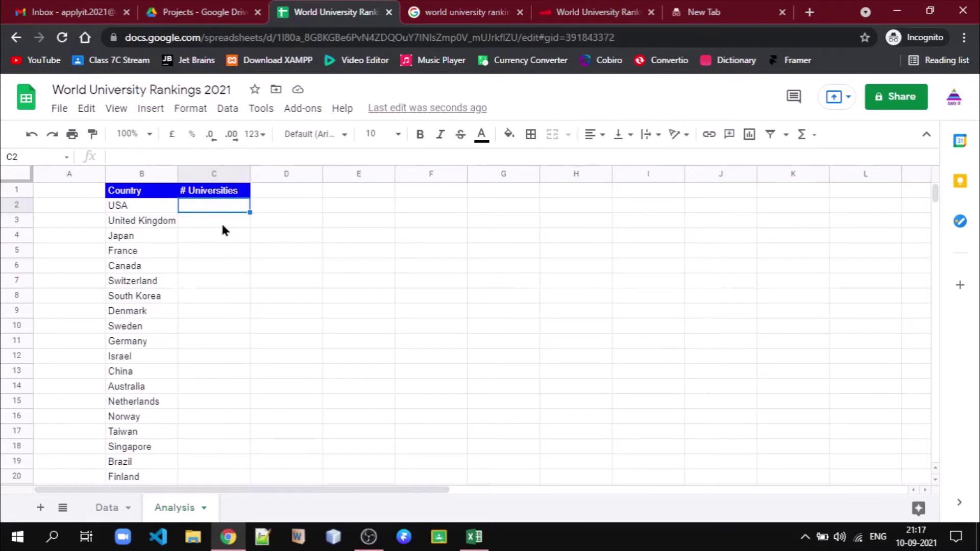
text(=COU)
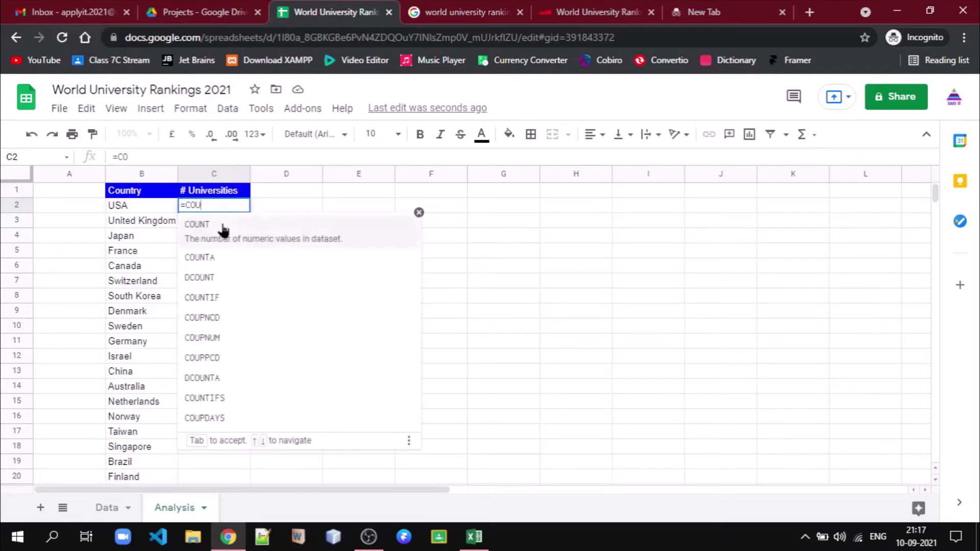
text(NTIF()
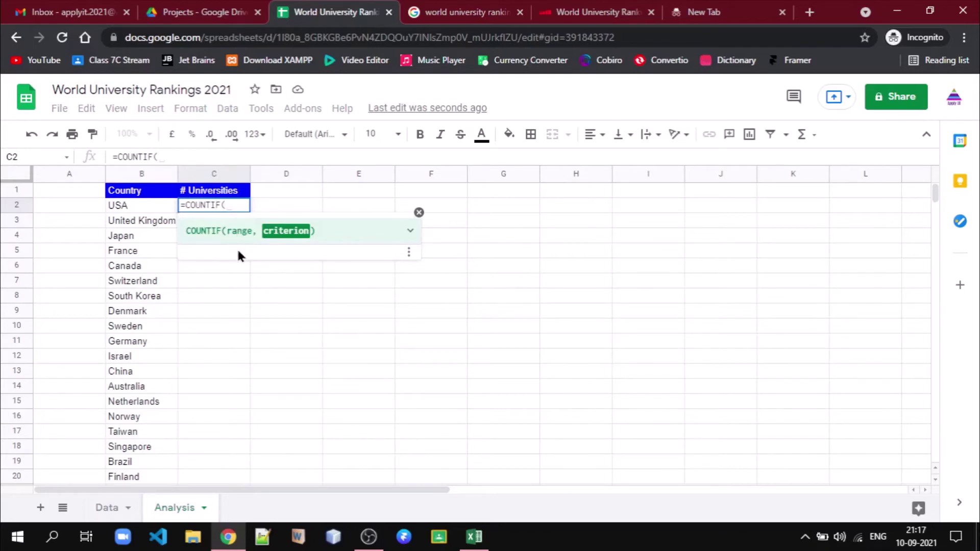
text(Data!)
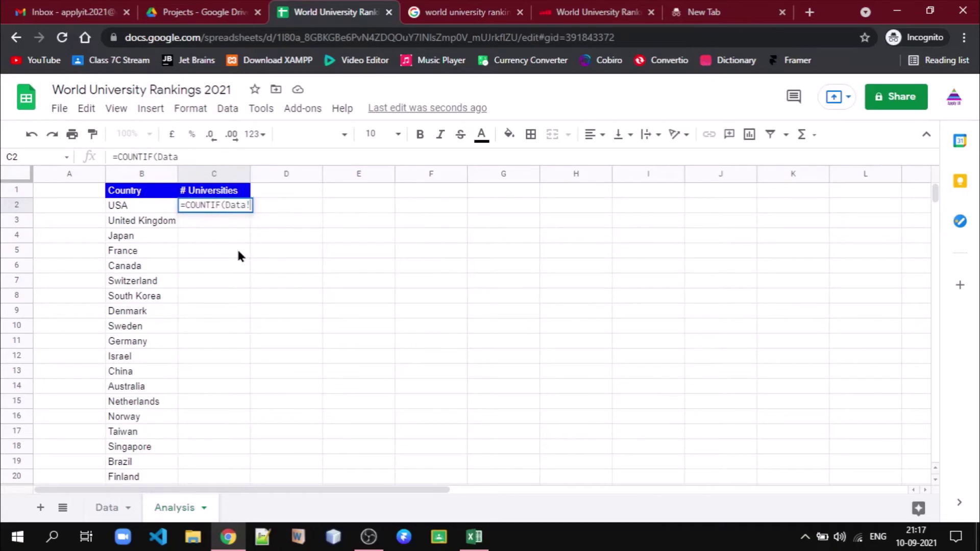
text(C2)
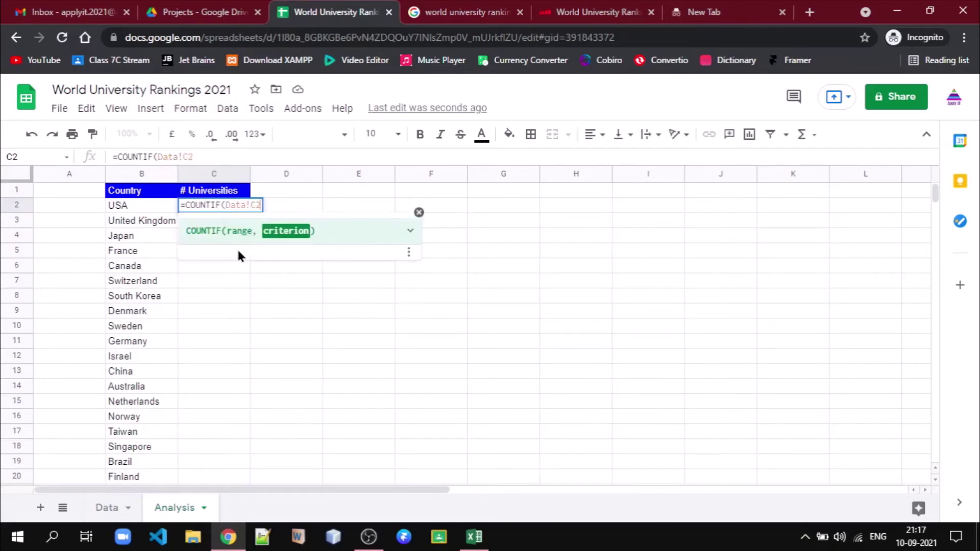
text(:)
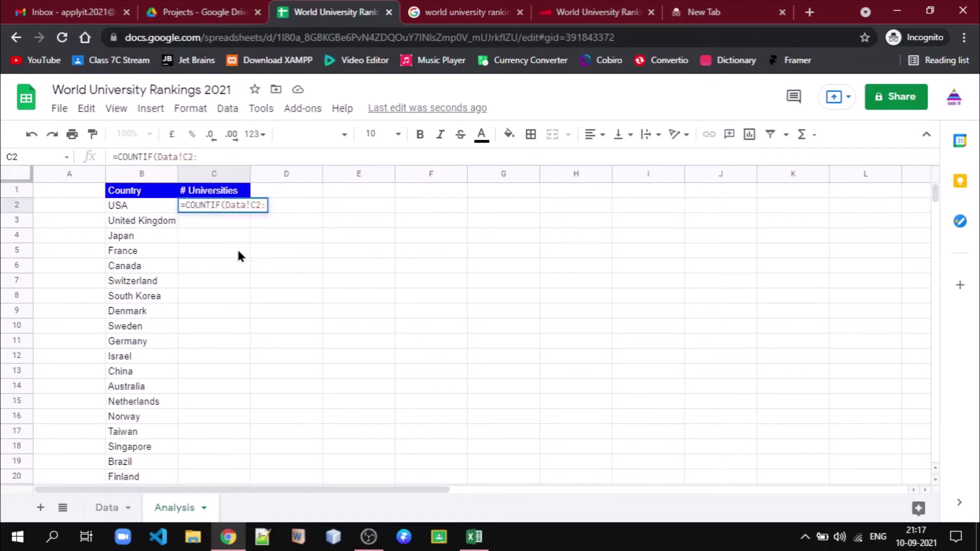
text(C,)
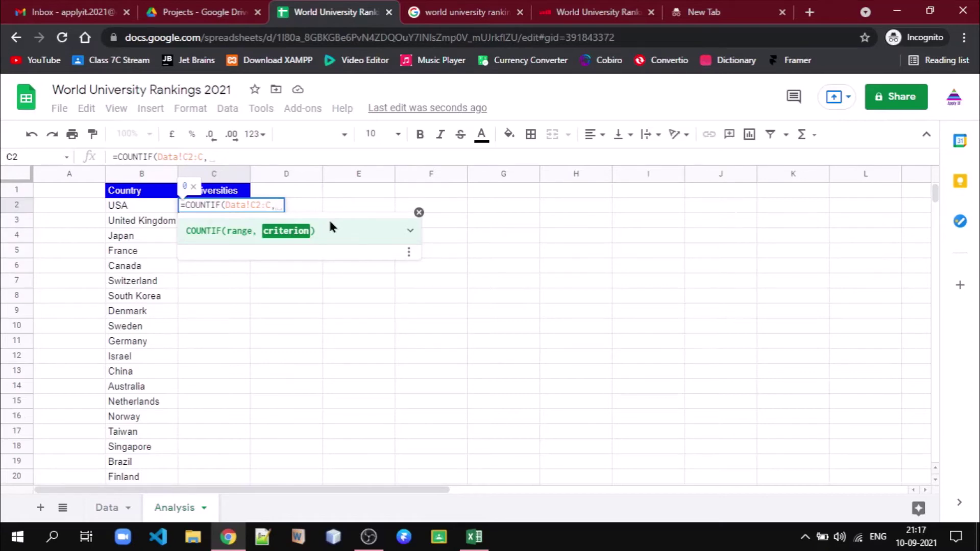
text(B2)
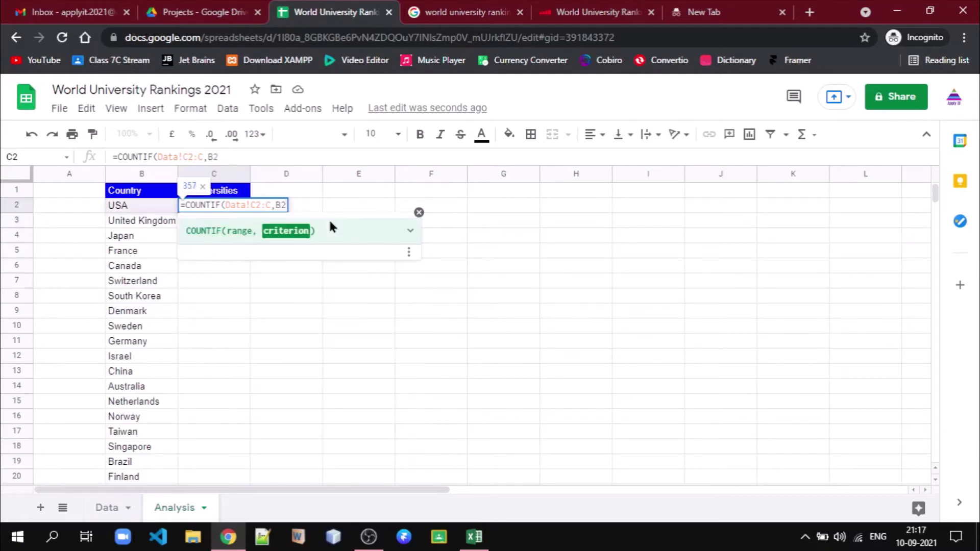
key(Return)
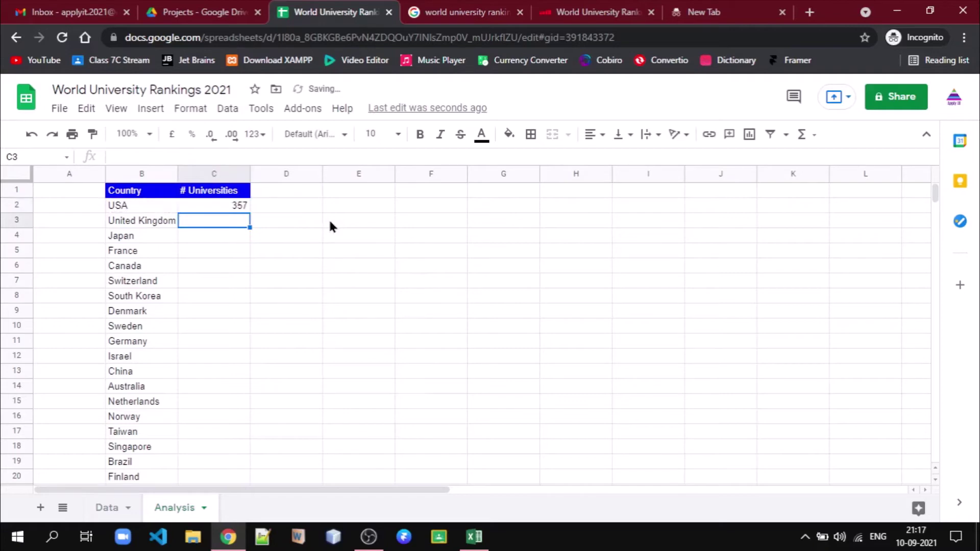
Copy the COUNTIF formula from C2 to C3:C95 so every listed country has its university count
key(Up)
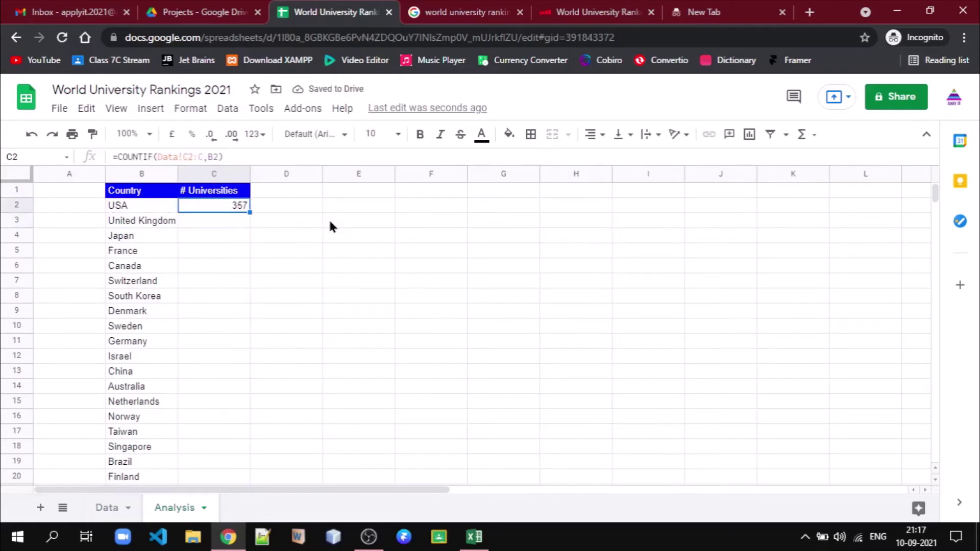
key(ctrl+c)
key(Down)
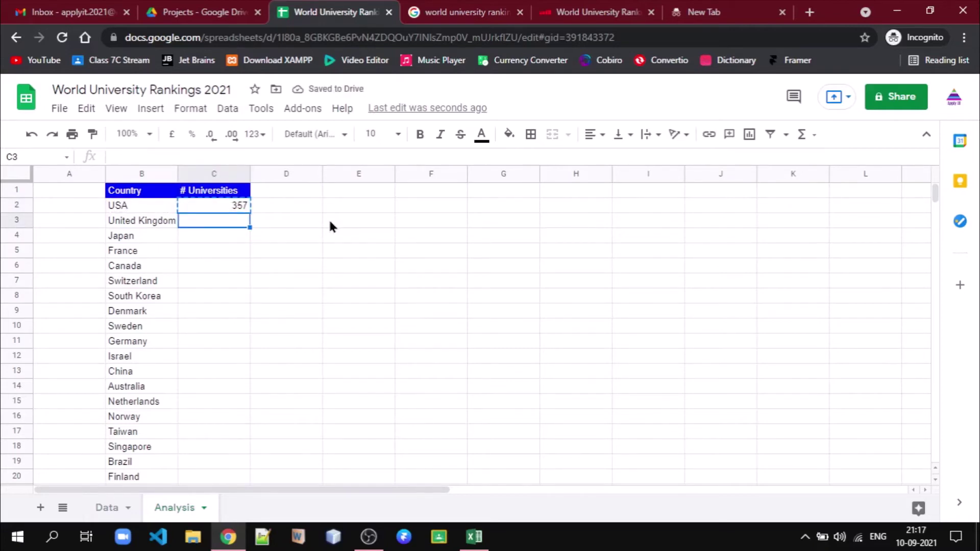
key(shift+Down)
key(shift+Down)
key(shift+Down)
key(shift+Down)
key(shift+Down)
key(shift+Down)
key(shift+Down)
key(shift+Down)
key(shift+Down)
key(shift+Down)
key(shift+Down)
key(shift+Down)
key(shift+Down)
key(shift+Down)
key(shift+Down)
key(shift+Down)
key(shift+Down)
key(shift+Down)
key(shift+Down)
key(shift+Down)
key(shift+Down)
key(shift+Down)
key(shift+Down)
key(shift+Down)
key(shift+Down)
key(shift+Down)
key(shift+Down)
key(shift+Down)
key(shift+Down)
key(shift+Down)
key(shift+Down)
key(shift+Down)
key(shift+Down)
key(shift+Down)
key(shift+Down)
key(shift+Down)
key(shift+Down)
key(shift+Down)
key(shift+Down)
key(shift+Down)
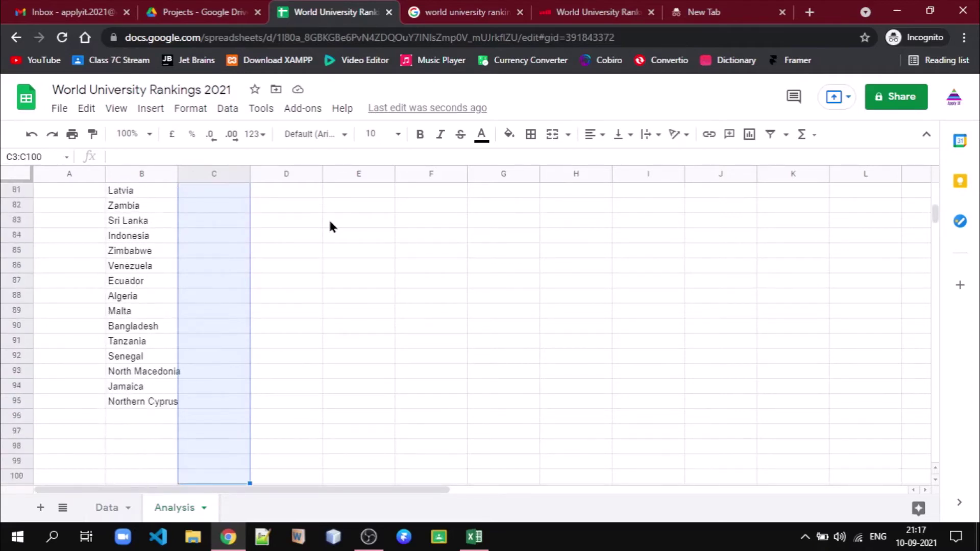
key(shift+Down)
key(shift+Down)
key(shift+Down)
key(shift+Down)
key(shift+Down)
key(shift+Up)
key(shift+Up)
key(shift+Up)
key(shift+Up)
key(shift+Up)
key(shift+Up)
key(shift+Up)
key(shift+Up)
key(shift+Up)
key(shift+Up)
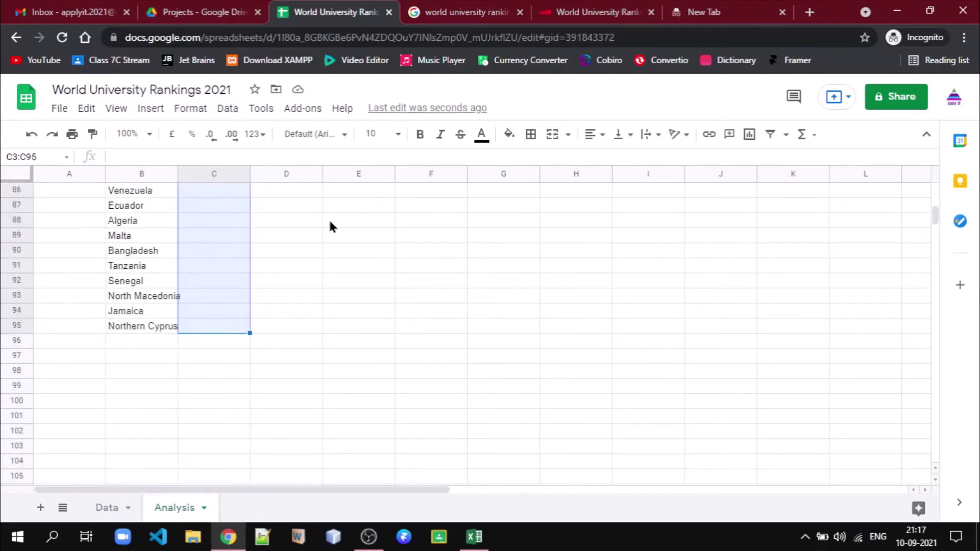
key(ctrl+v)
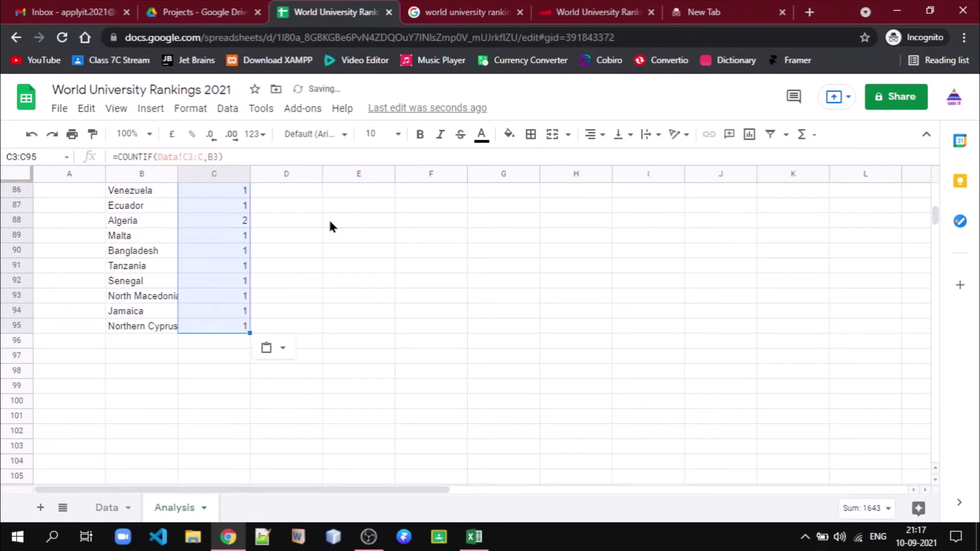
key(Up)
key(Up)
key(Down)
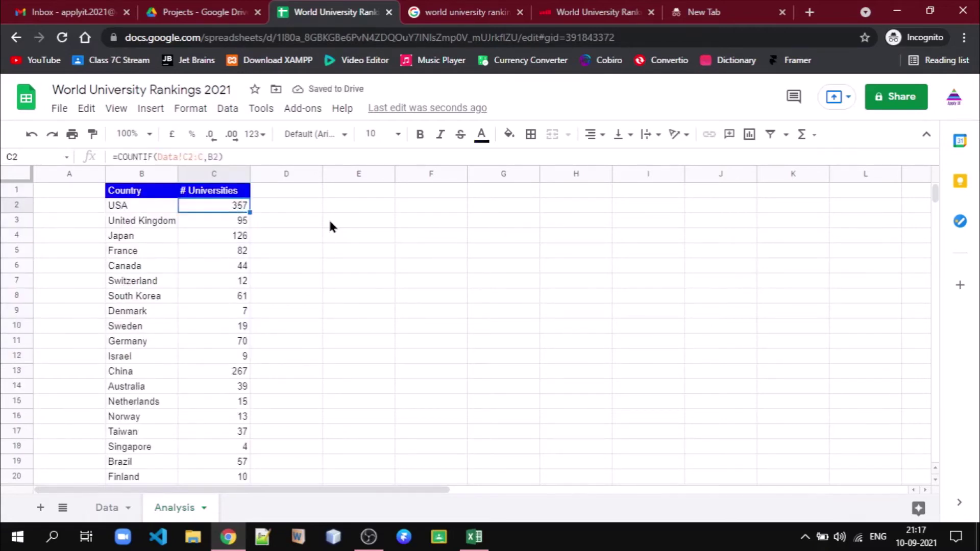
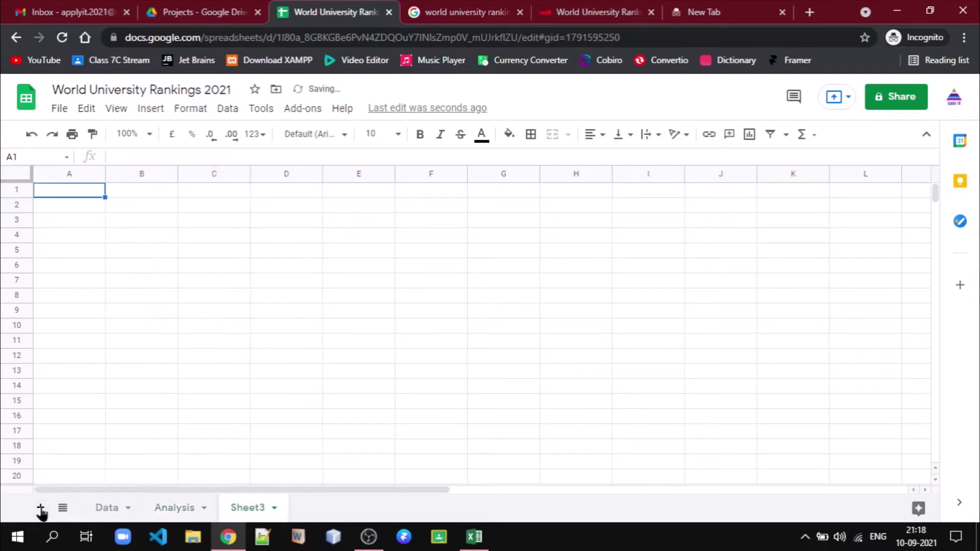
Rename the new Sheet3 as Univ By Country
double_click(251, 509)
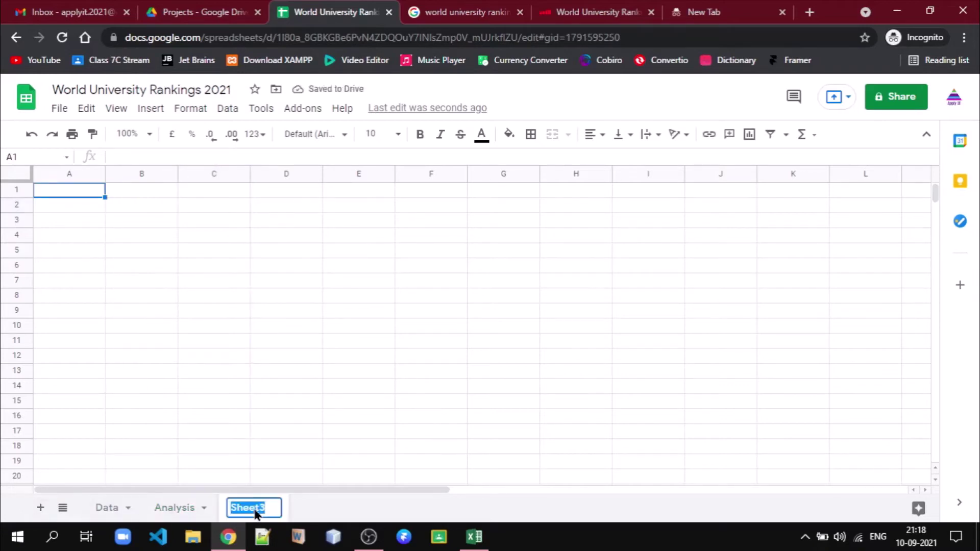
text(Univ)
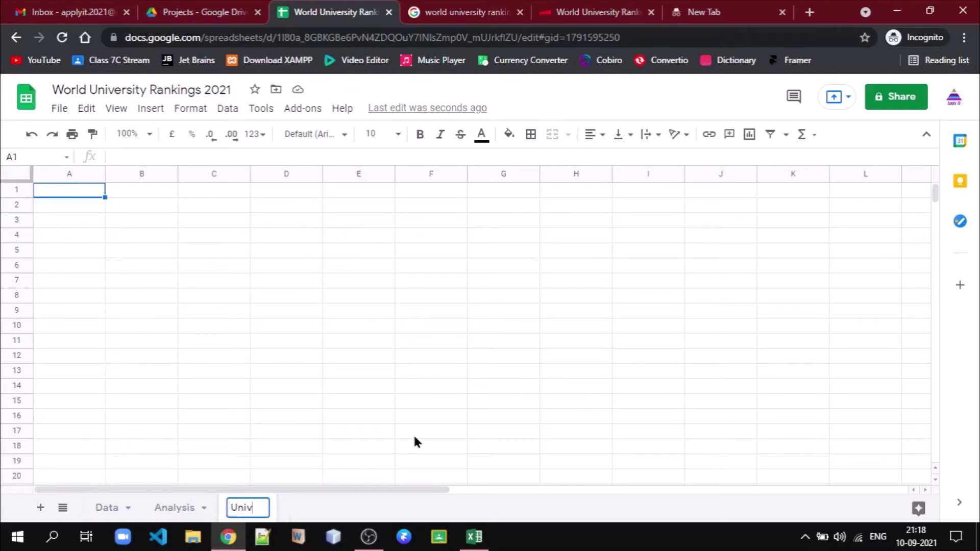
text( By )
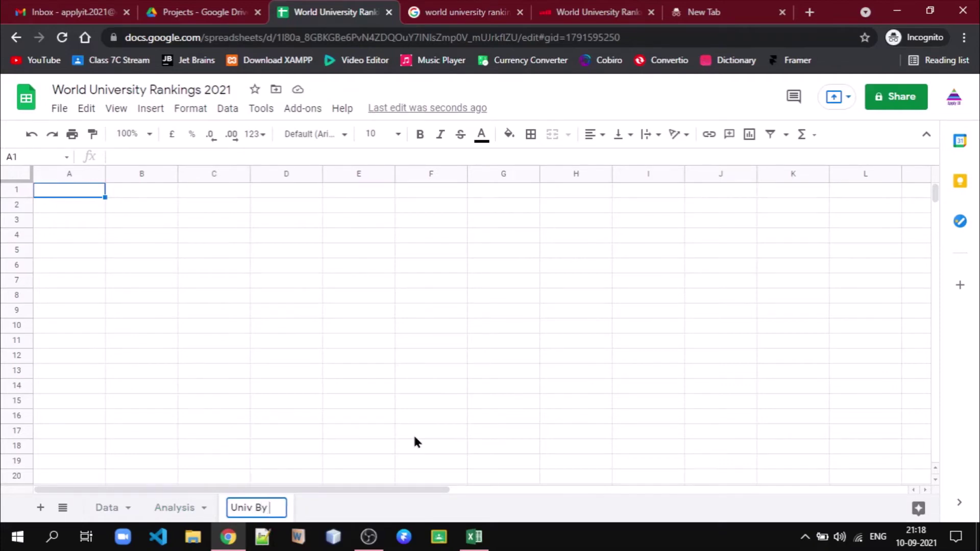
text(Country)
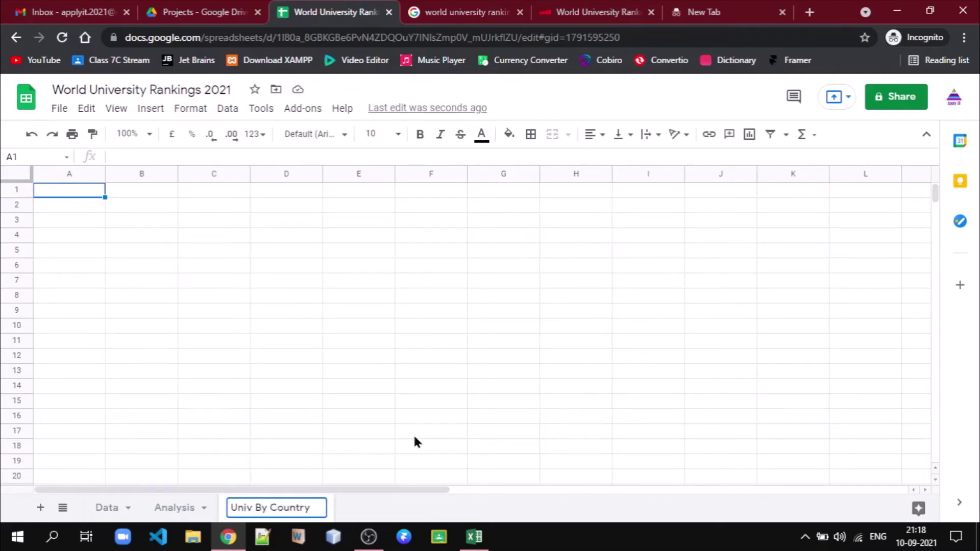
key(Return)
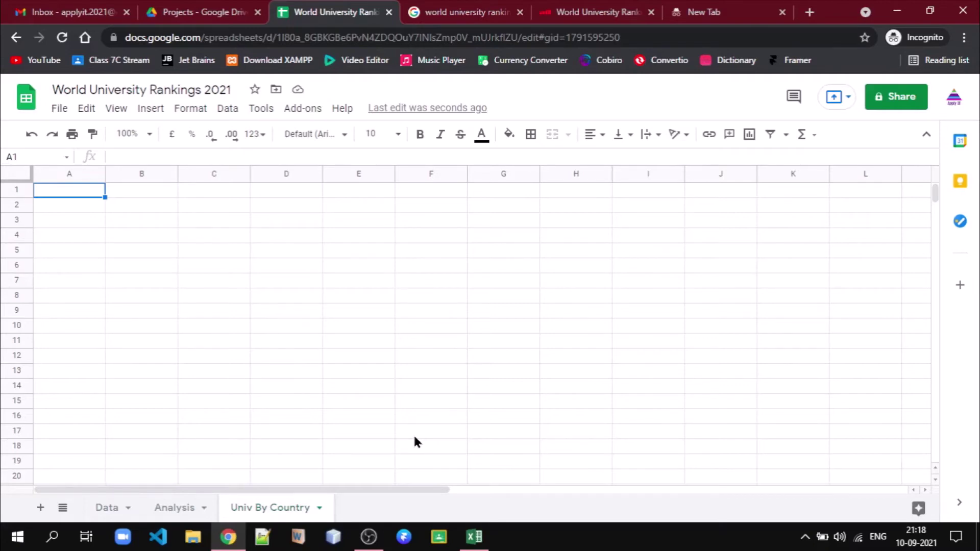
Enter the label Select University in B1 and the country USA in C1 of the Univ By Country sheet
key(Down)
key(Up)
key(Right)
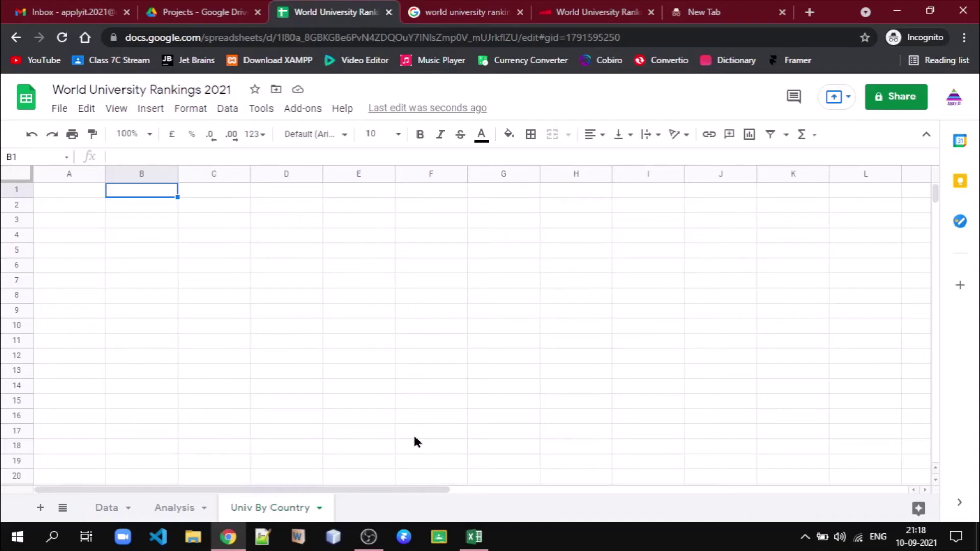
text(Select)
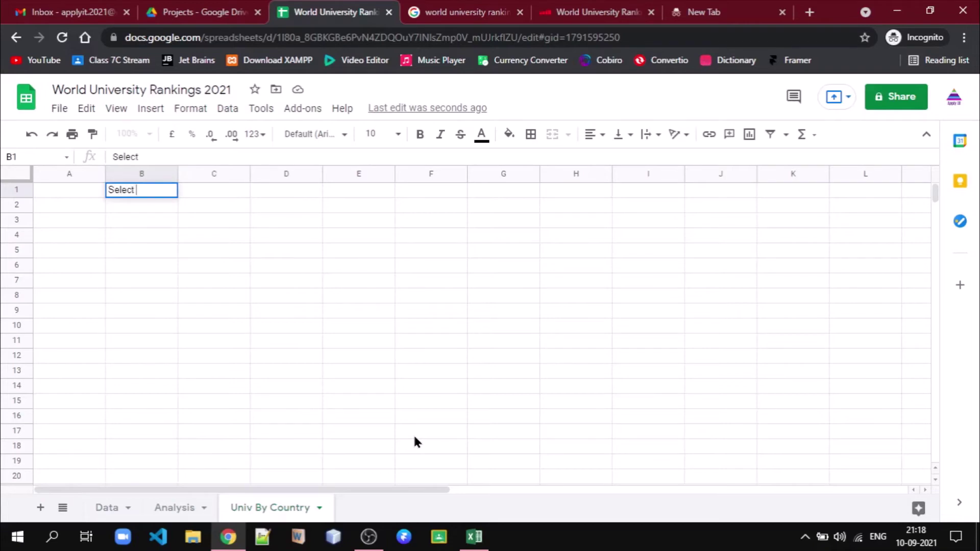
text( University)
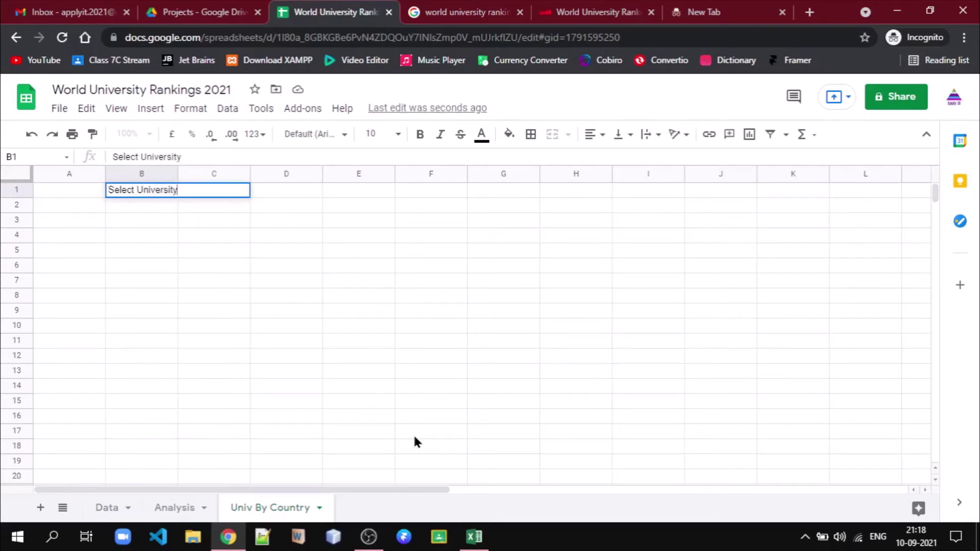
key(Tab)
text(USA)
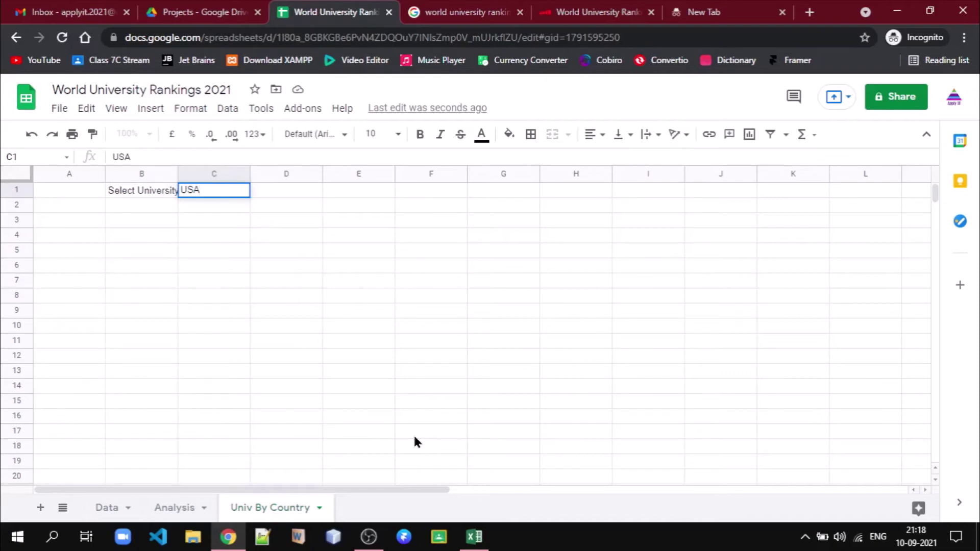
Enter the label # Universities in E1 of the Univ By Country sheet
key(Right)
key(Right)
key(Right)
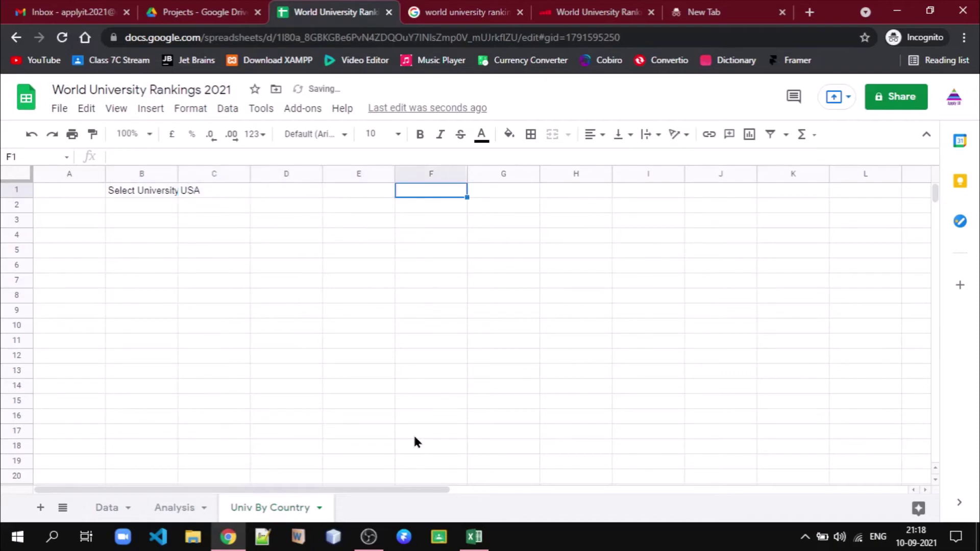
key(Left)
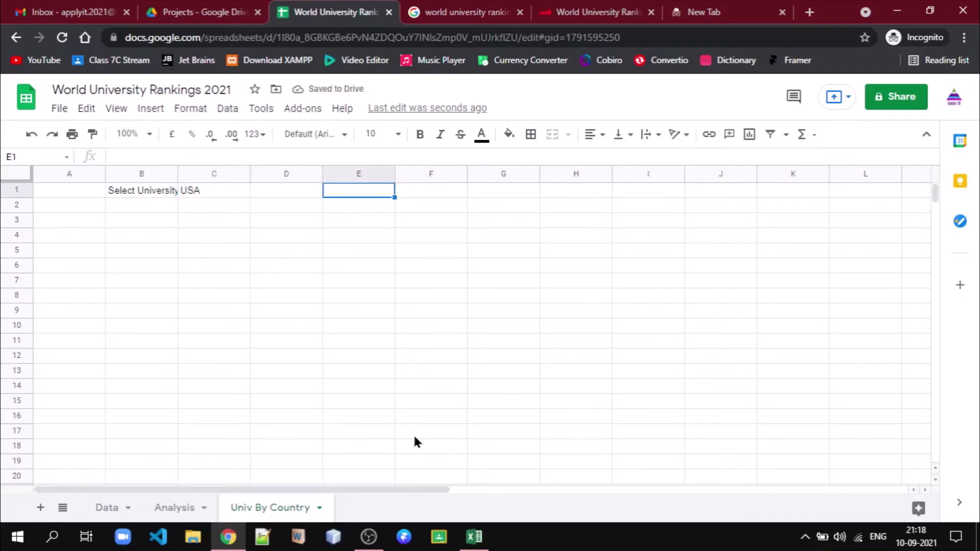
text(#)
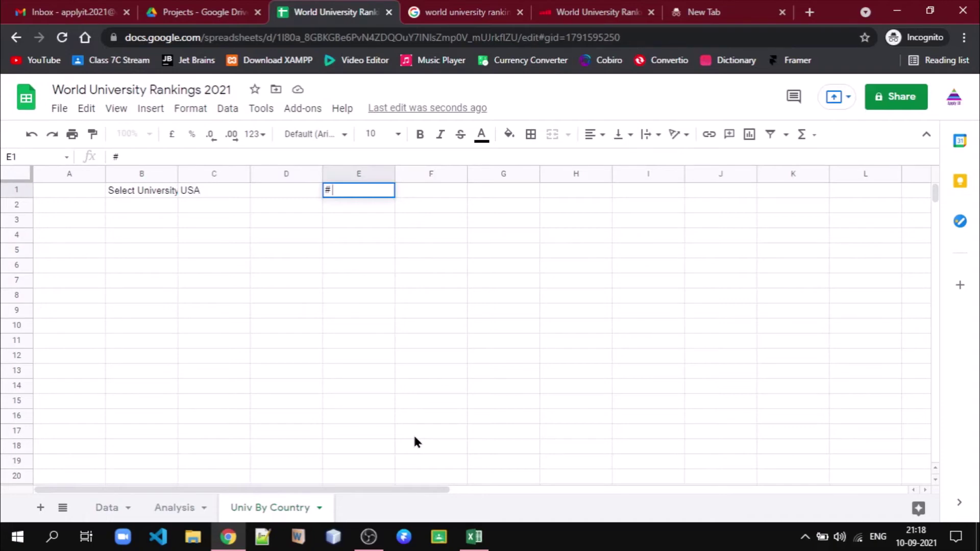
text( Universities)
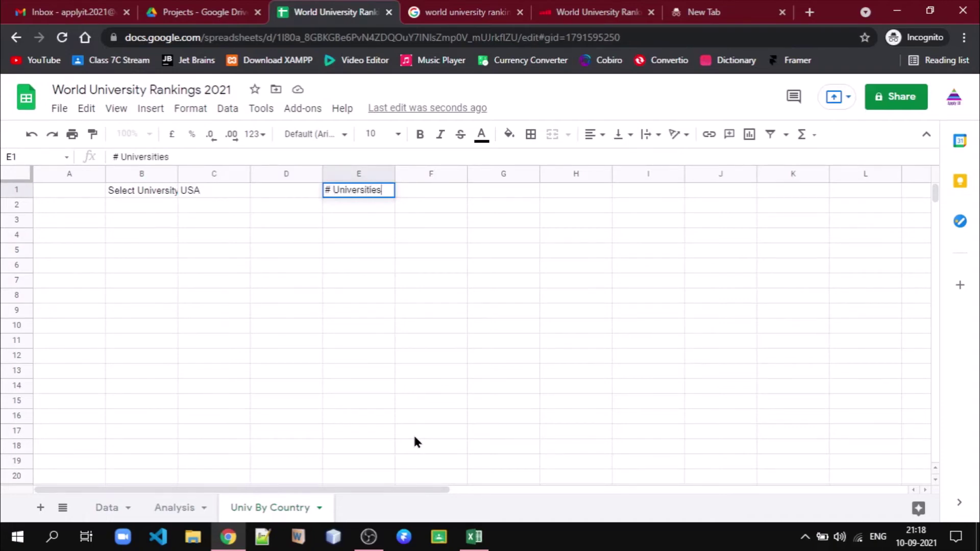
key(Tab)
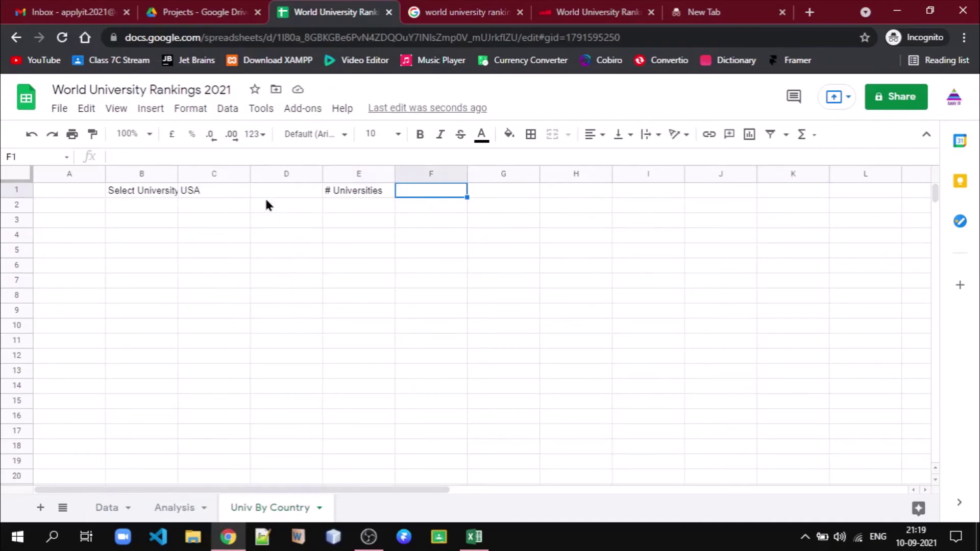
Begin a QUERY formula in A2 of the Univ By Country sheet with its data range starting at Data!A1
click(73, 207)
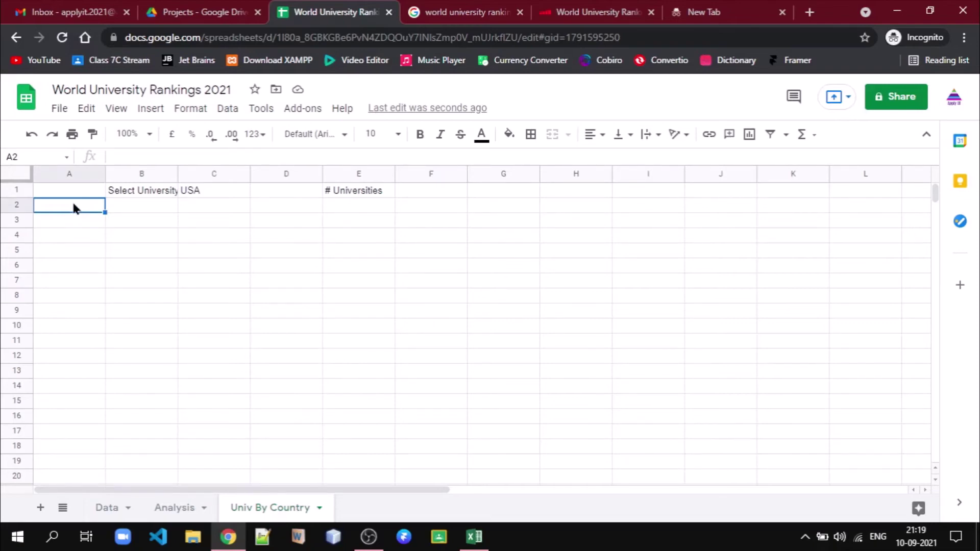
click(105, 508)
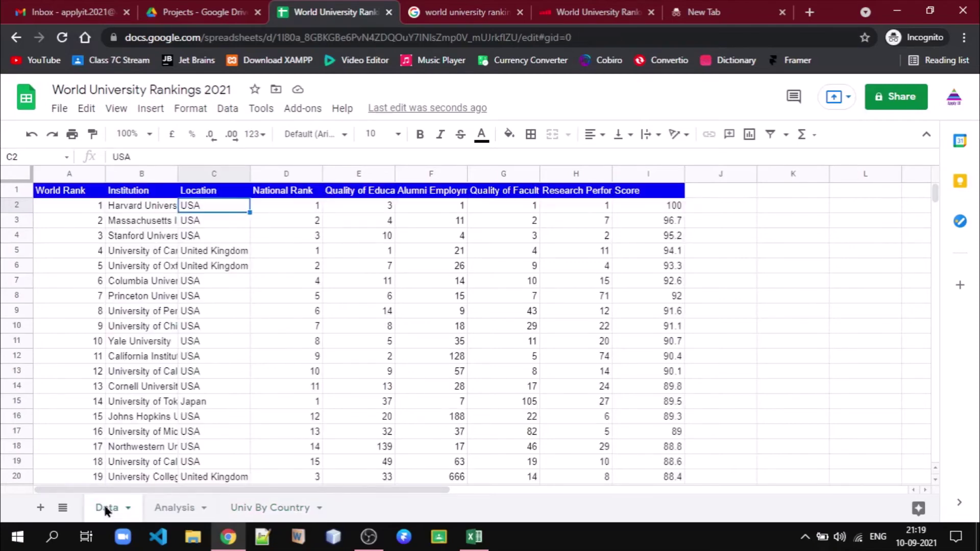
click(252, 512)
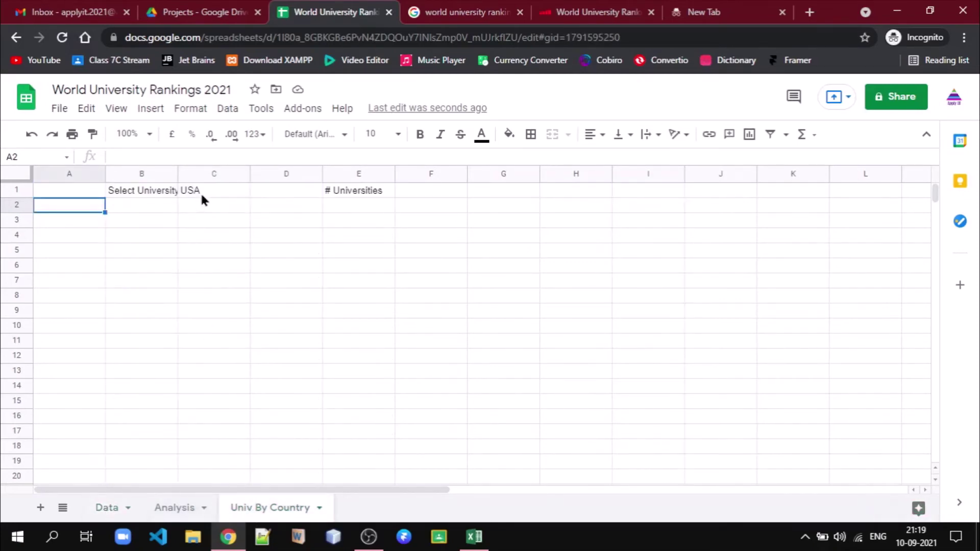
click(203, 198)
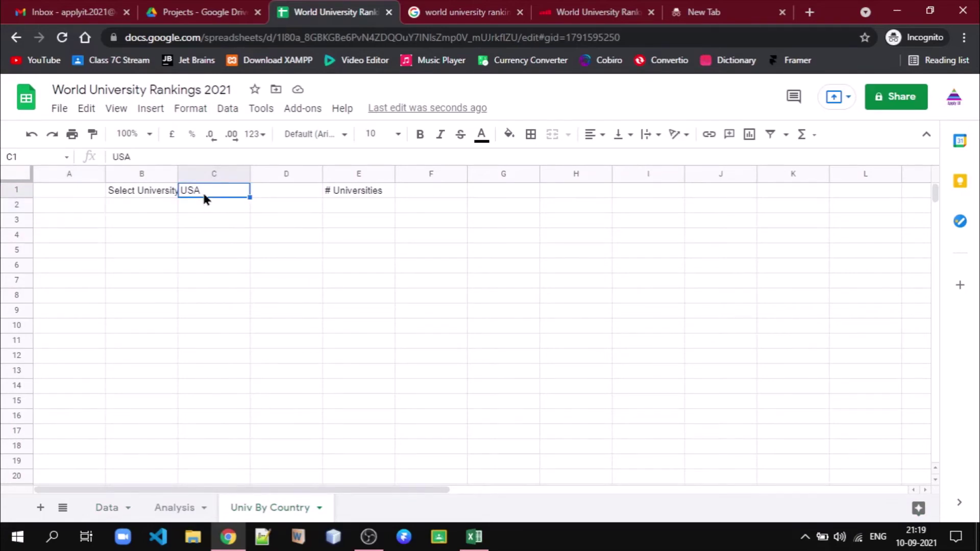
click(84, 209)
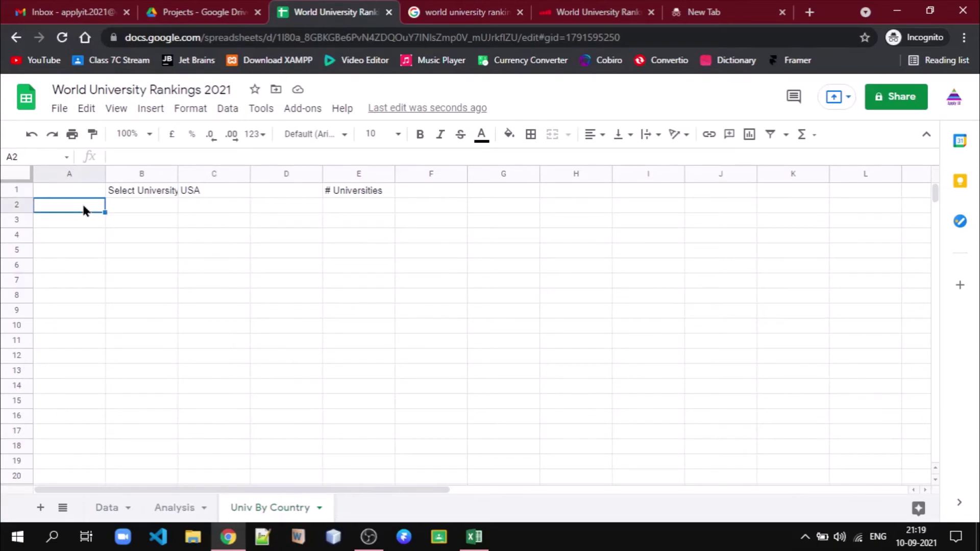
text(=)
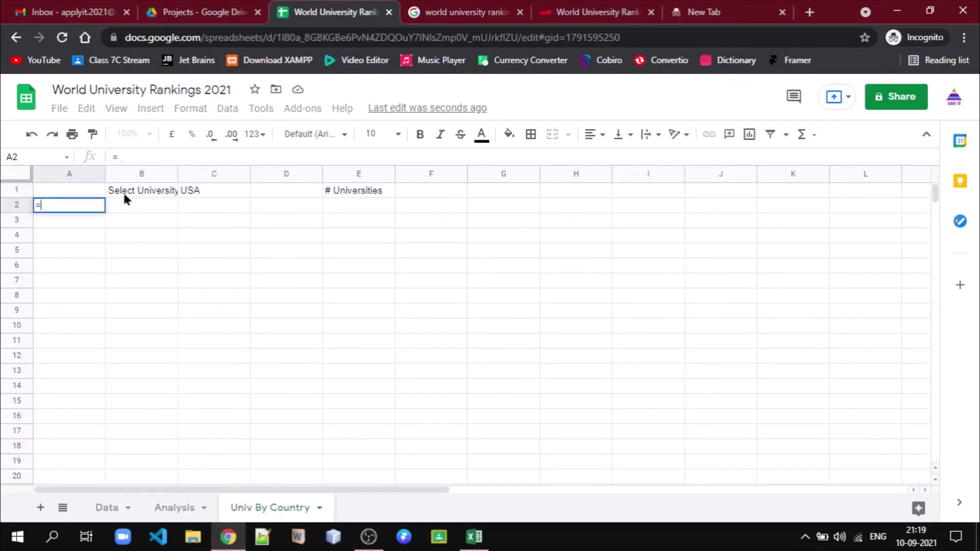
text(QUERY)
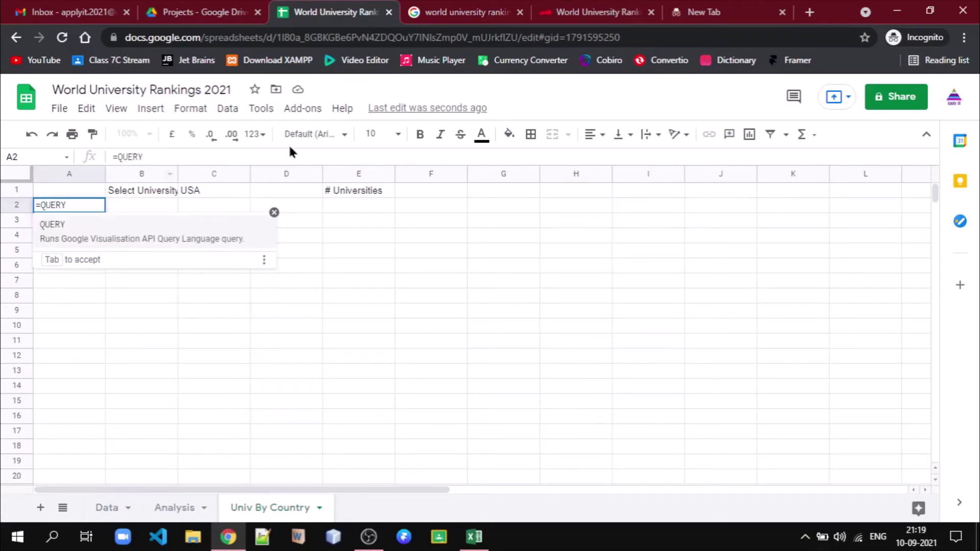
text(()
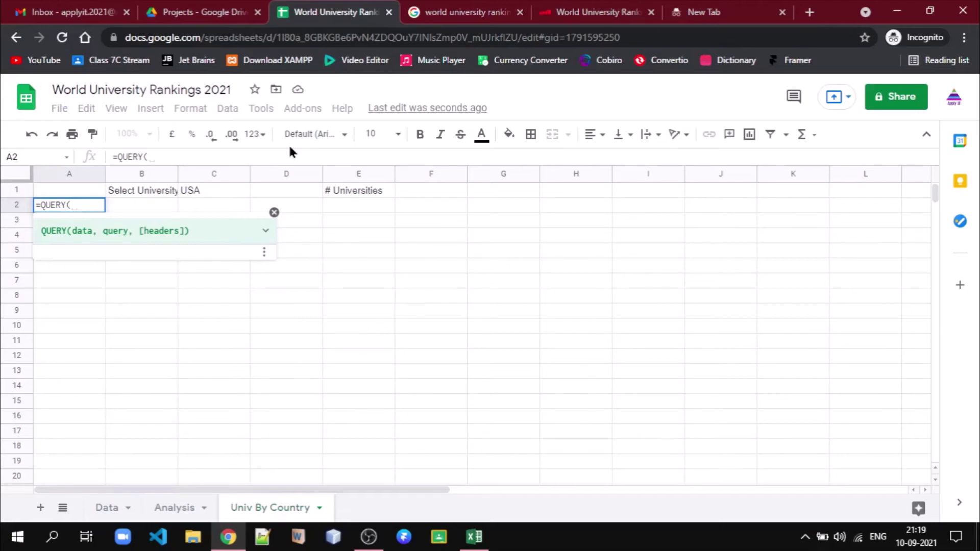
text(D)
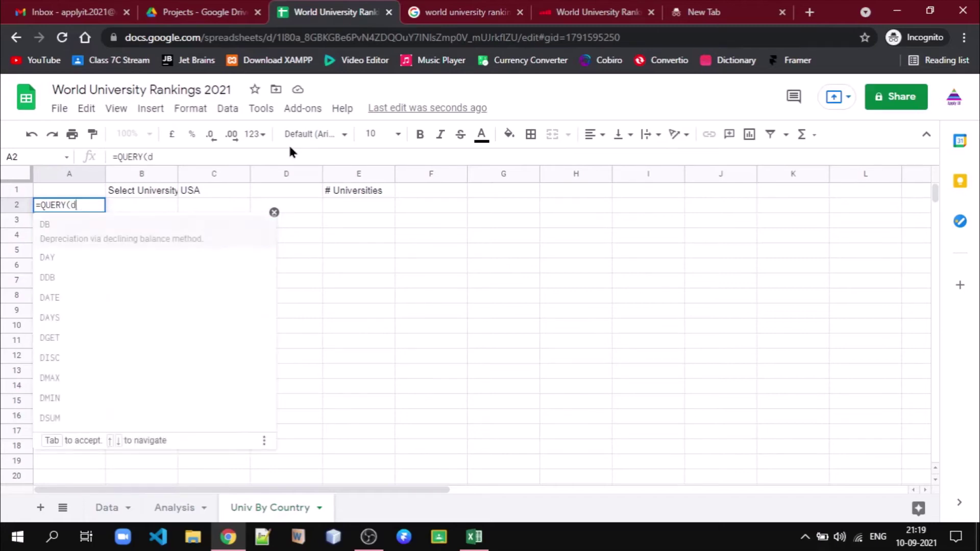
key(BackSpace)
text(Dat)
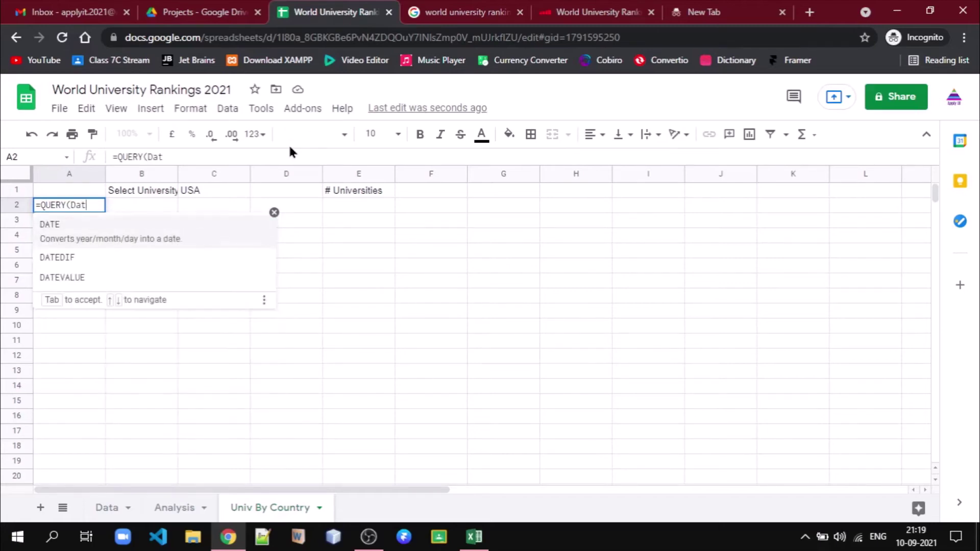
text(a!)
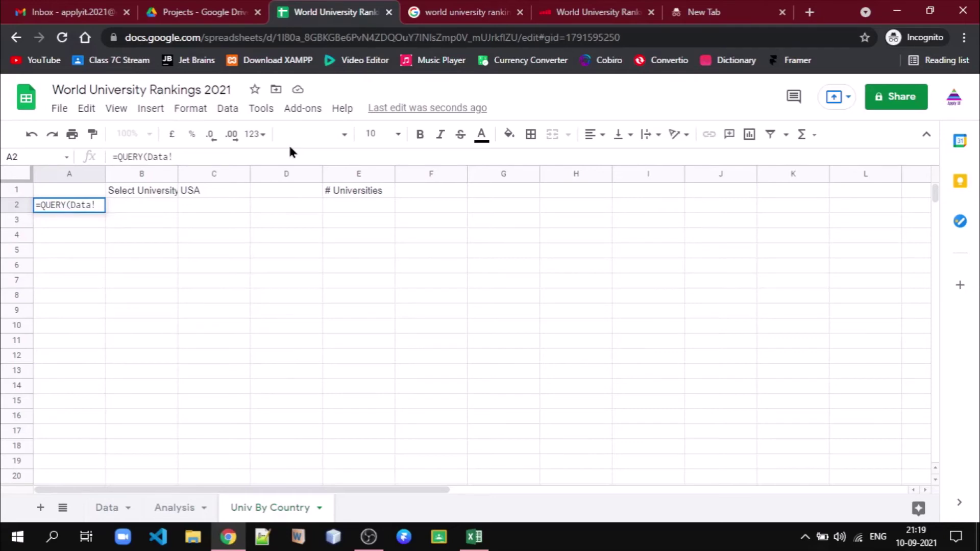
text(A1)
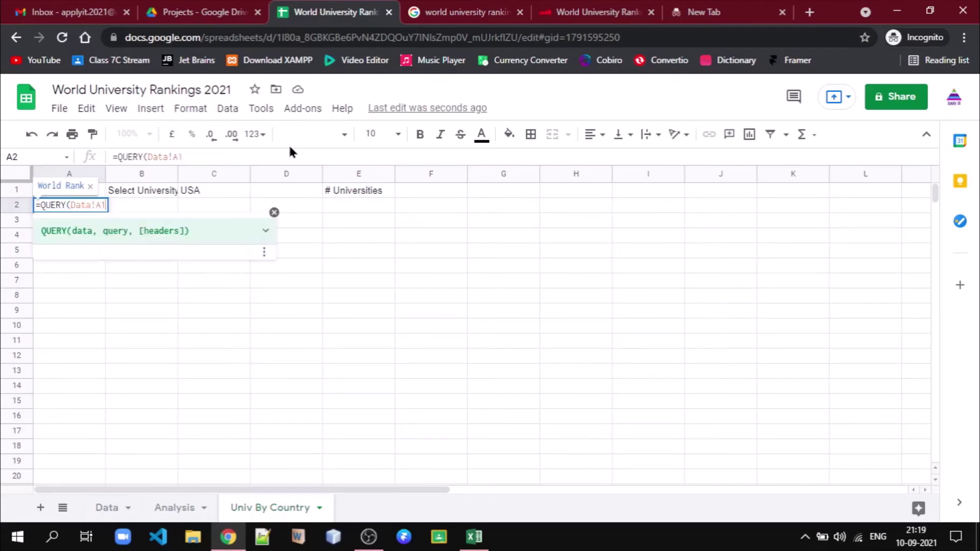
text(:)
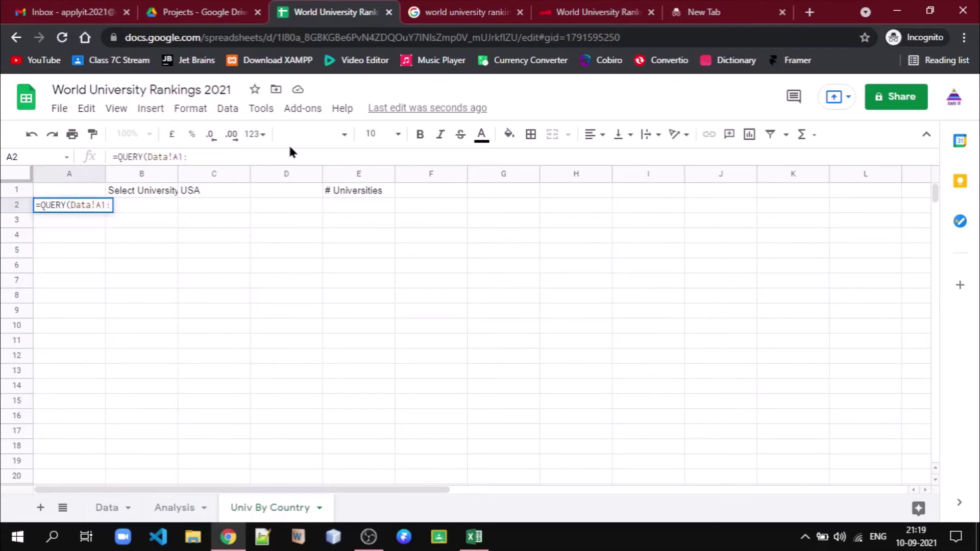
Check the last column on the Data sheet and complete the QUERY range in A2 of Univ By Country as Data!A1:I
click(108, 509)
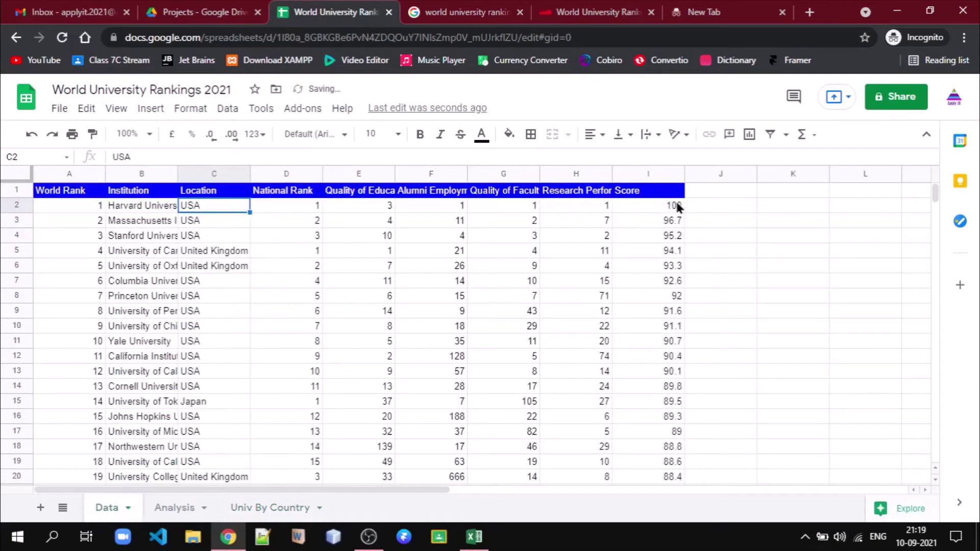
click(665, 191)
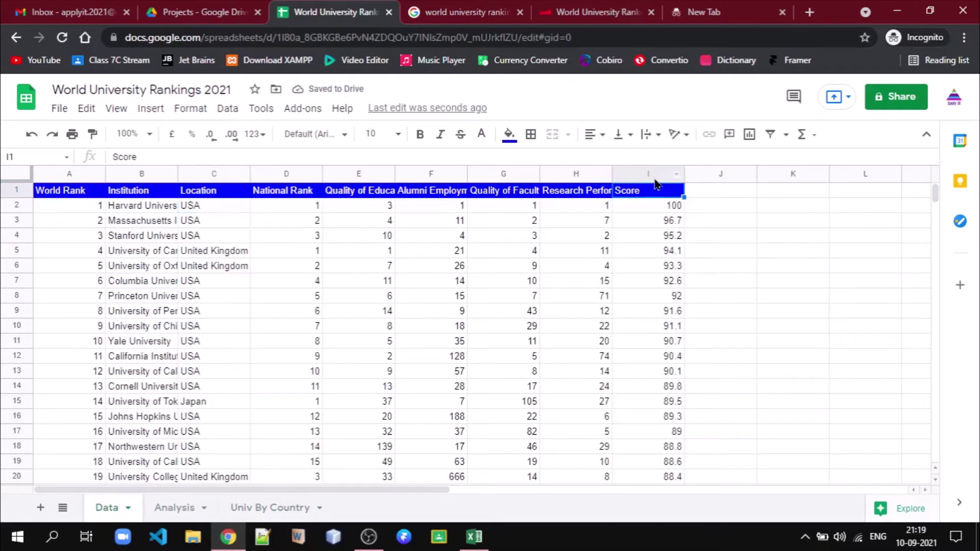
click(261, 511)
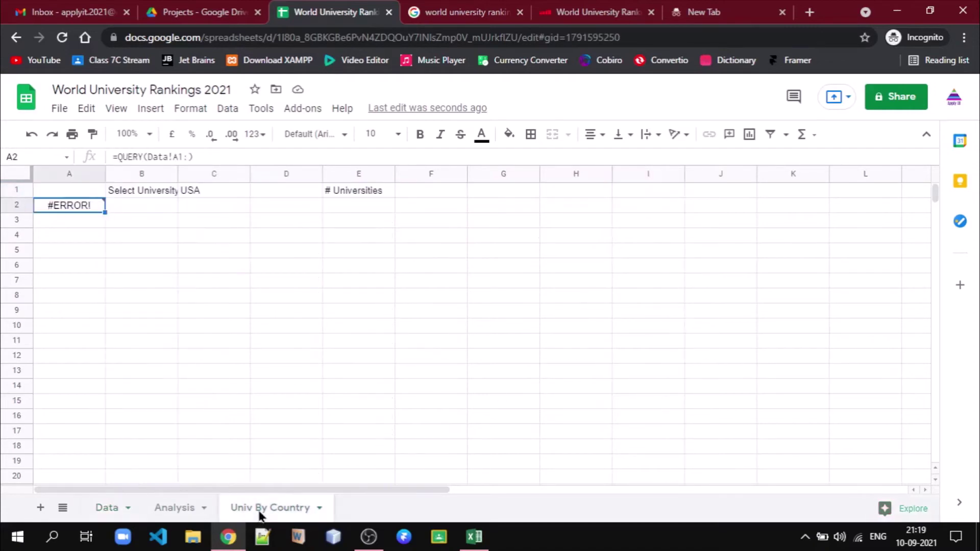
key(Return)
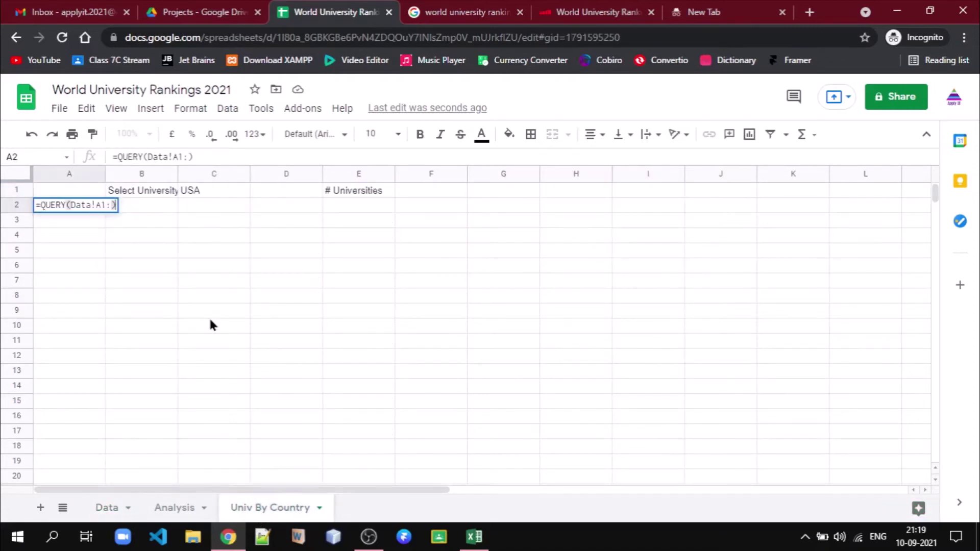
key(Left)
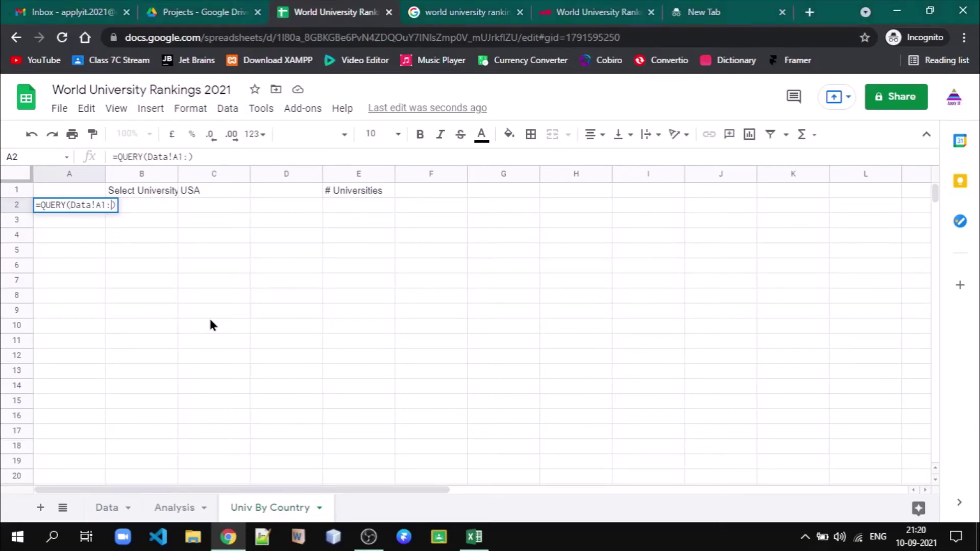
text(I)
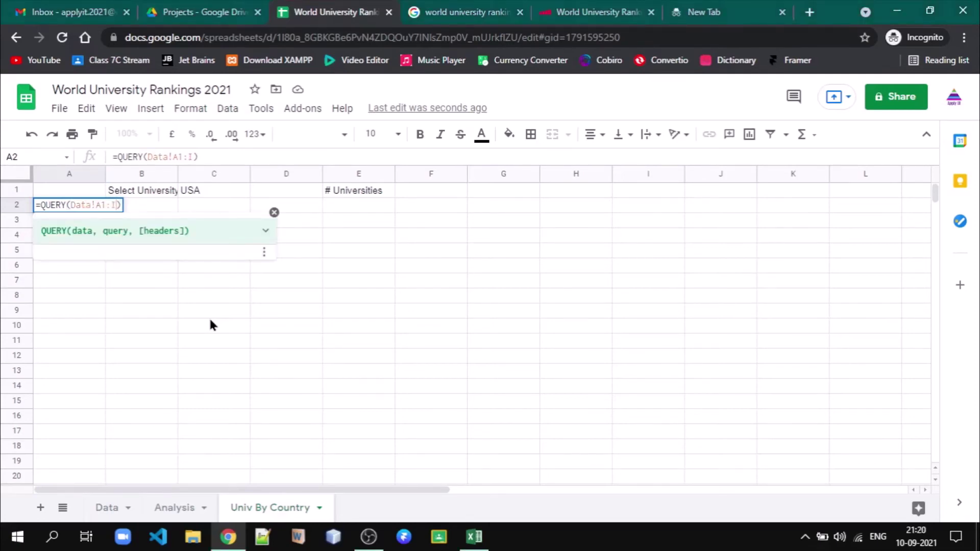
Add a query string to the A2 formula that selects all columns and opens a condition: "select * where "
text(, )
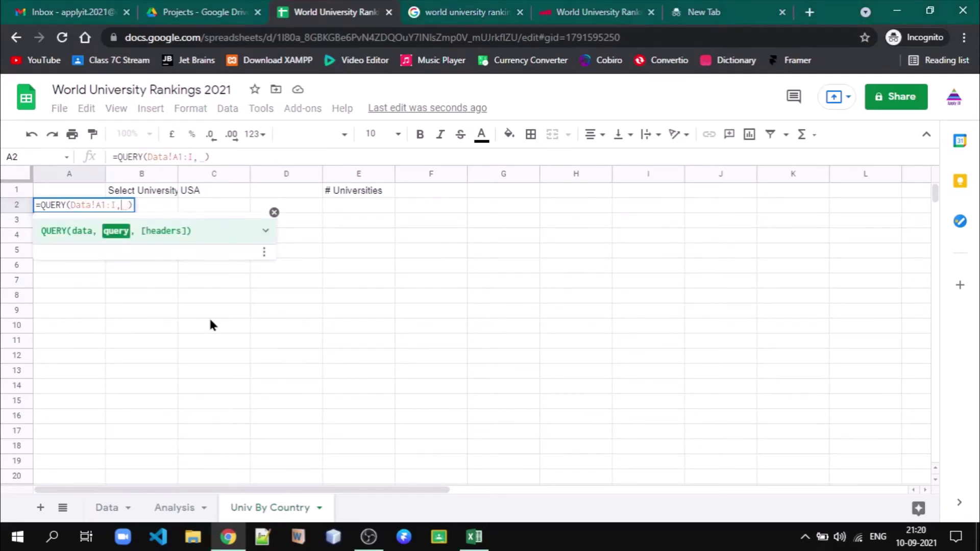
text("")
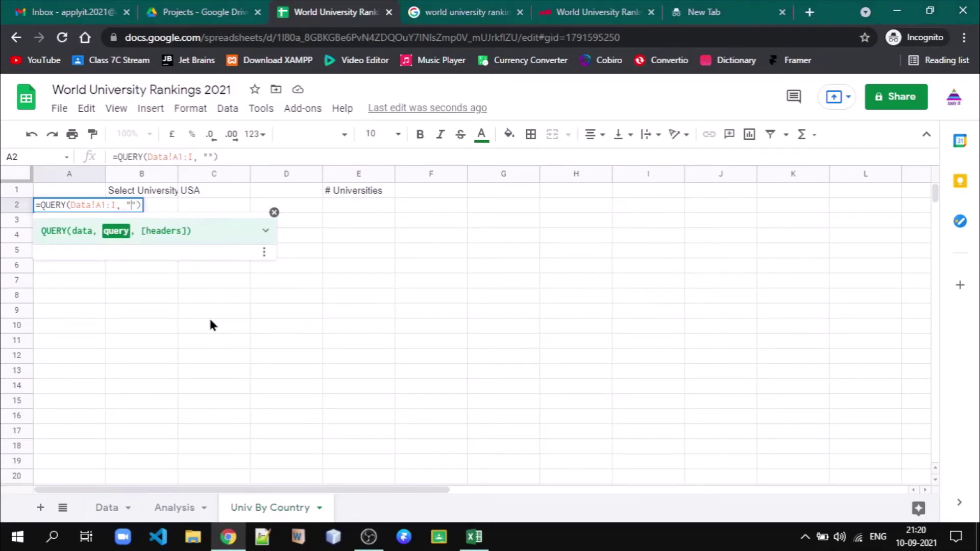
text(selec)
text(t * )
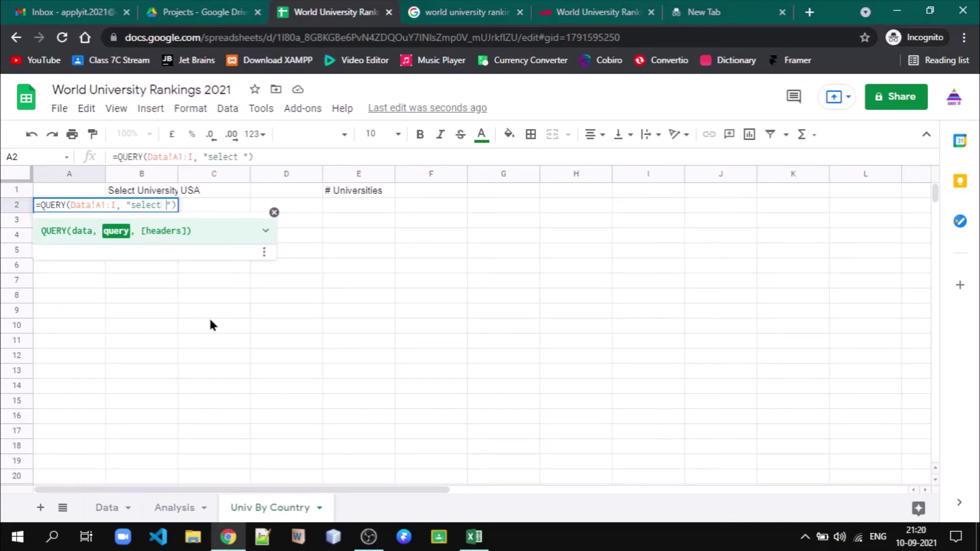
text(where)
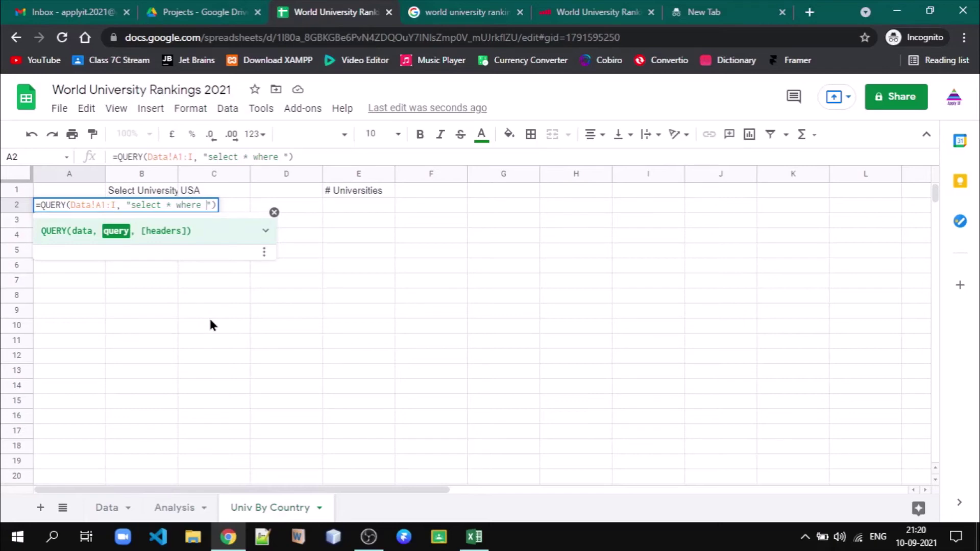
Check the Location column's letter on the Data sheet and complete the query condition in A2 as C='"&C1&"'
click(106, 509)
click(219, 174)
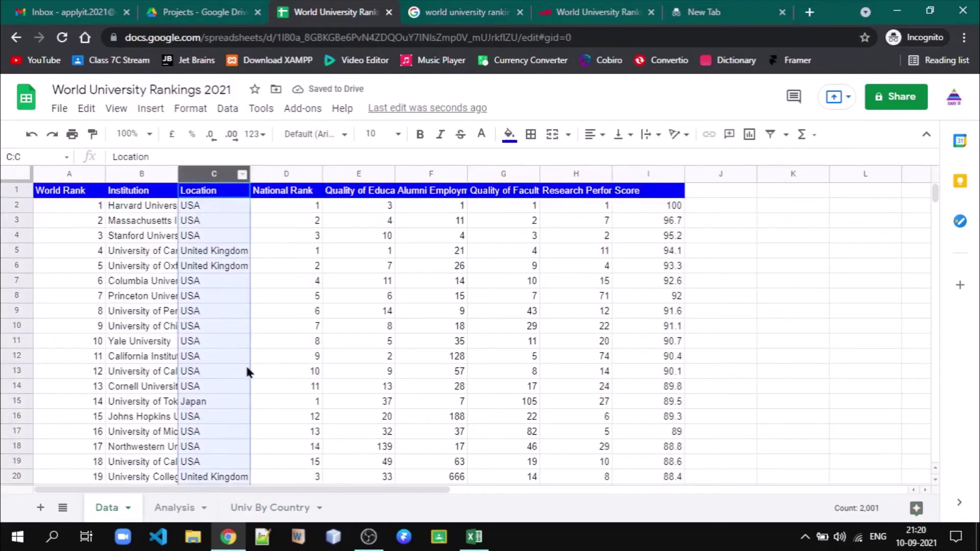
click(268, 508)
key(Return)
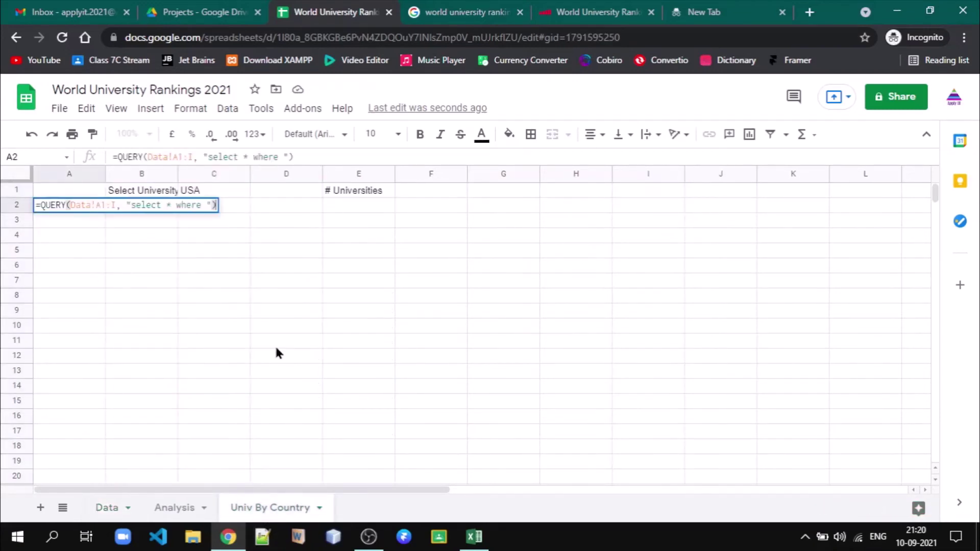
key(Left)
key(Left)
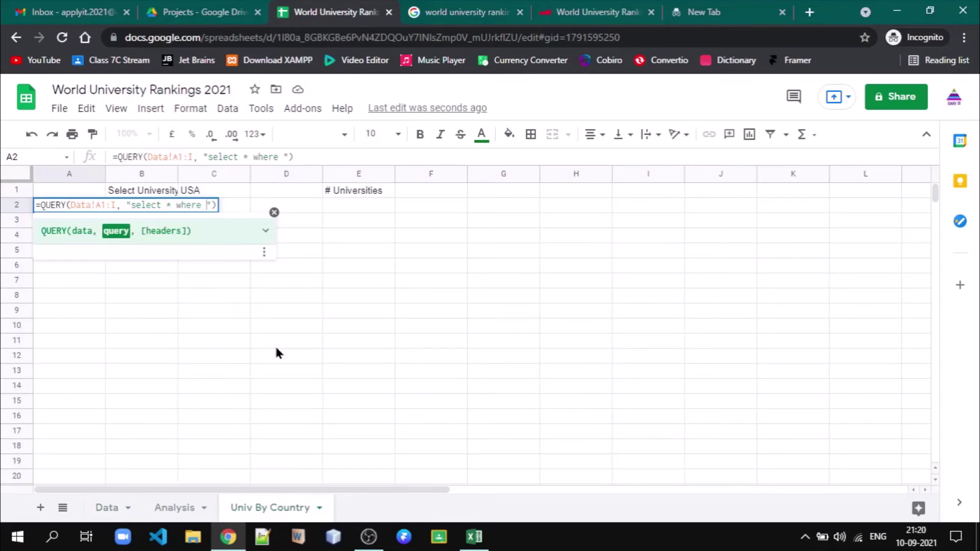
text(C=)
text('"&C1)
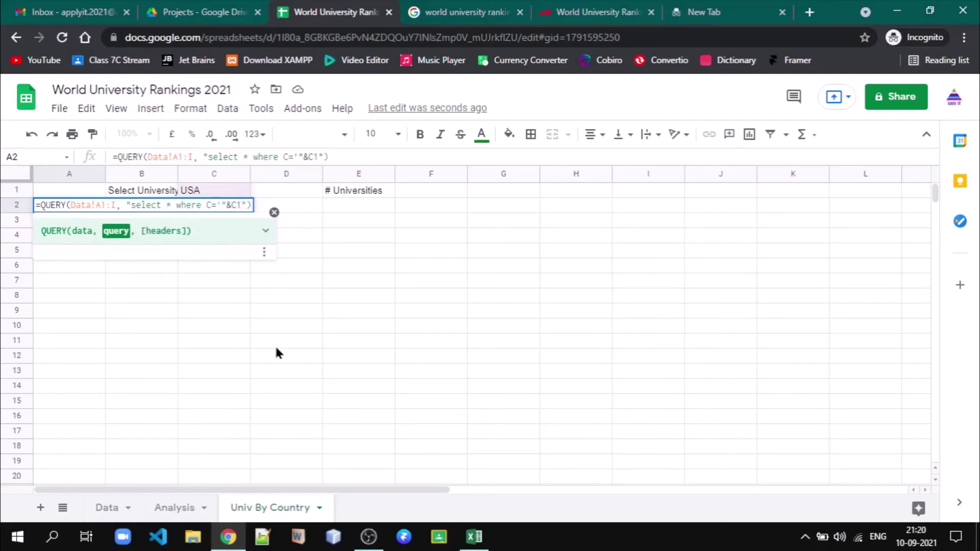
text(&)
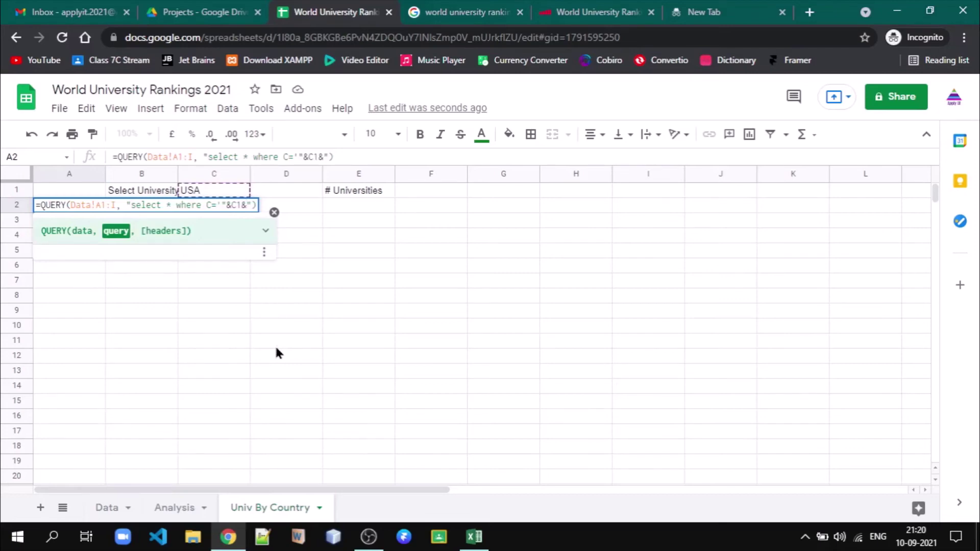
text("'")
Set the QUERY headers argument to -1, enter the formula, and check the first and last returned rows
text(,)
key(BackSpace)
text(-1)
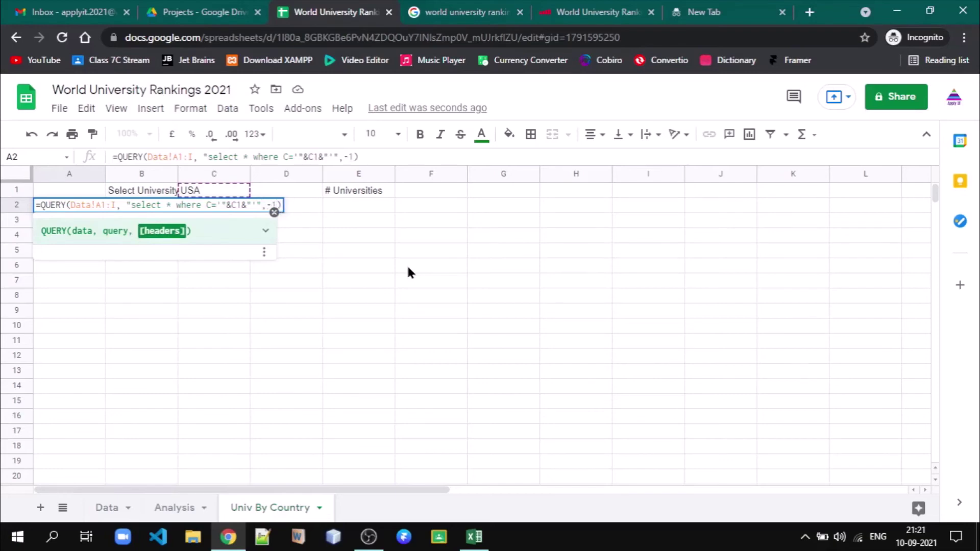
key(Return)
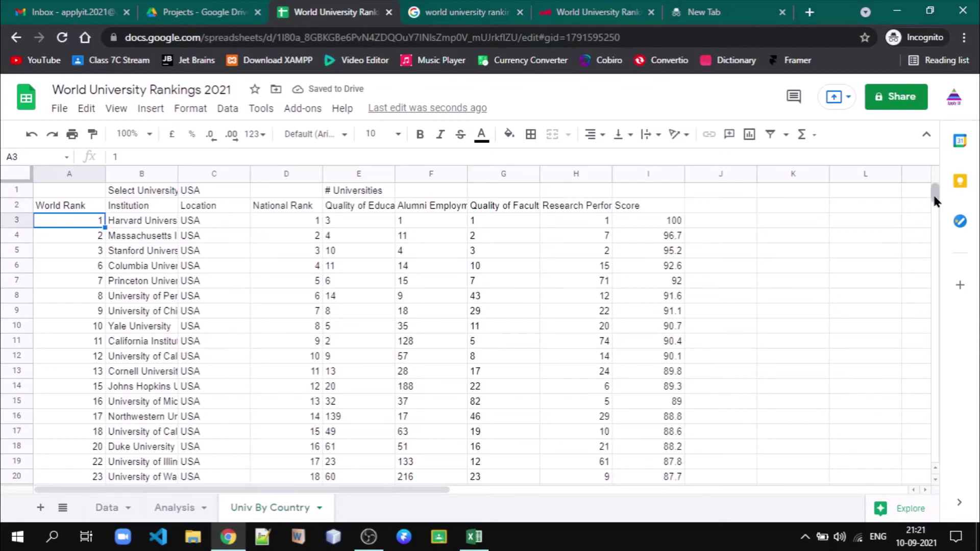
drag(936, 201, 935, 292)
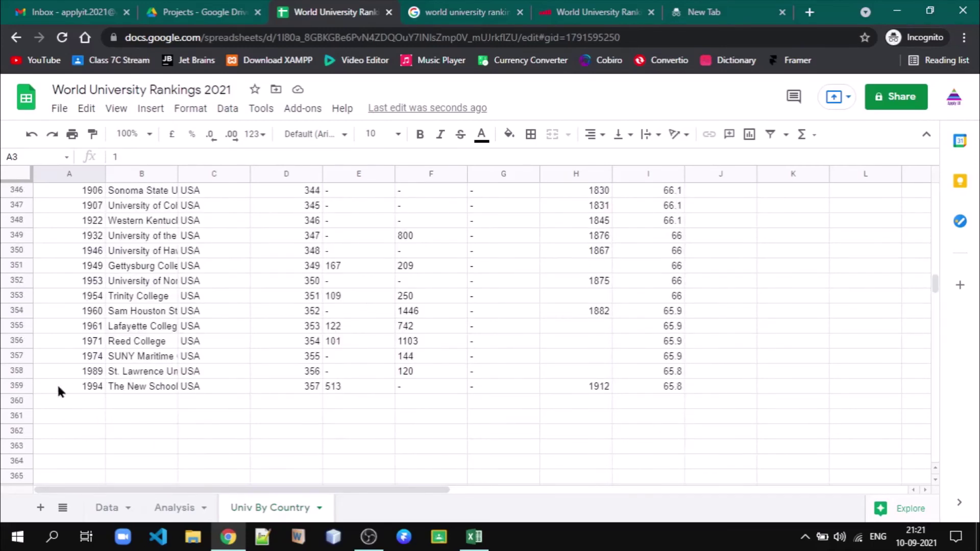
click(20, 386)
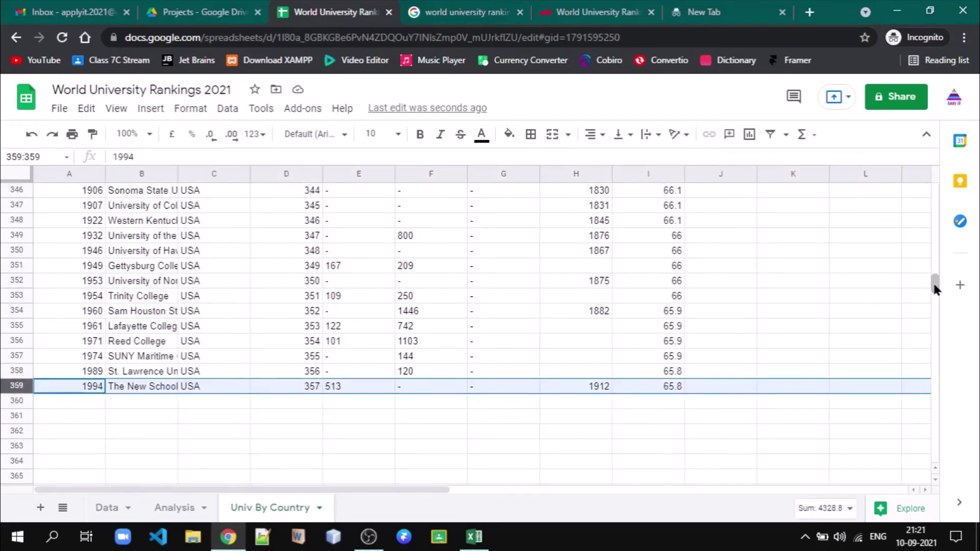
drag(935, 285, 936, 192)
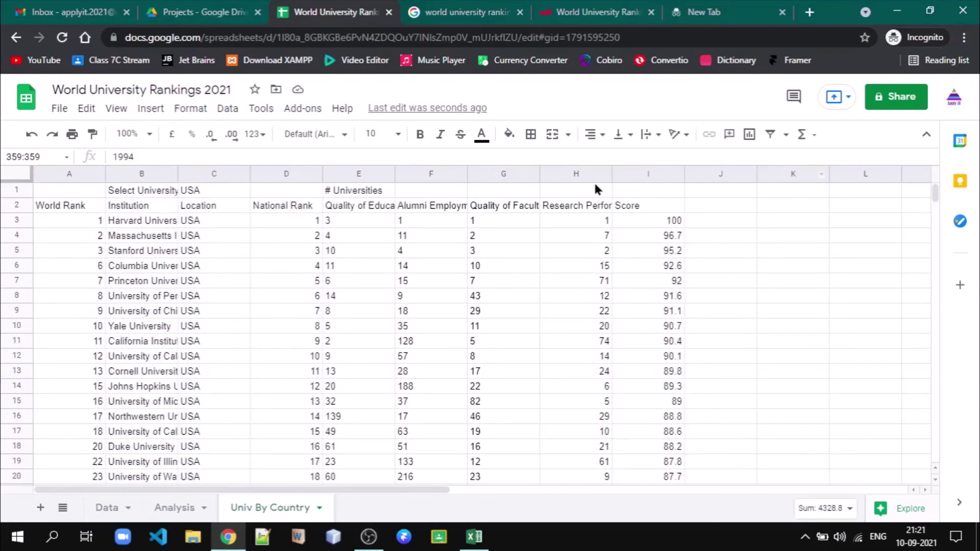
click(23, 220)
Count the listed universities in F1 with the formula =COUNTA(C3:C)
click(425, 189)
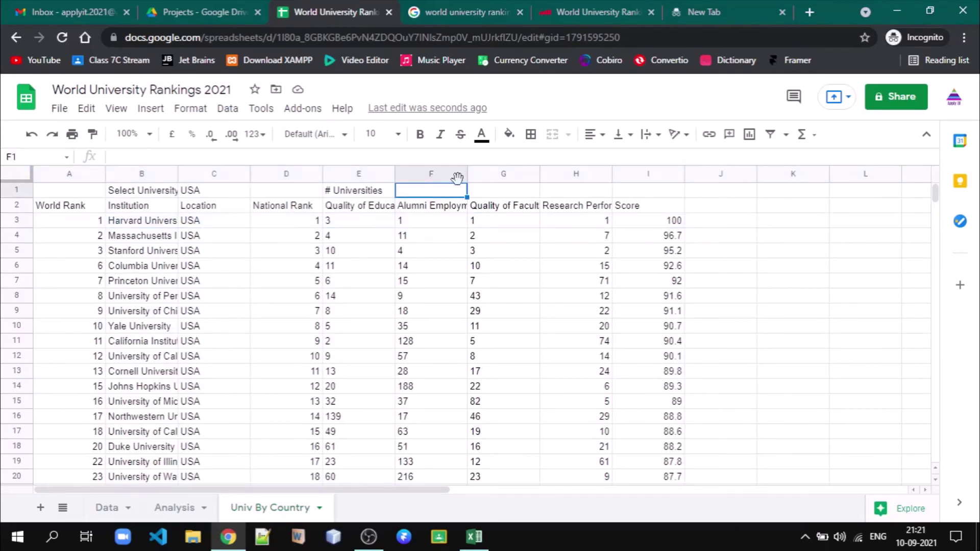
text(=)
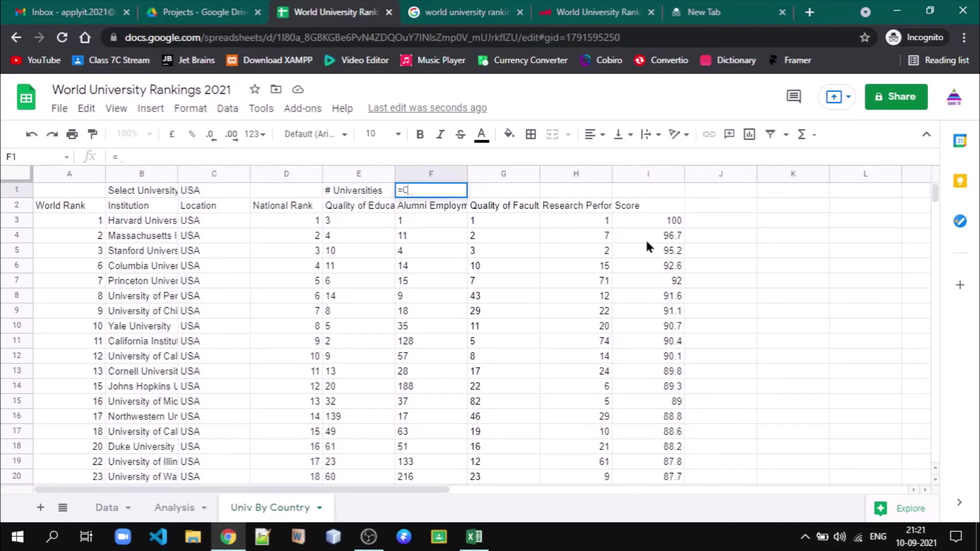
text(COUNT)
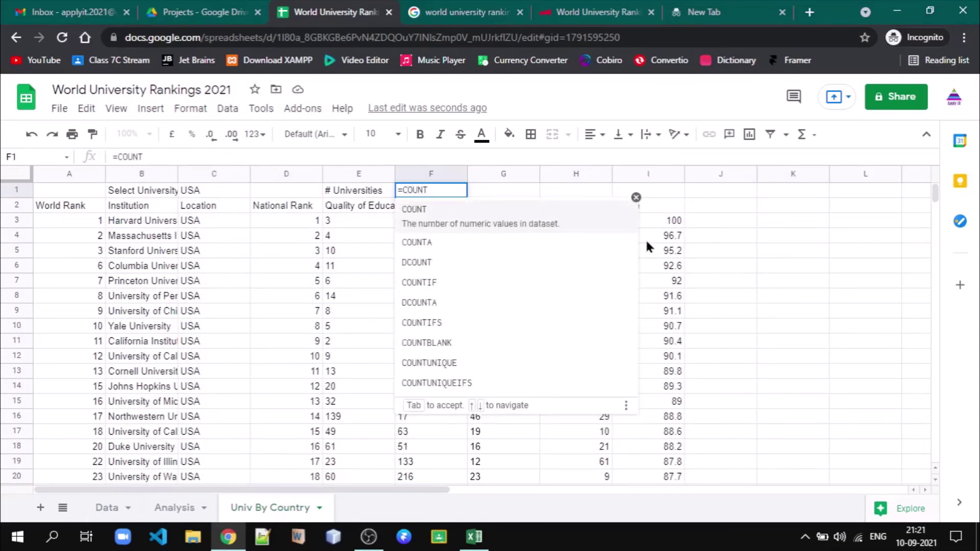
text(A()
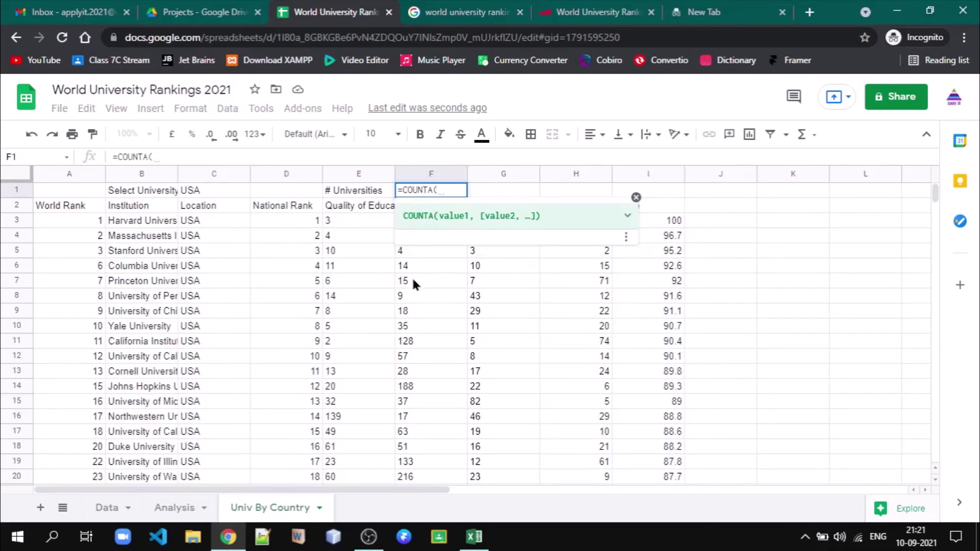
click(220, 222)
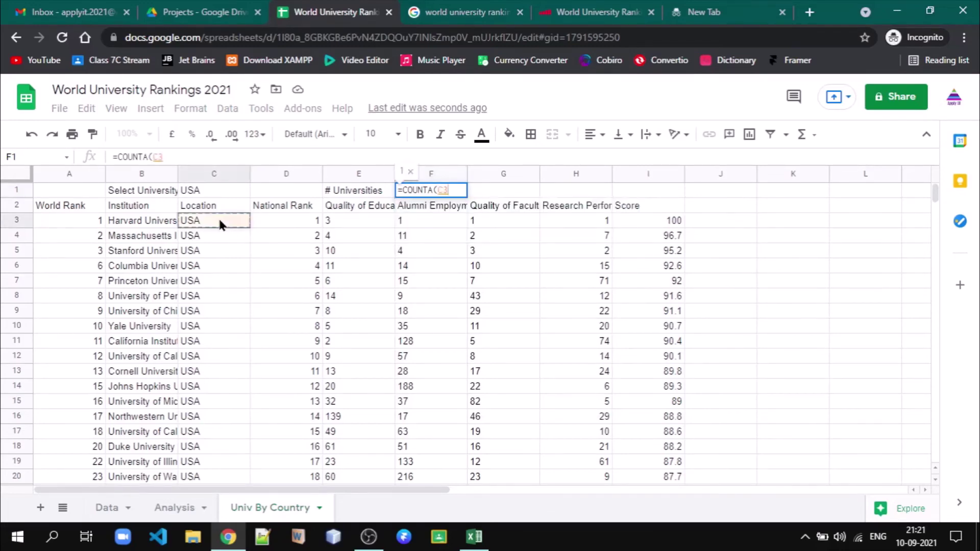
text(:c)
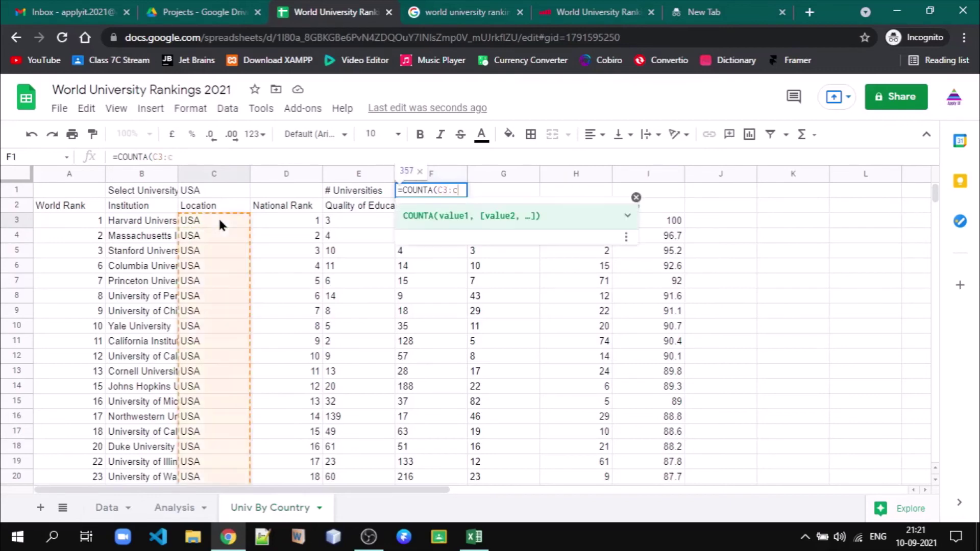
text())
key(BackSpace)
key(BackSpace)
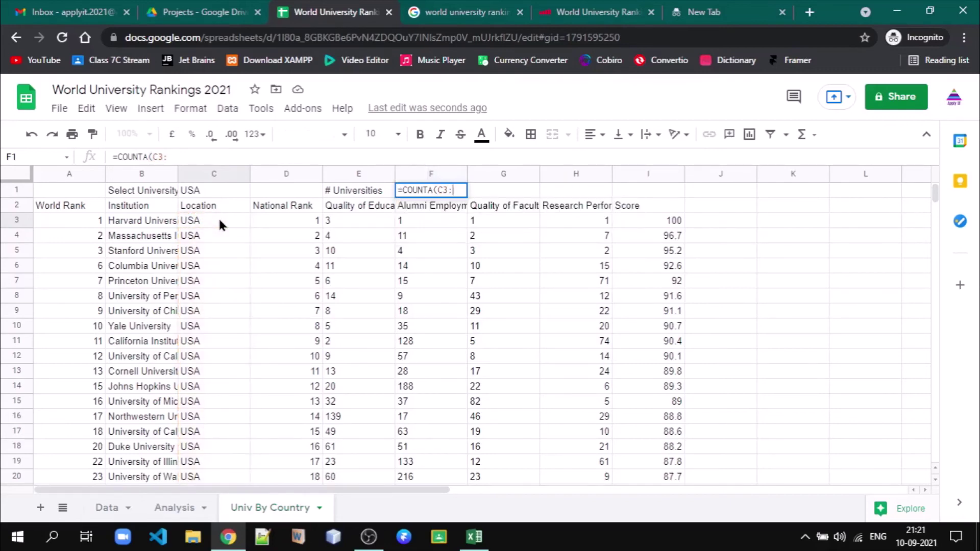
text(c)
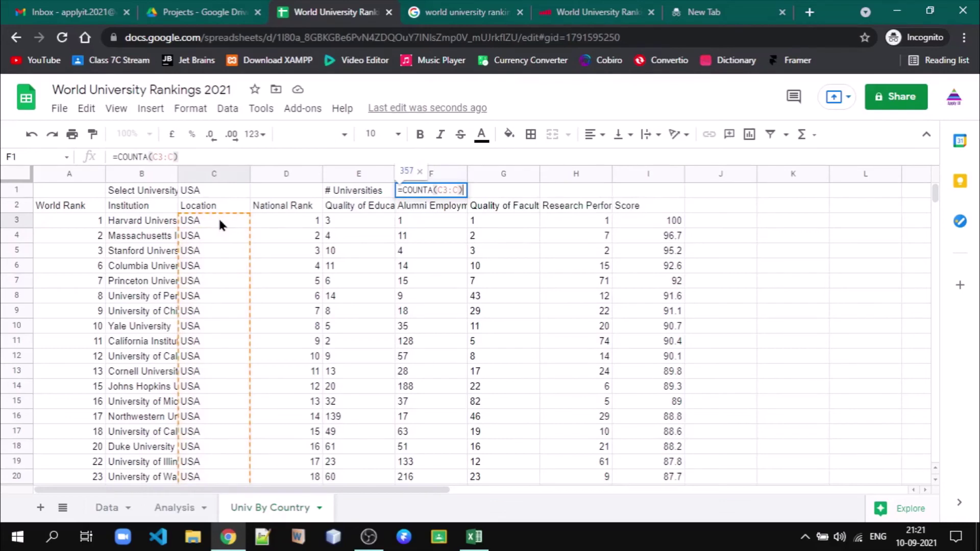
key(Return)
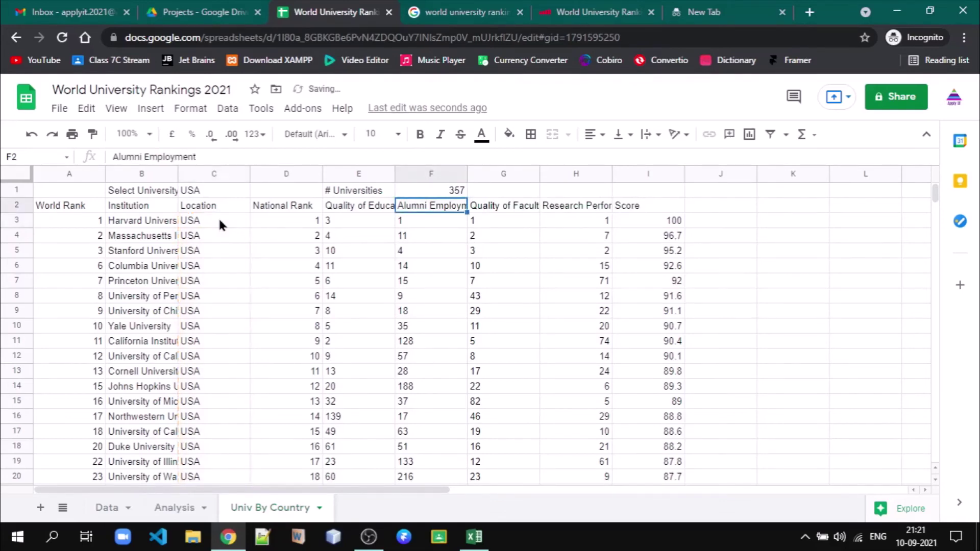
click(445, 189)
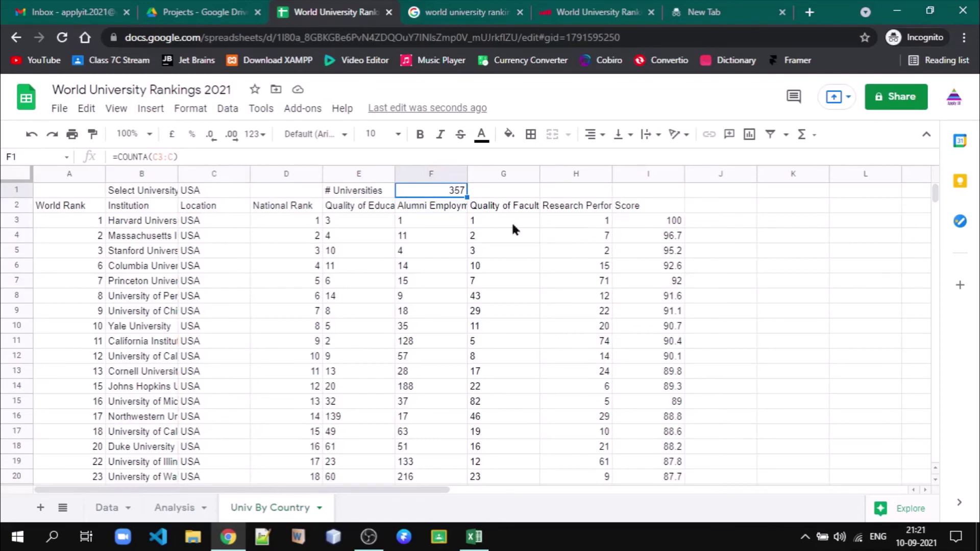
Add a new sheet to the spreadsheet and name it Countries
click(235, 191)
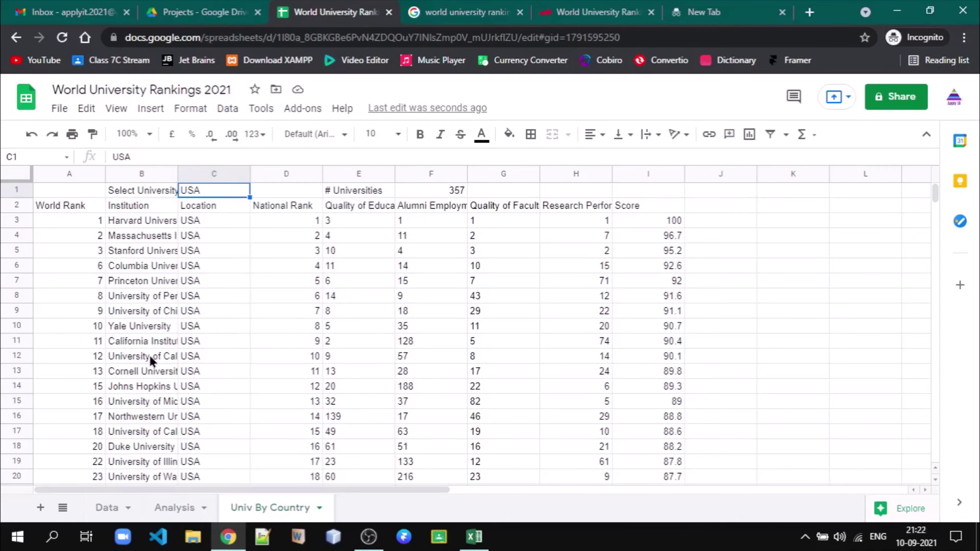
click(40, 508)
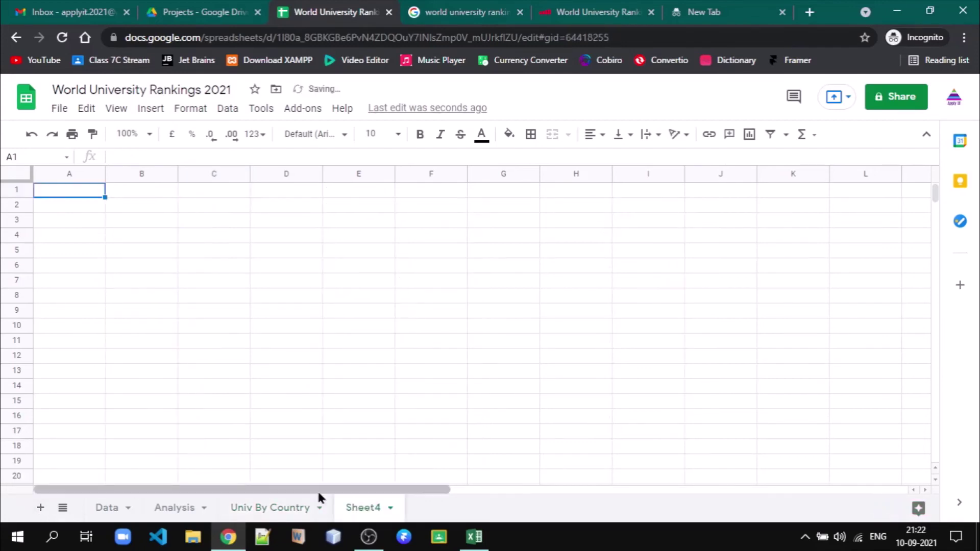
double_click(363, 508)
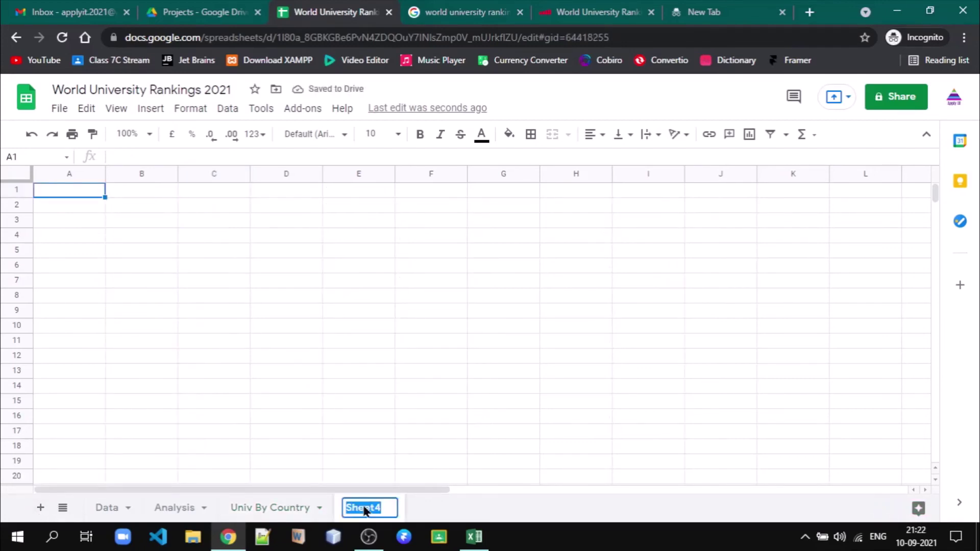
text(Countire)
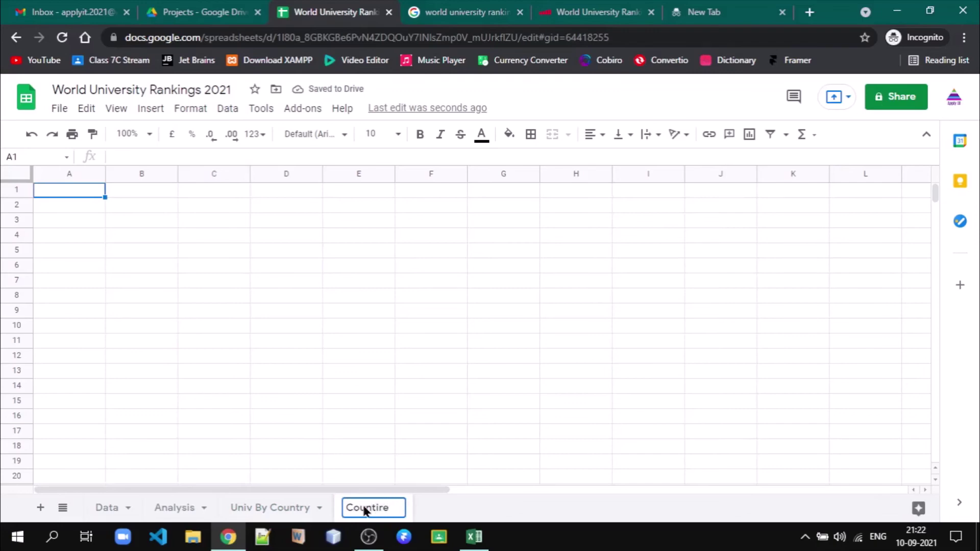
key(BackSpace)
key(BackSpace)
key(BackSpace)
text(r)
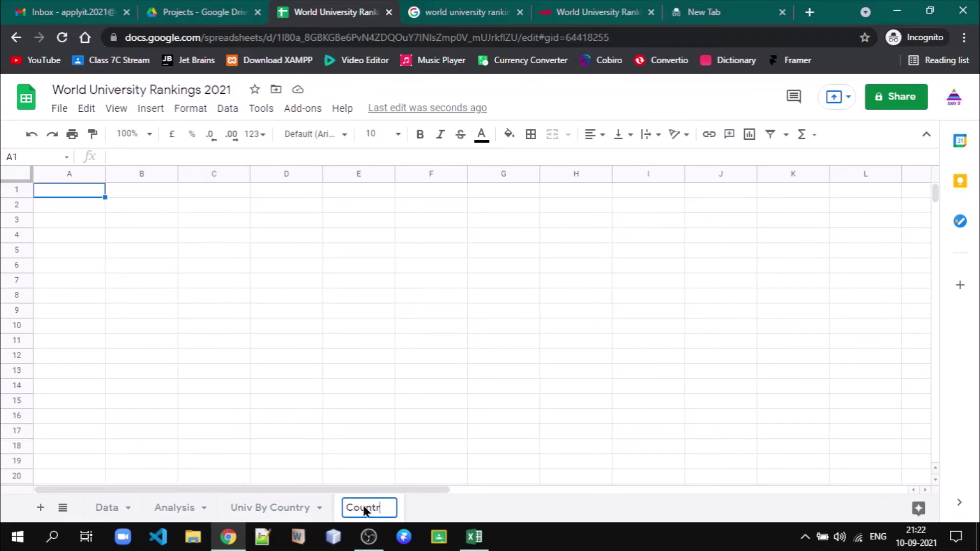
text(ies)
key(Return)
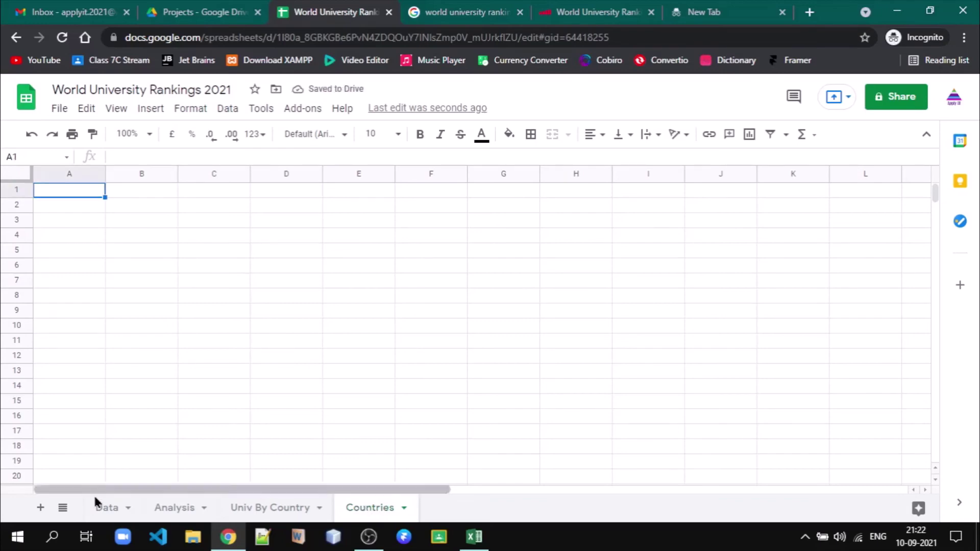
Copy the formula =UNIQUE(Data!C2:C) from B2 of the Analysis sheet into A1 of the Countries sheet and look over the list
click(107, 510)
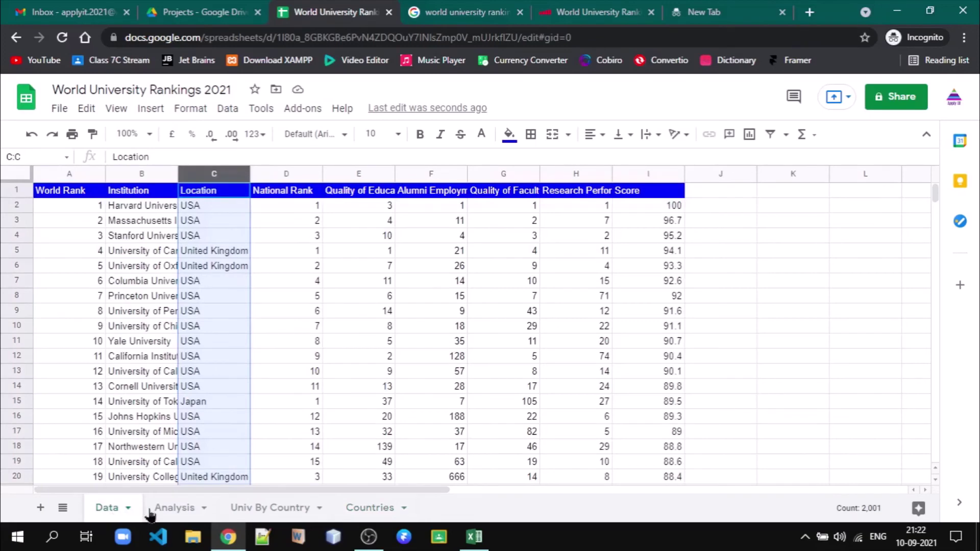
click(177, 514)
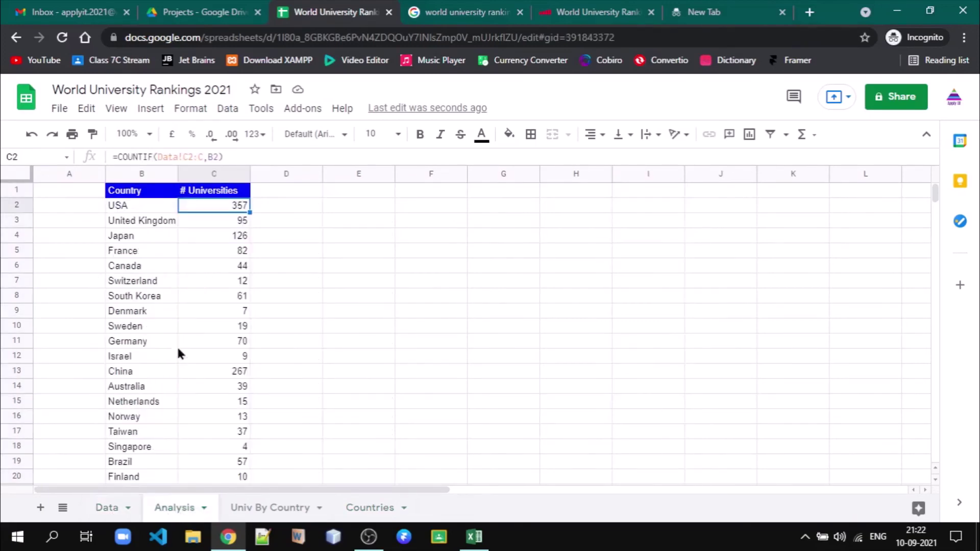
click(141, 204)
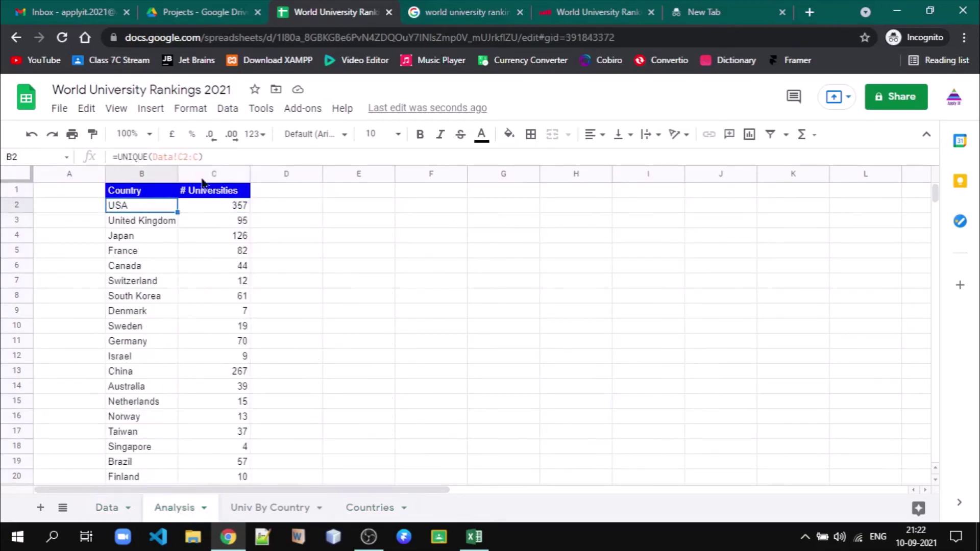
click(225, 153)
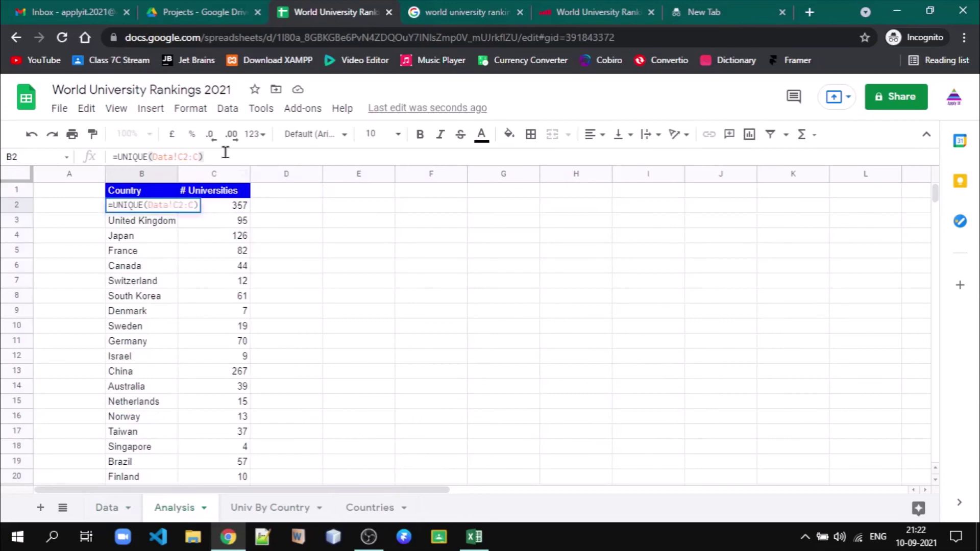
key(ctrl+a)
key(ctrl+c)
key(Escape)
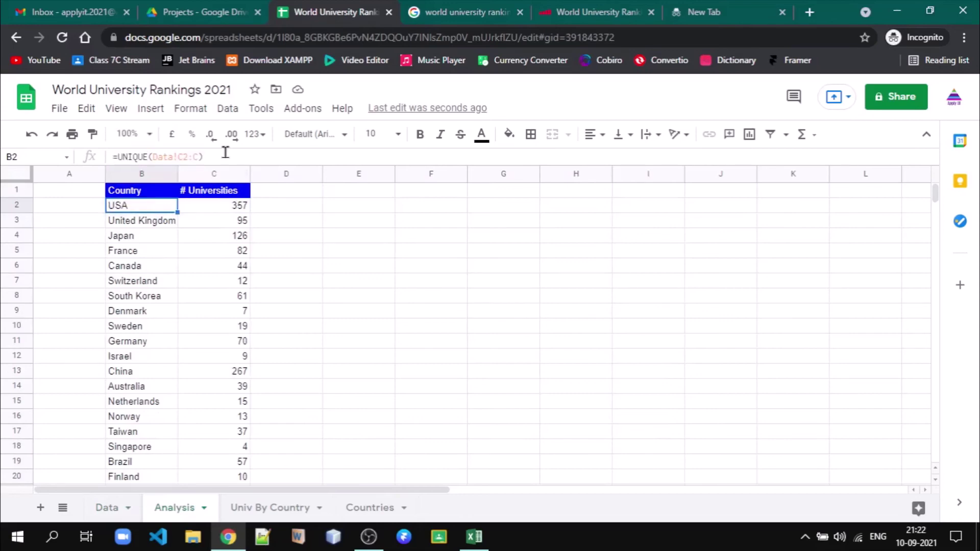
click(367, 508)
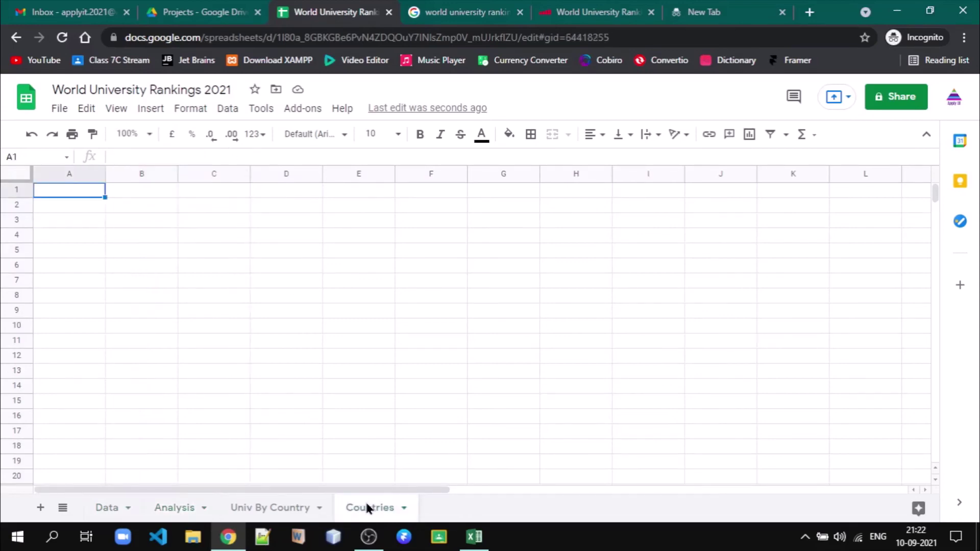
key(ctrl+v)
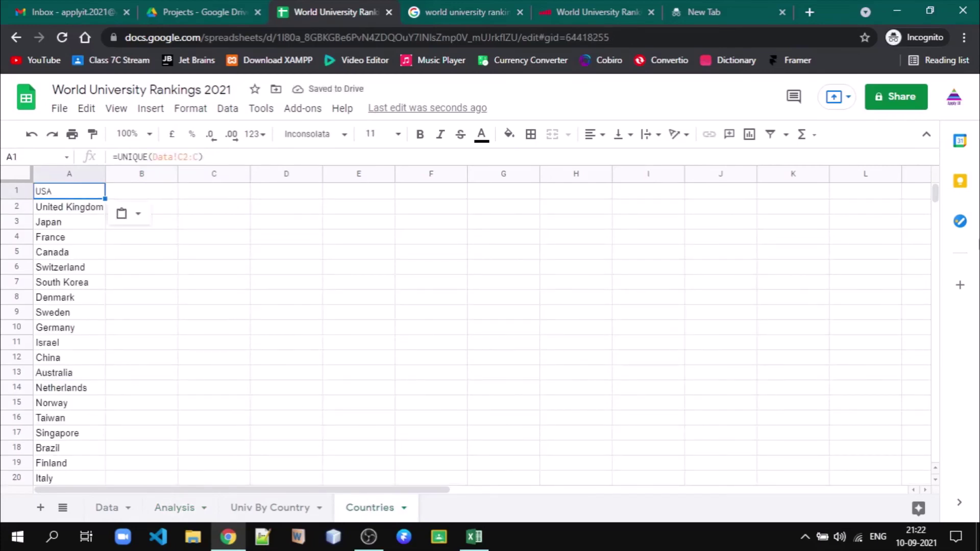
mouse_move(937, 194)
mouse_down()
mouse_move(937, 245)
mouse_move(936, 179)
mouse_up()
Clear C1 on Univ By Country and give it a drop-down validation from the range Countries!A1:A that rejects invalid input
click(273, 508)
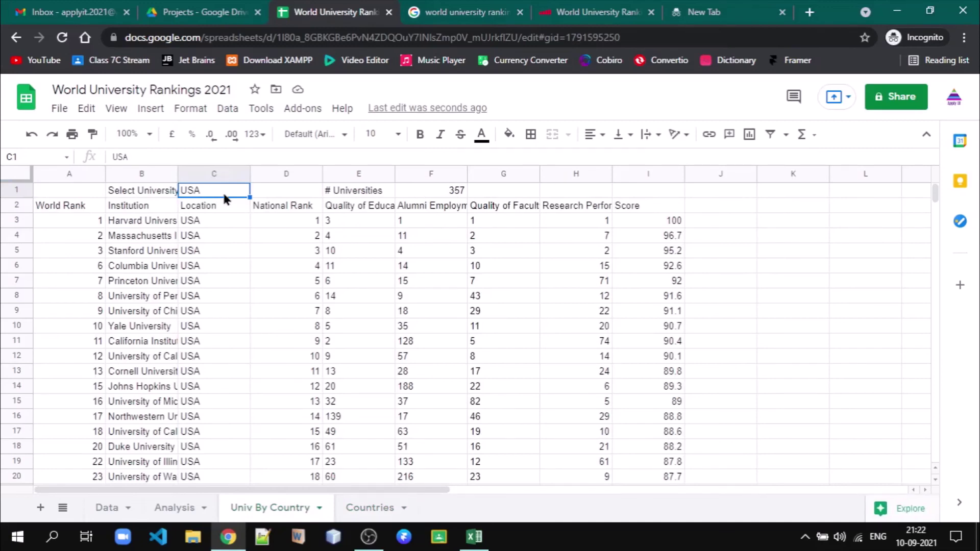
key(Delete)
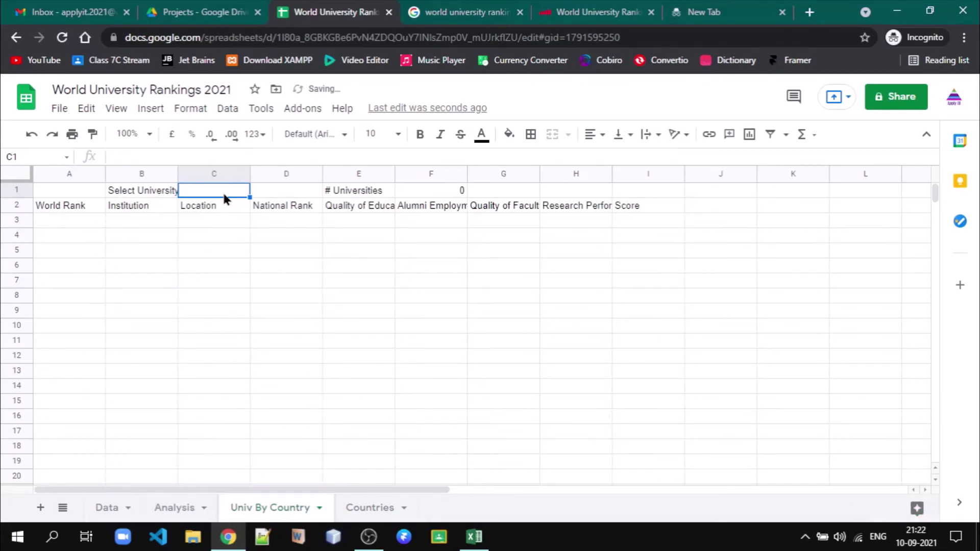
click(223, 113)
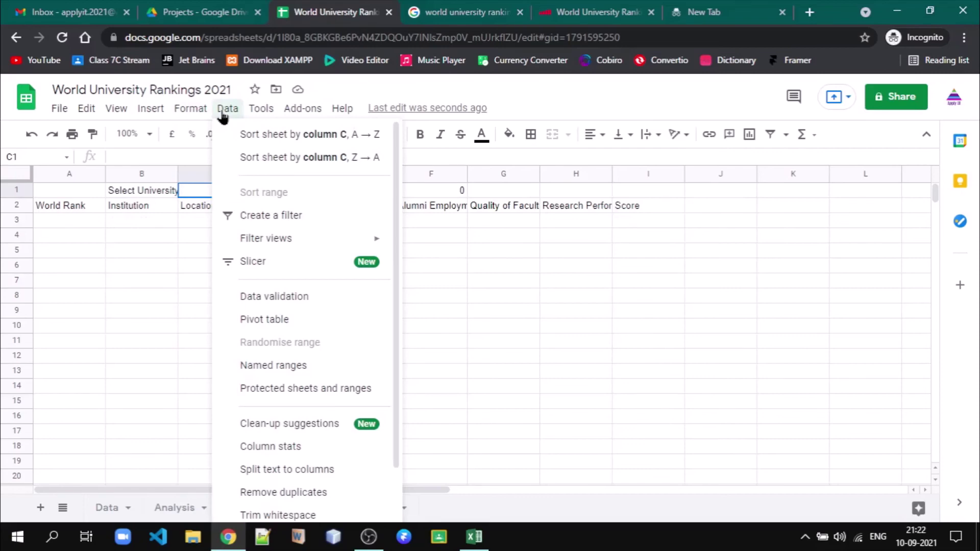
click(256, 297)
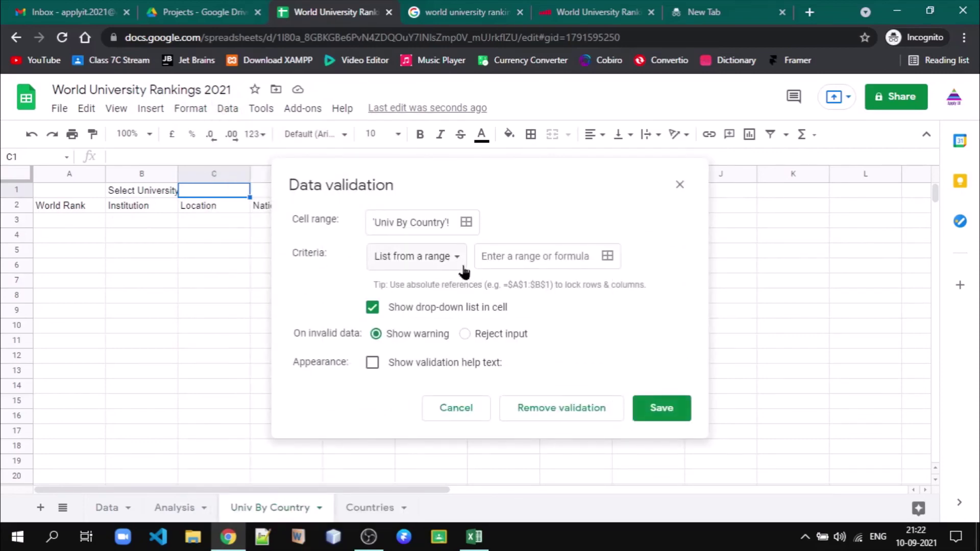
click(513, 258)
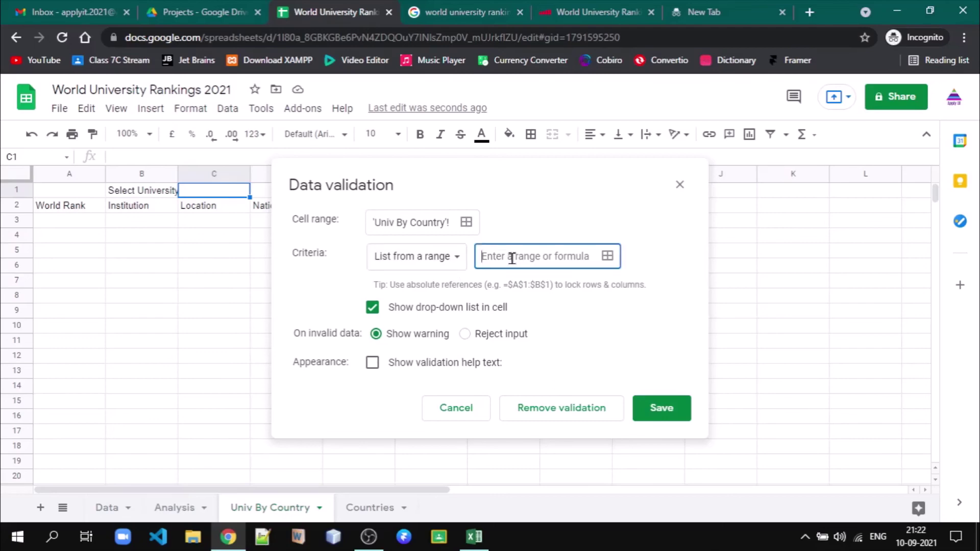
text(C)
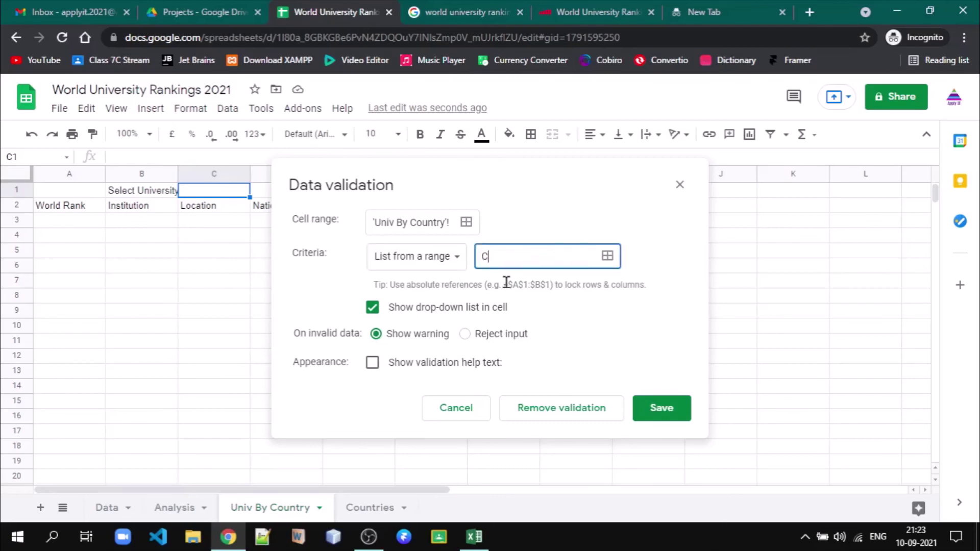
text(ountries!A1:A)
click(464, 334)
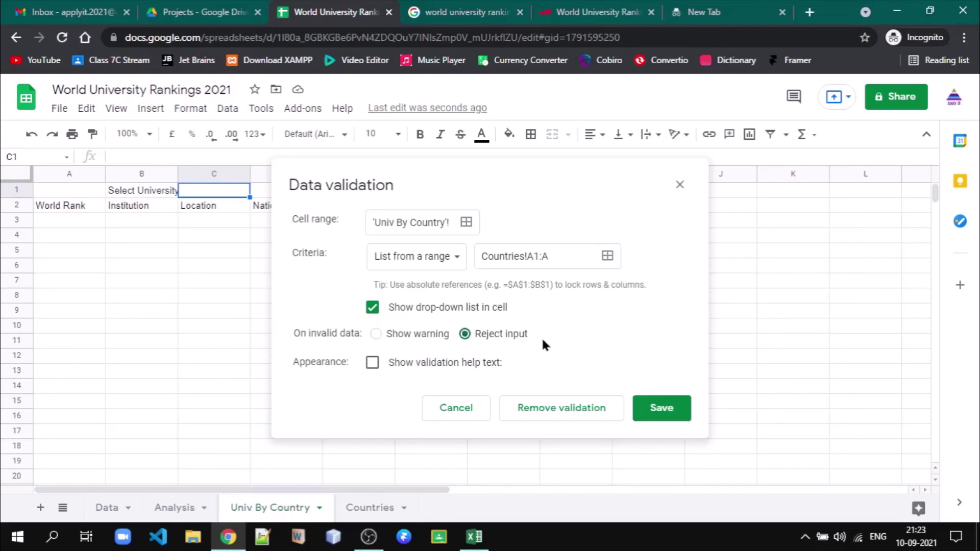
click(657, 414)
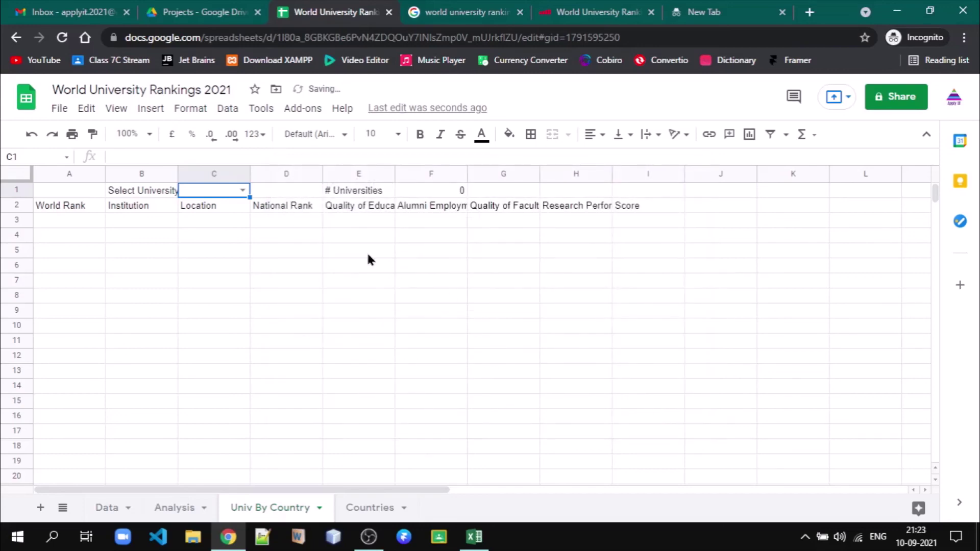
Choose USA from the drop-down list in C1 and look through the returned universities
click(243, 190)
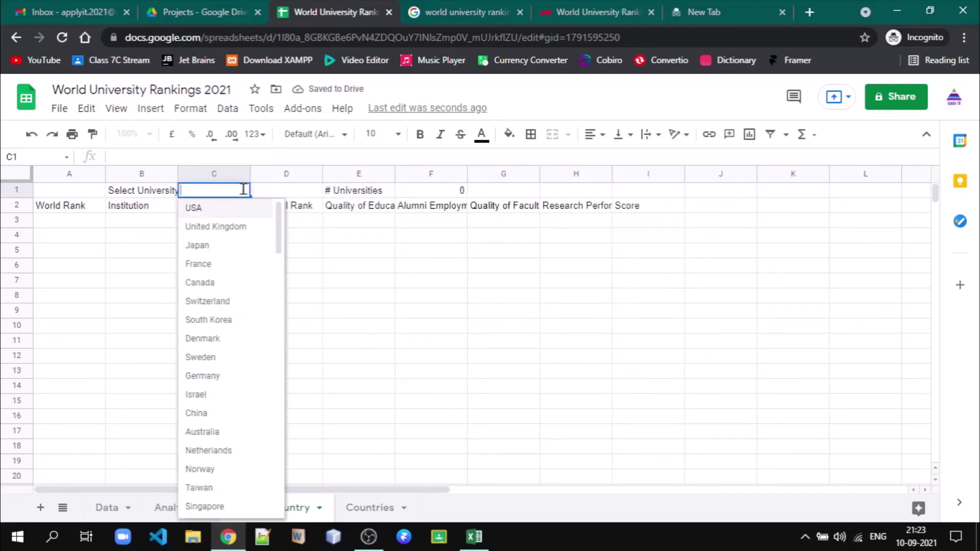
click(203, 210)
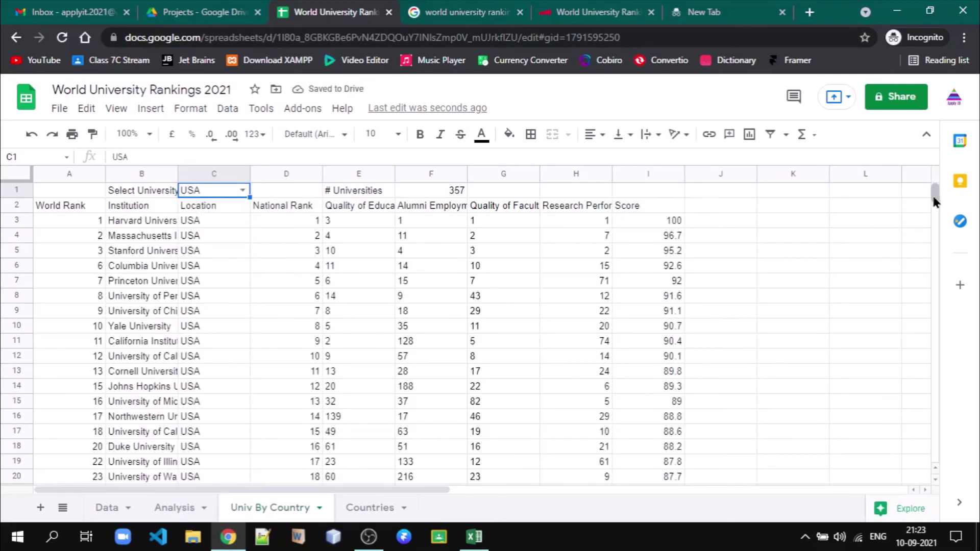
mouse_move(934, 196)
mouse_down()
mouse_move(935, 291)
mouse_move(930, 188)
mouse_up()
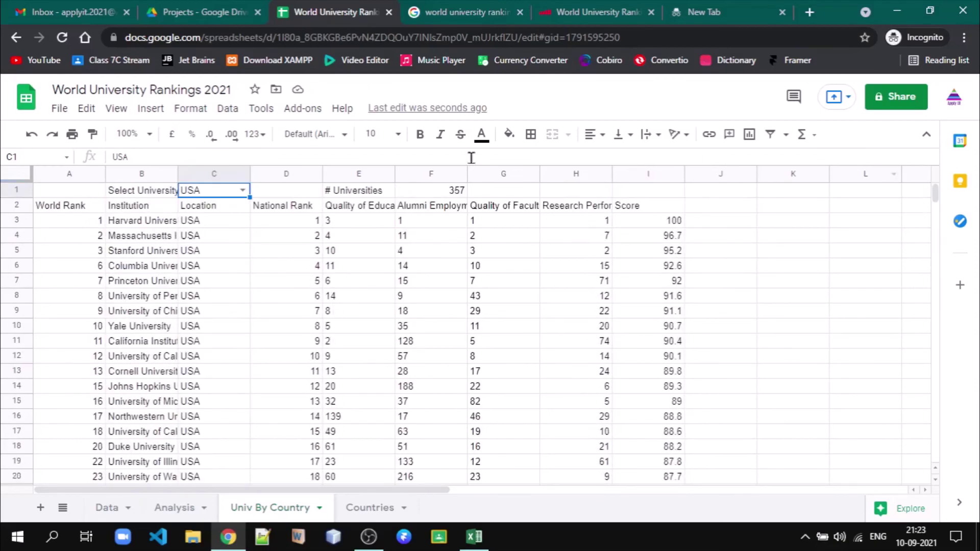
Change the country in C1 to India and check the university count in F1
click(242, 191)
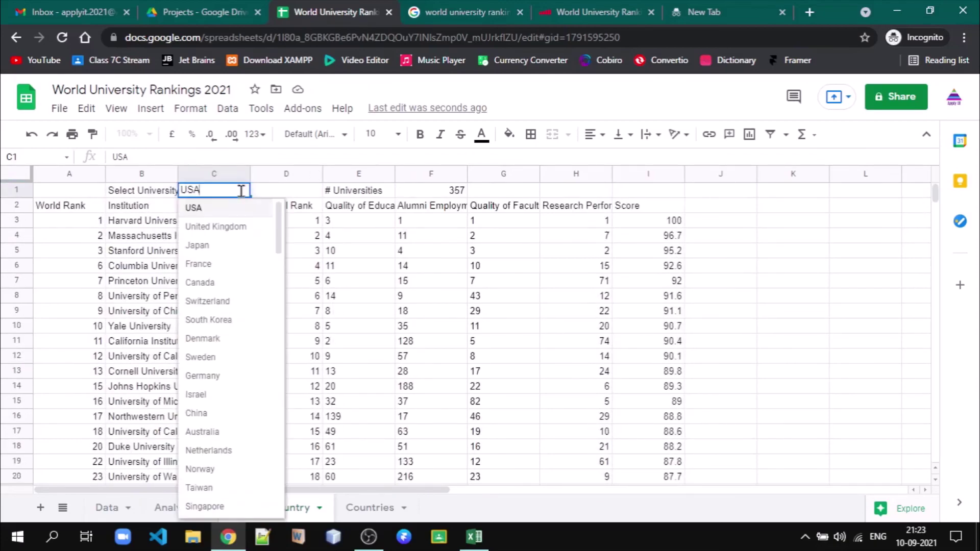
key(ctrl+a)
key(BackSpace)
text(In)
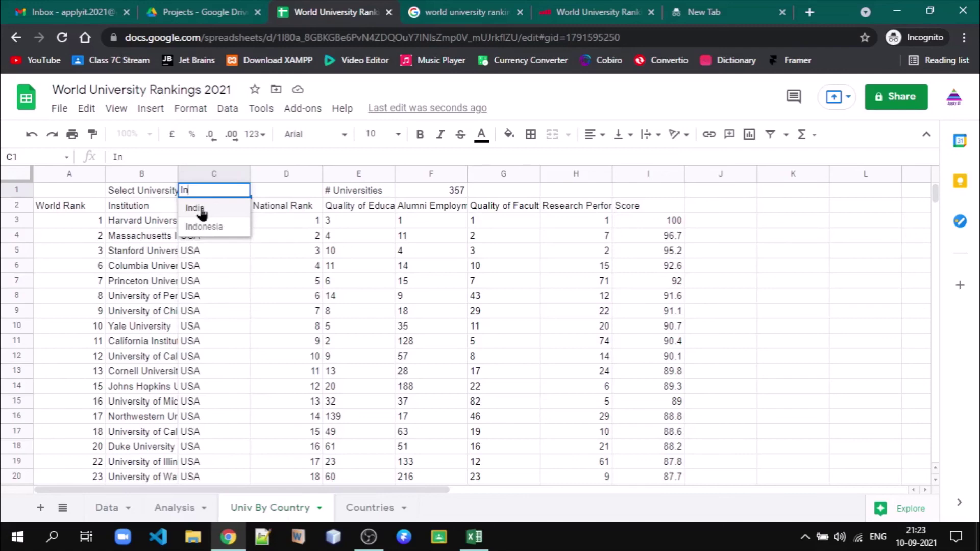
click(201, 209)
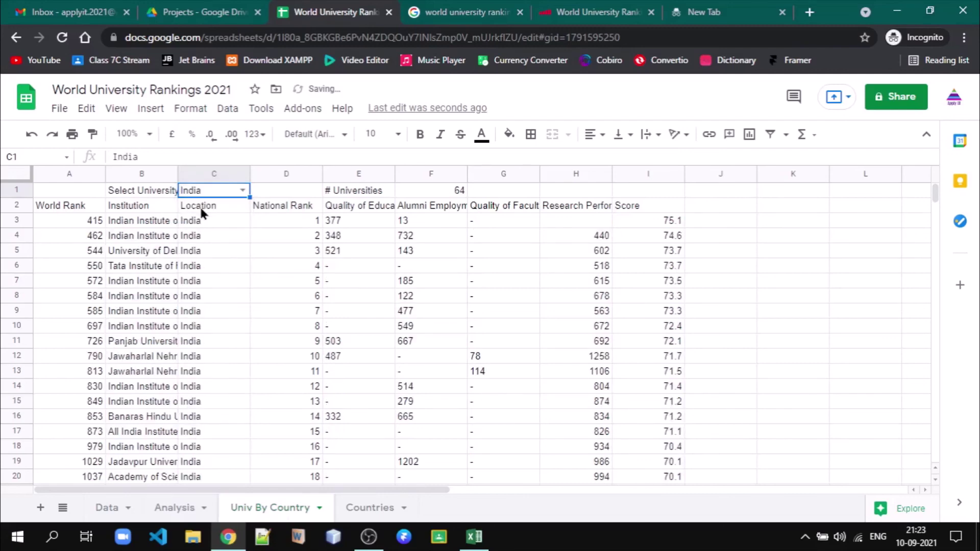
click(458, 190)
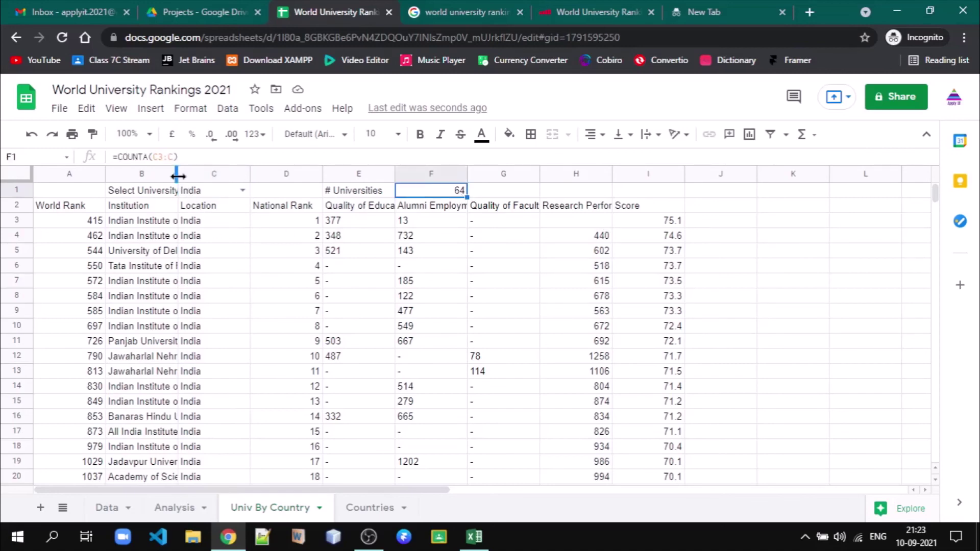
Widen column B to fit the institution names and format the header row A2:I2 with a blue fill and white text
drag(178, 174, 307, 194)
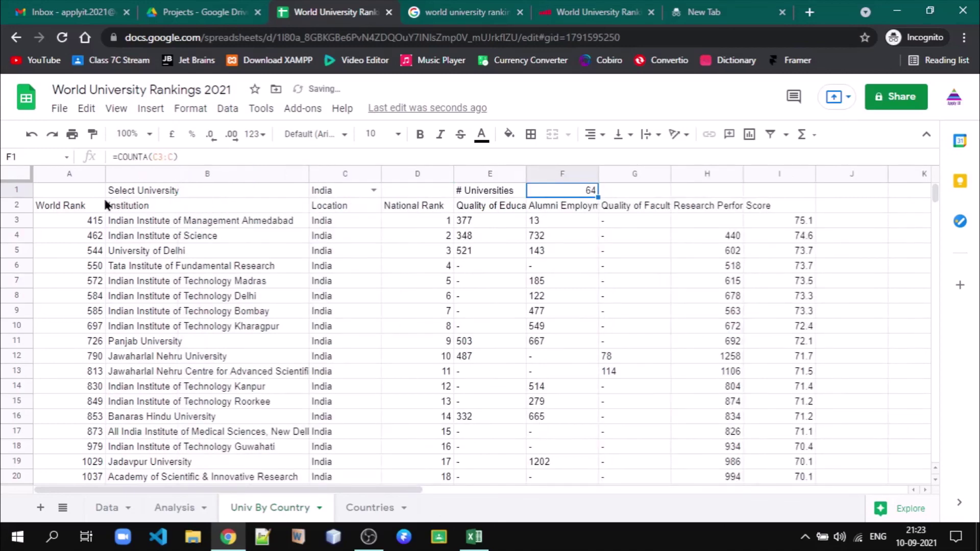
click(82, 207)
key(shift+Right)
key(shift+Right)
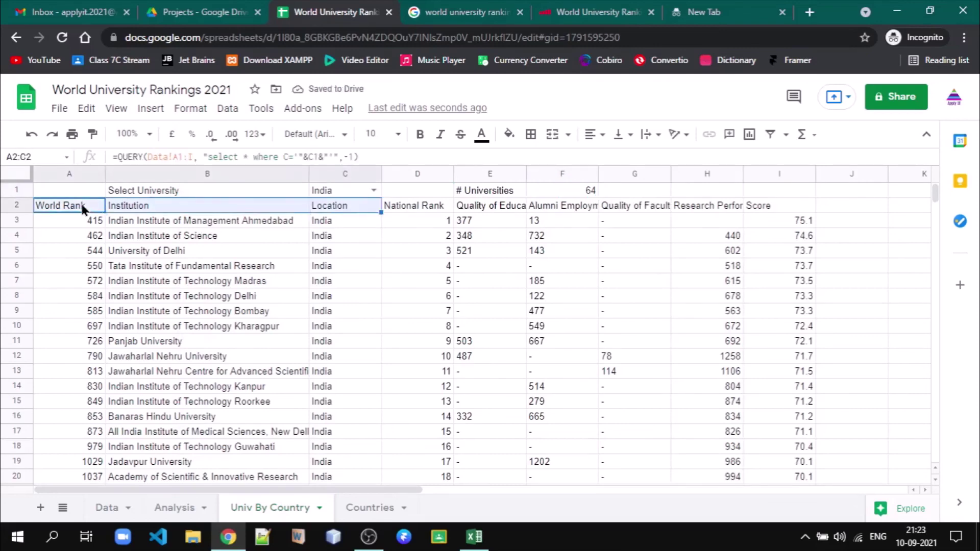
key(shift+Right)
key(shift+Right)
key(shift+Right)
key(shift+Right)
key(shift+Right)
key(shift+Right)
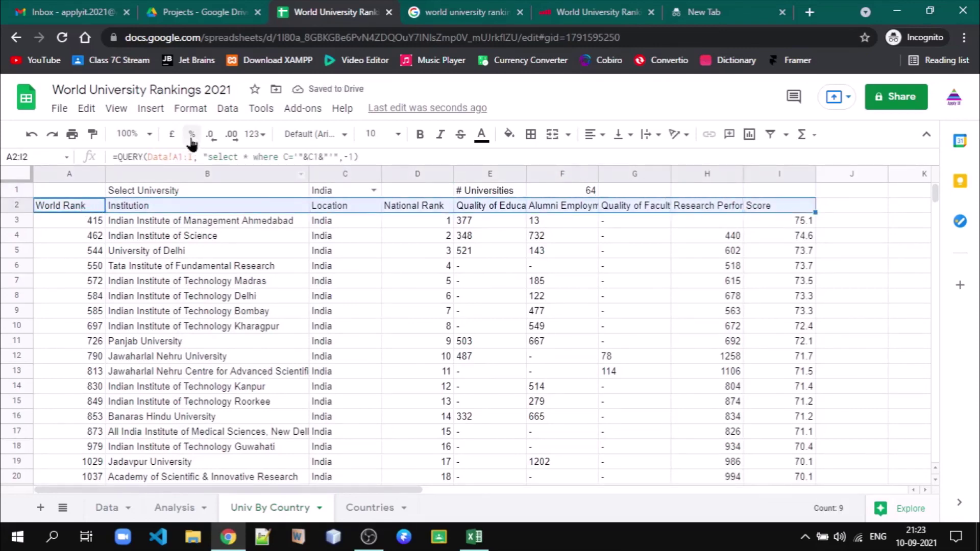
click(509, 135)
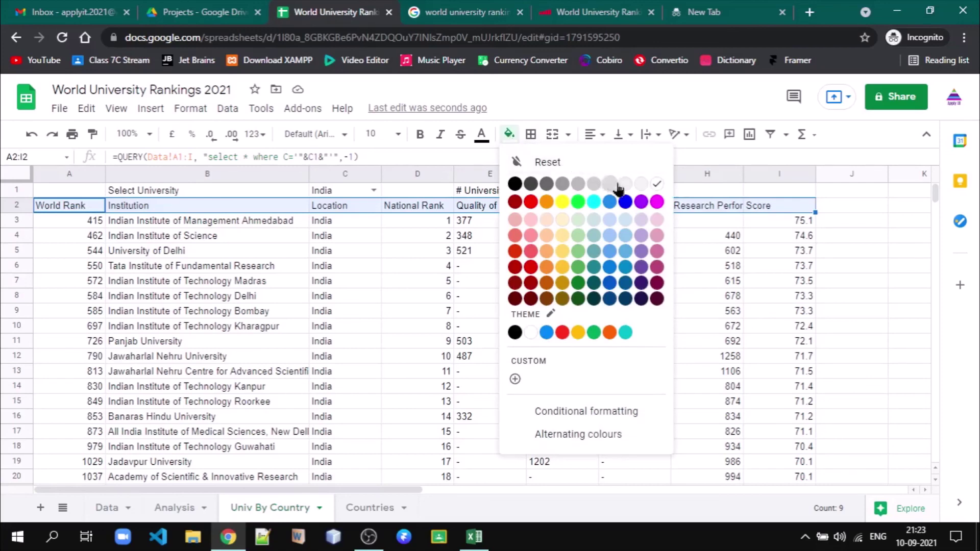
click(626, 202)
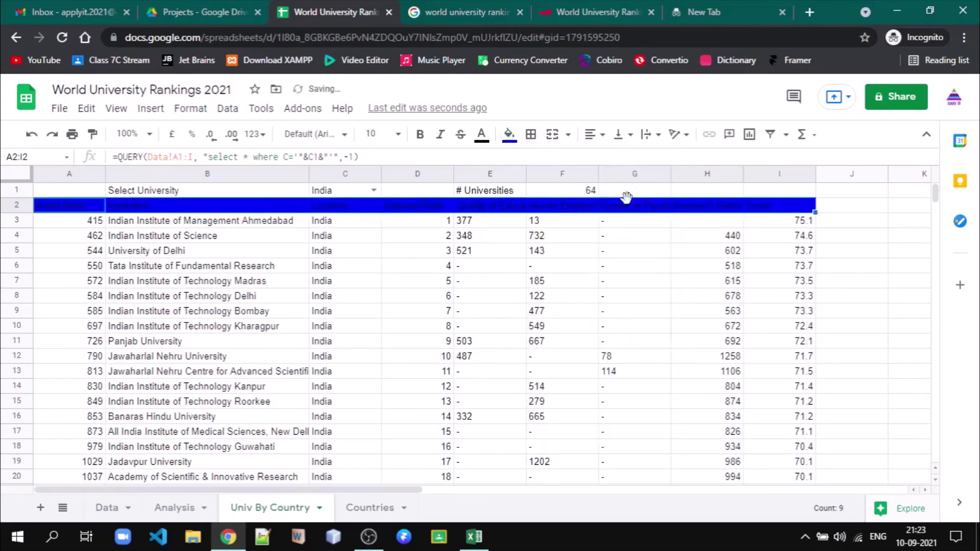
click(480, 136)
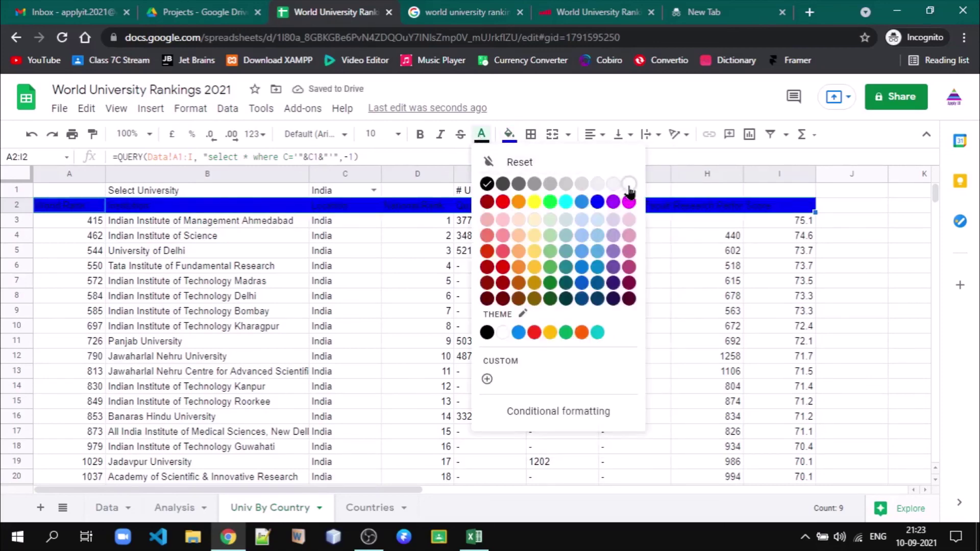
click(629, 184)
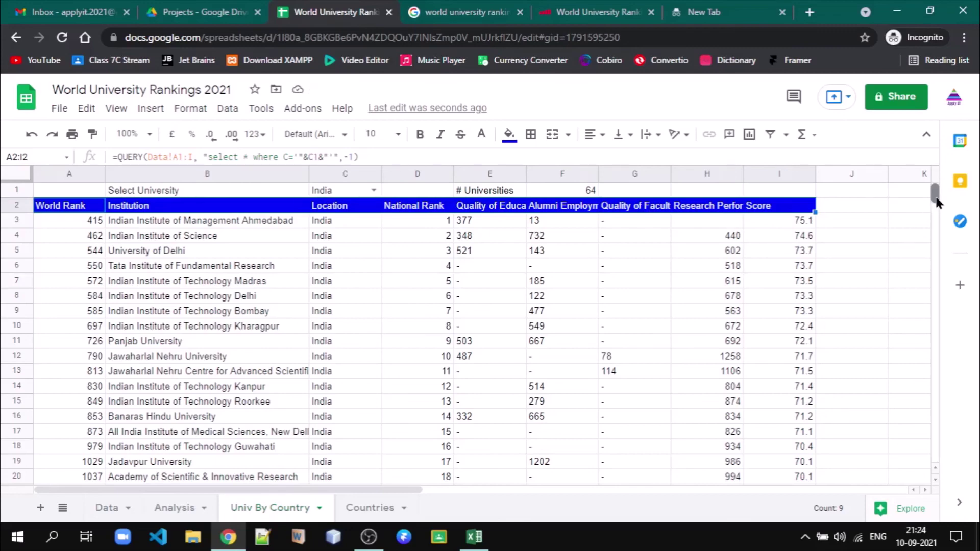
Look through the returned universities and examine the import formula in A1 of the Data sheet
mouse_move(935, 197)
mouse_down()
mouse_move(936, 225)
mouse_move(936, 193)
mouse_up()
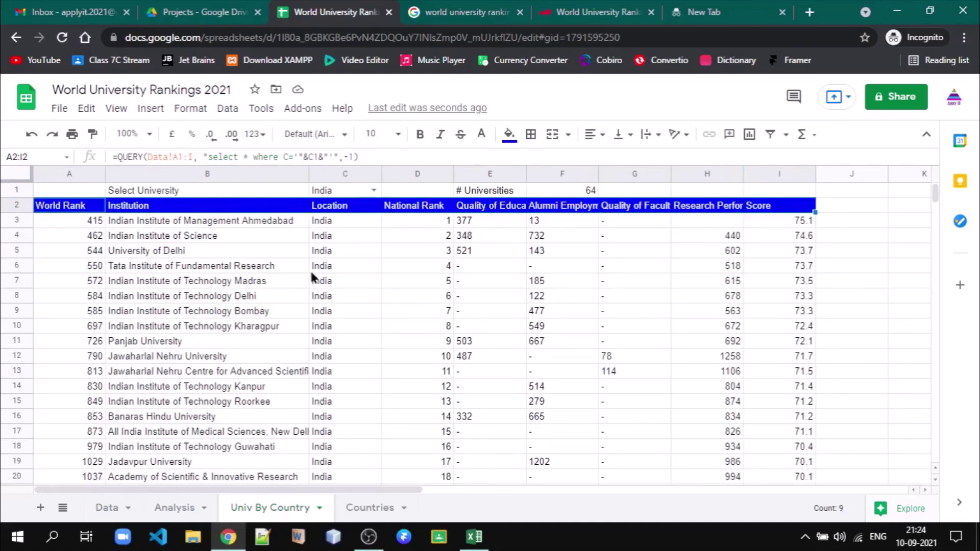
click(106, 507)
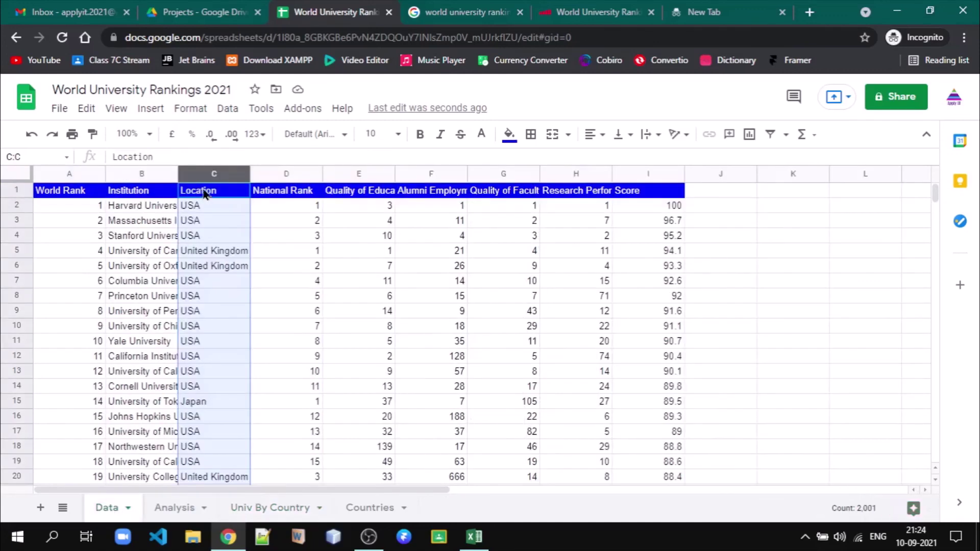
click(74, 191)
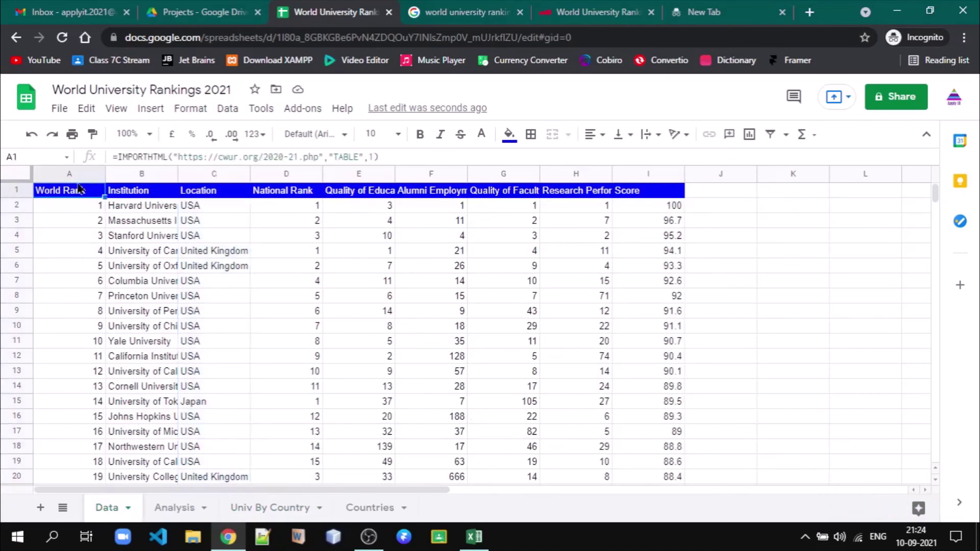